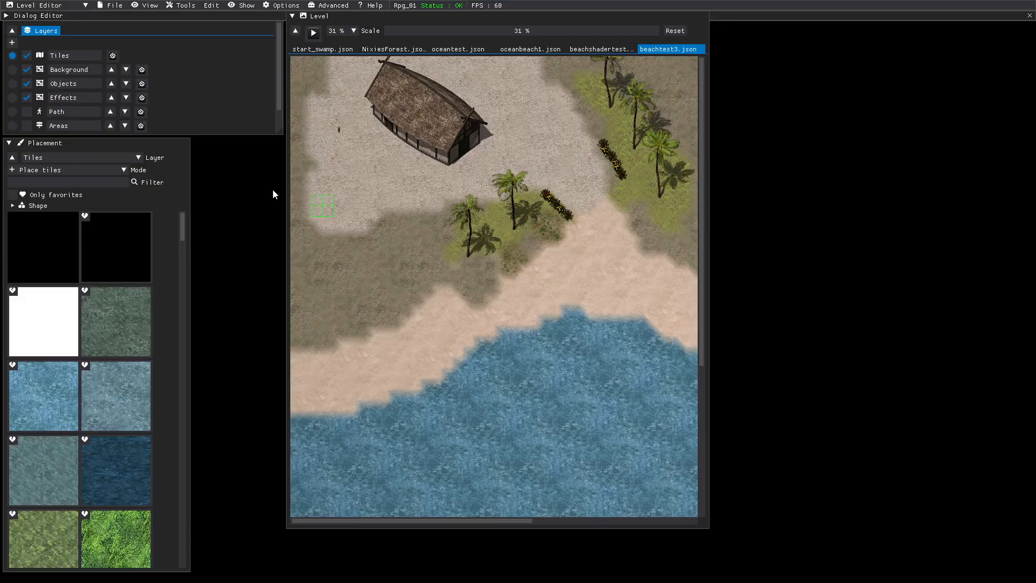
Select the Areas layer and review the level properties of beachtest3, including its start area.
click(12, 126)
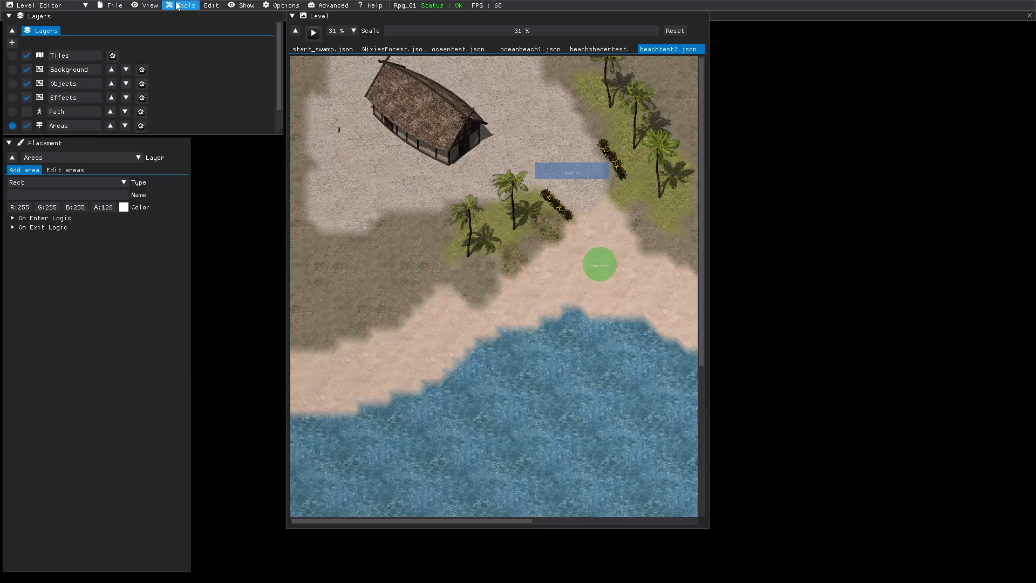
click(115, 5)
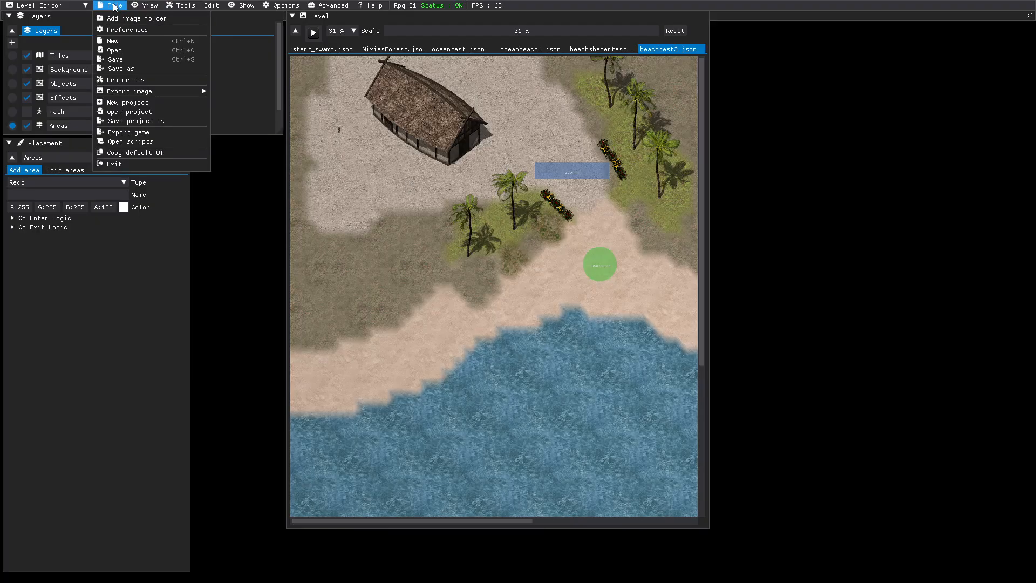
click(133, 80)
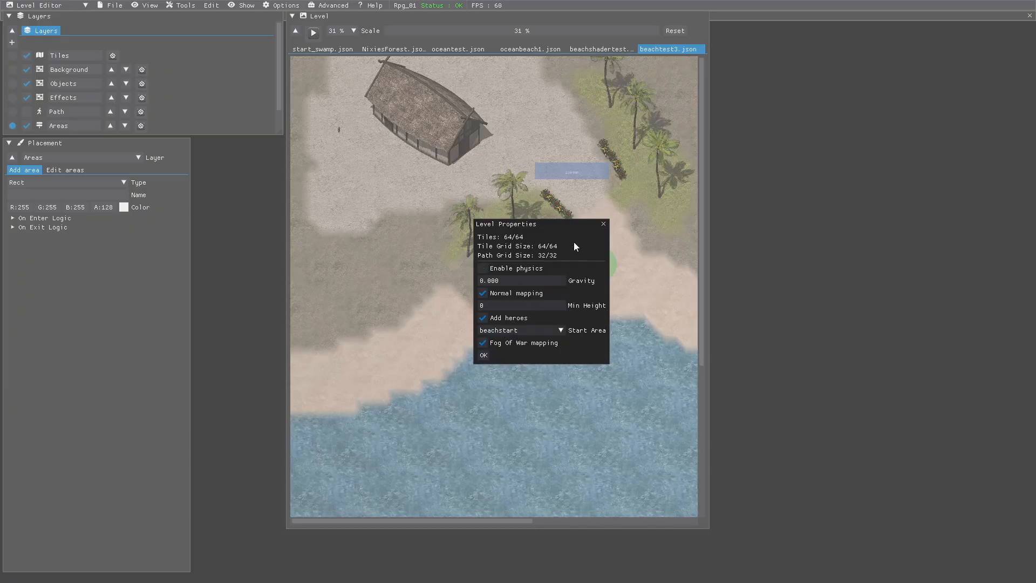
click(483, 356)
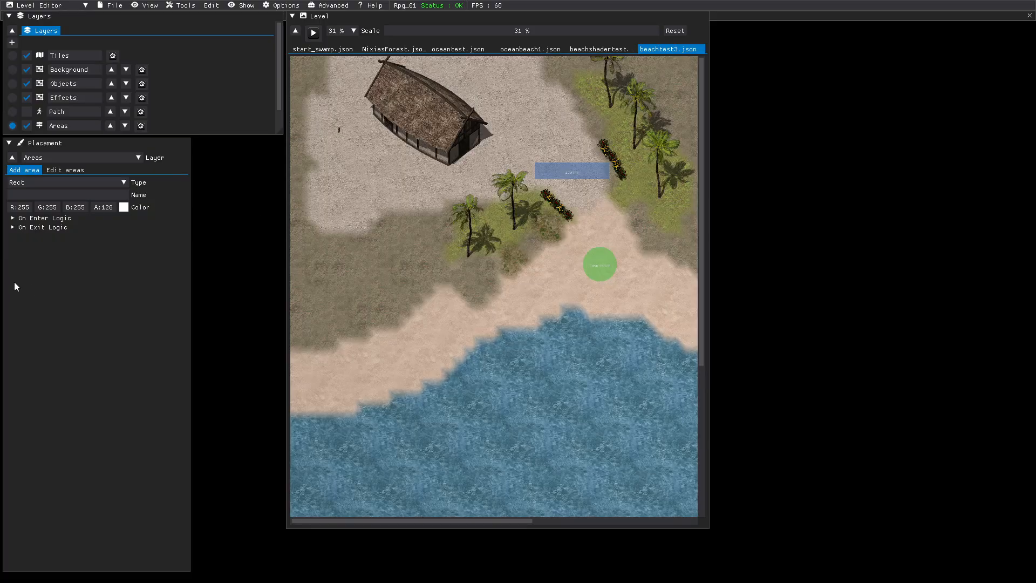
Examine the zoomin area's On Exit and On Enter logic, including the settings of its Scale camera action.
click(70, 170)
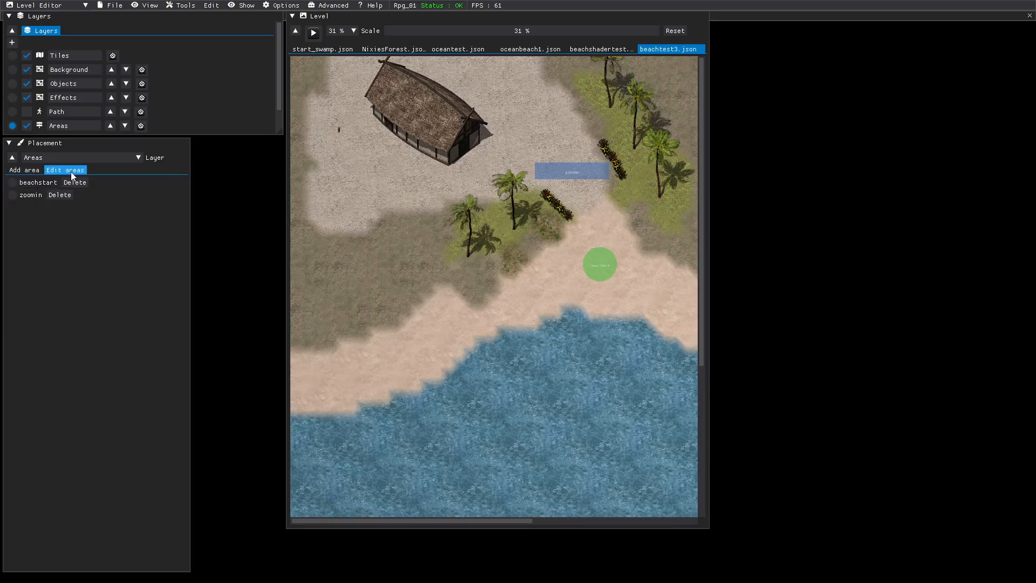
click(13, 195)
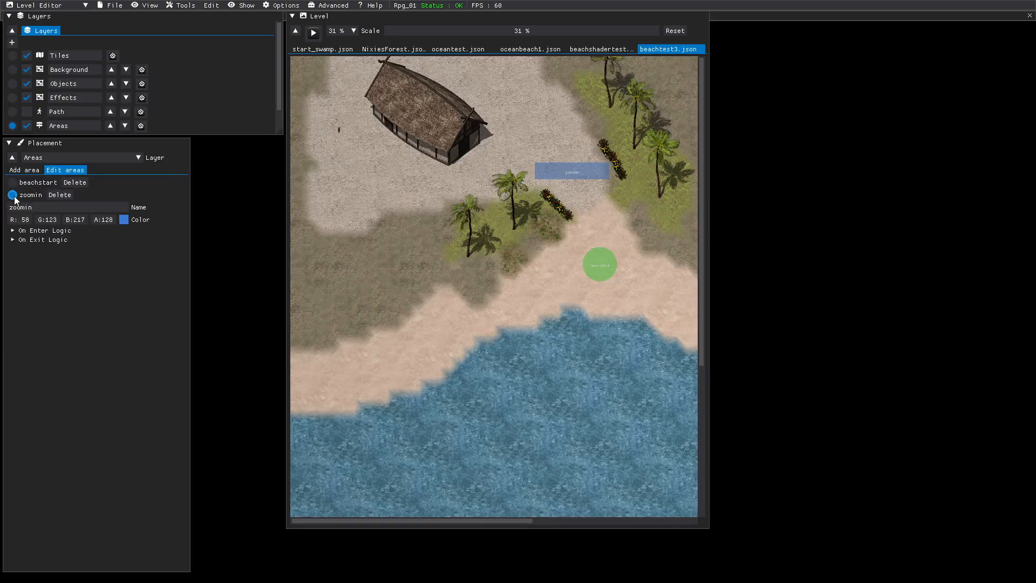
click(12, 240)
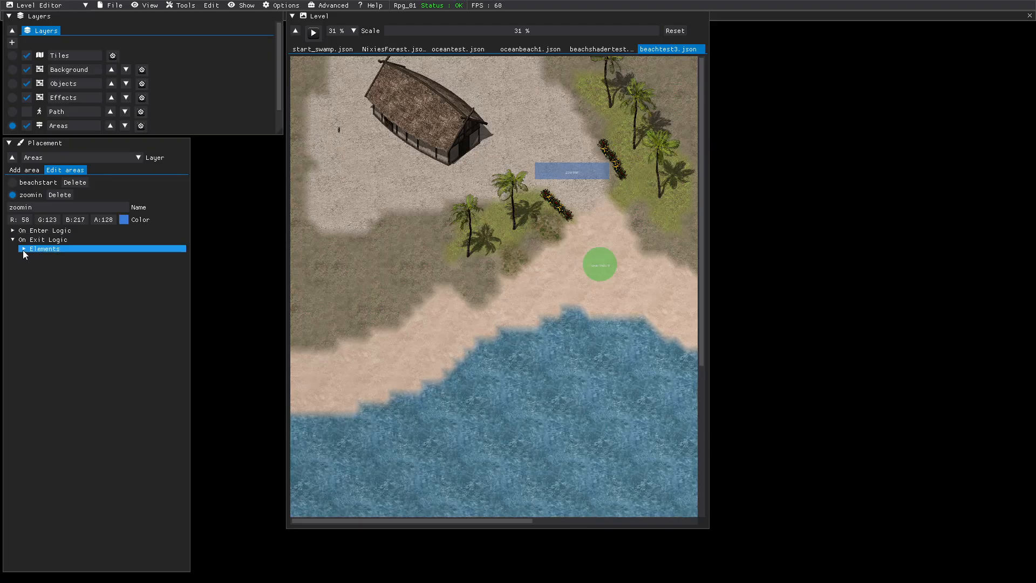
click(24, 249)
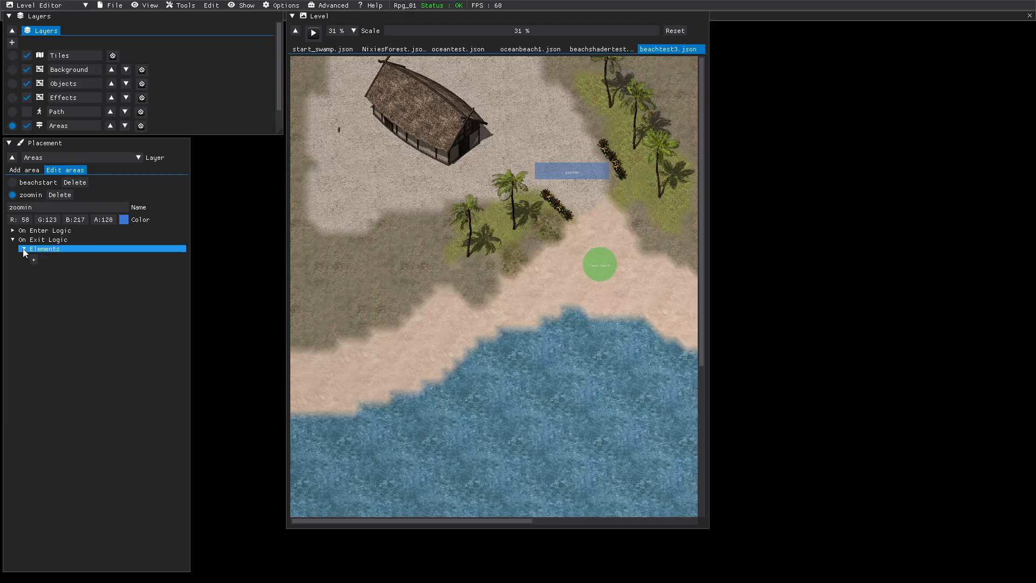
click(24, 249)
click(12, 230)
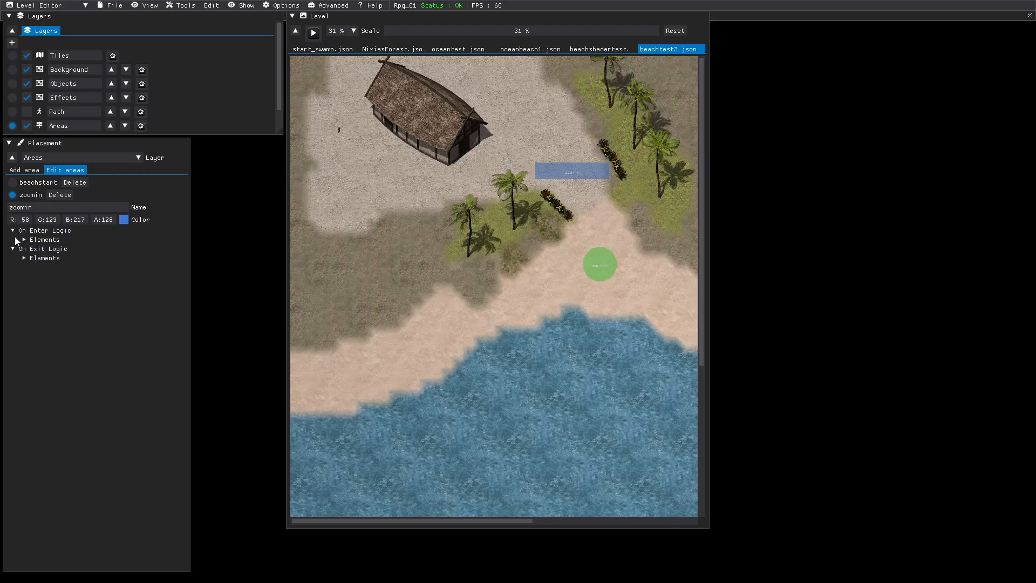
click(23, 240)
click(33, 248)
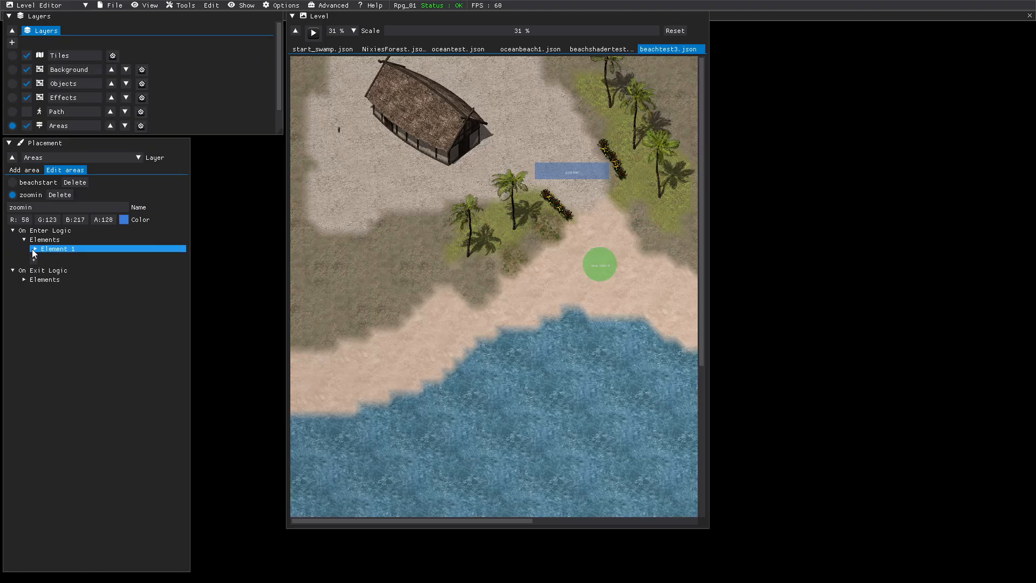
click(34, 249)
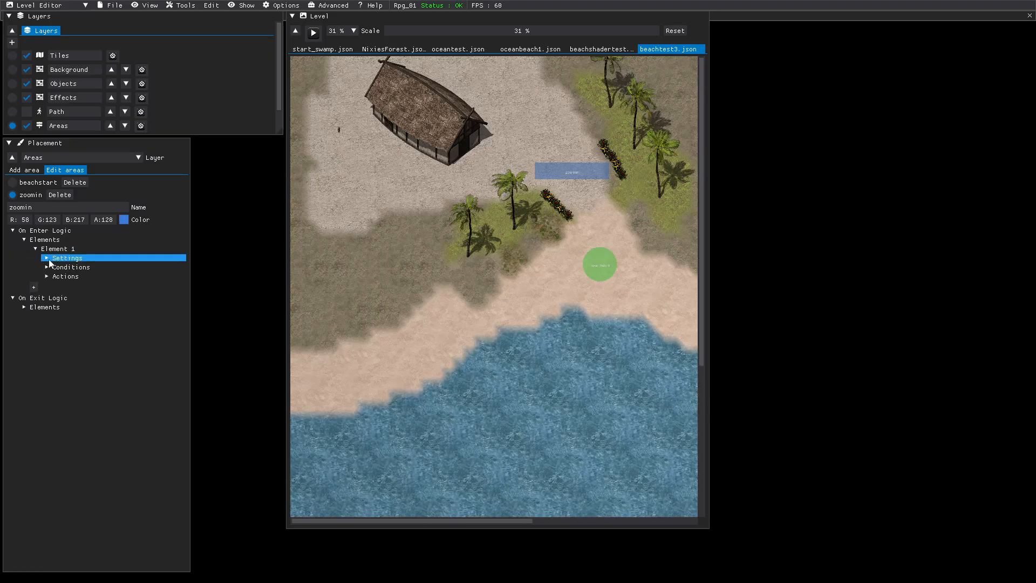
click(48, 277)
click(57, 286)
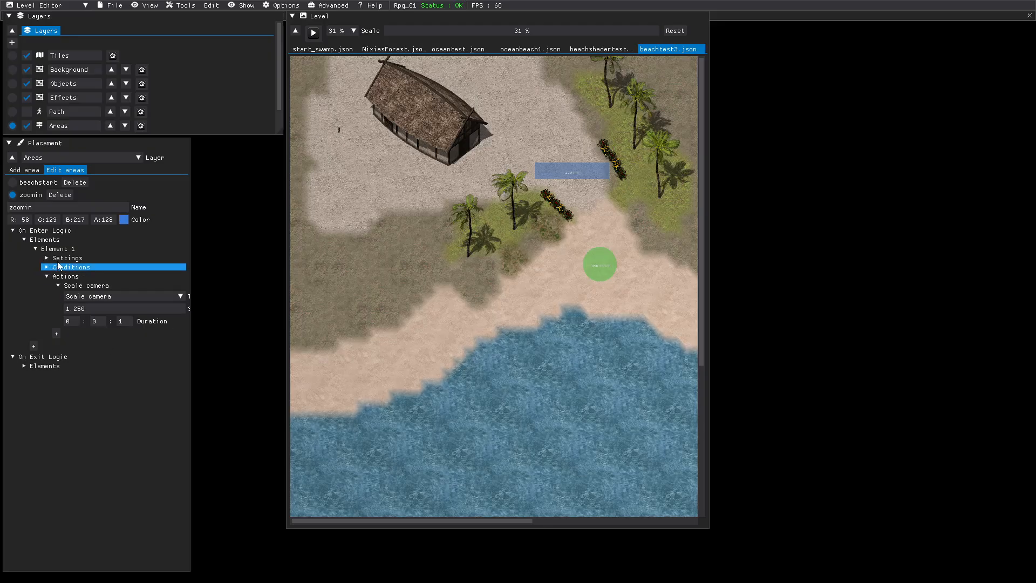
click(17, 231)
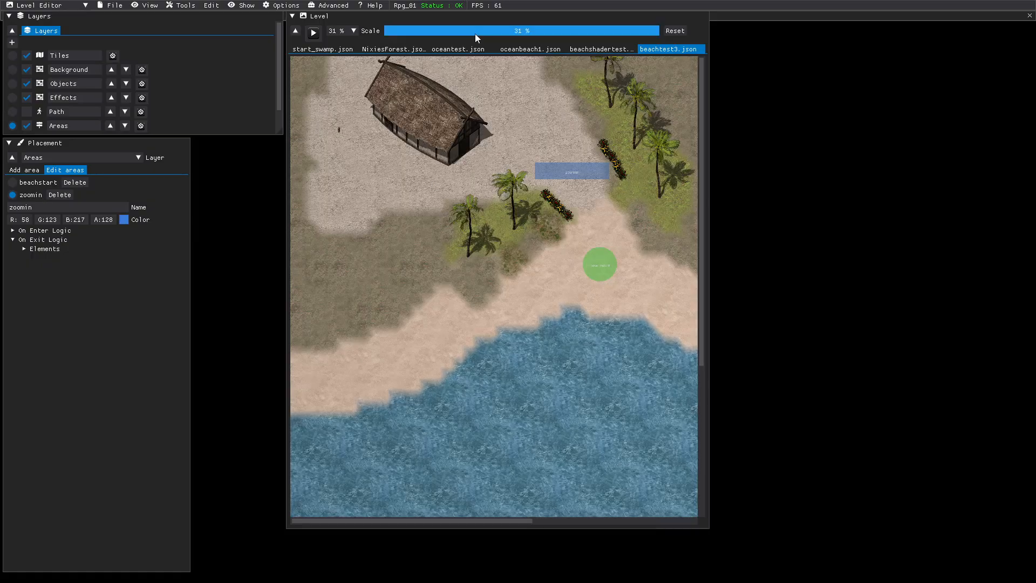
Select the cat unit near the hut on the Objects layer and set its interaction cursor to Loot.
drag(478, 31, 493, 50)
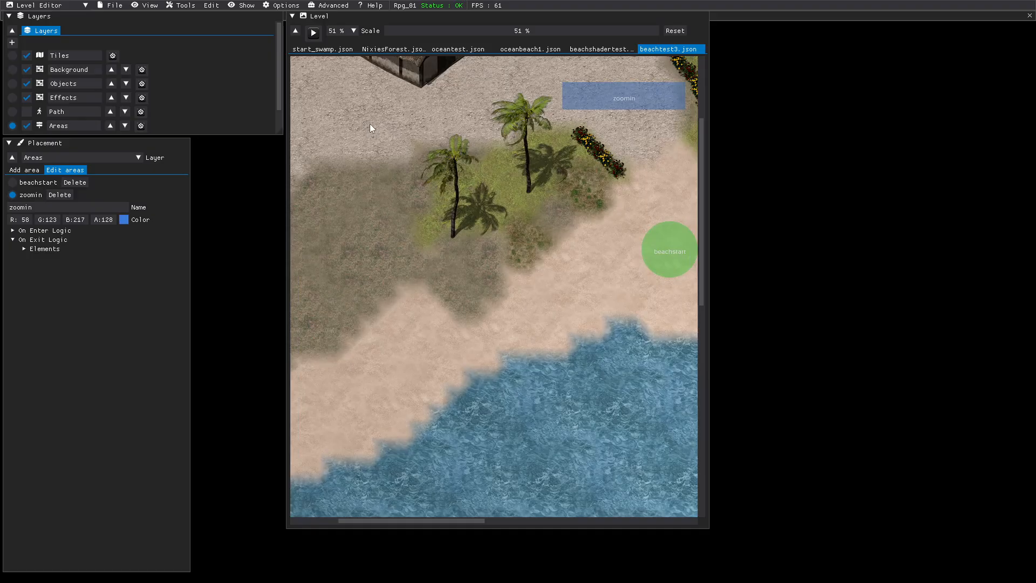
middle_drag(370, 124, 578, 484)
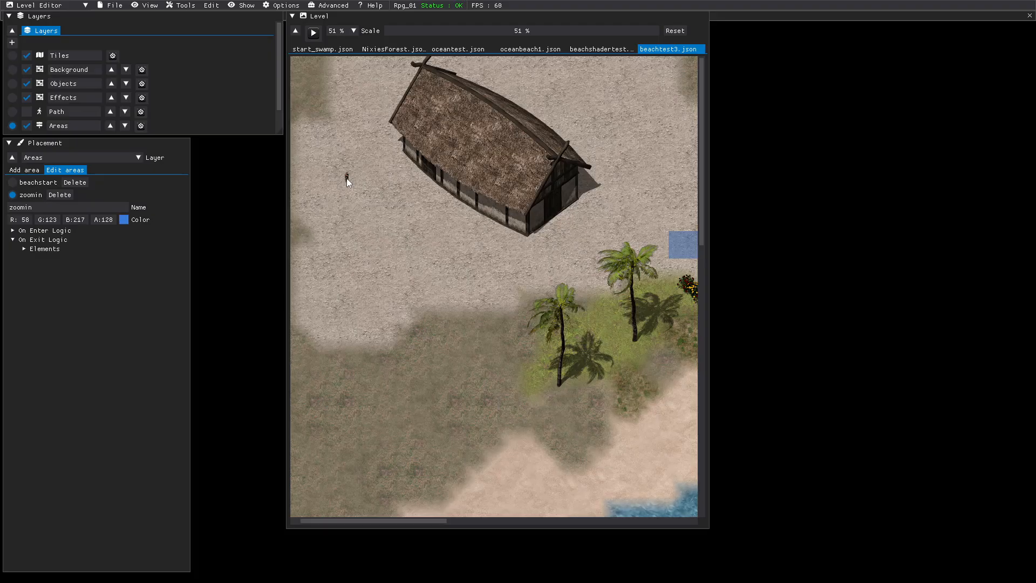
click(13, 84)
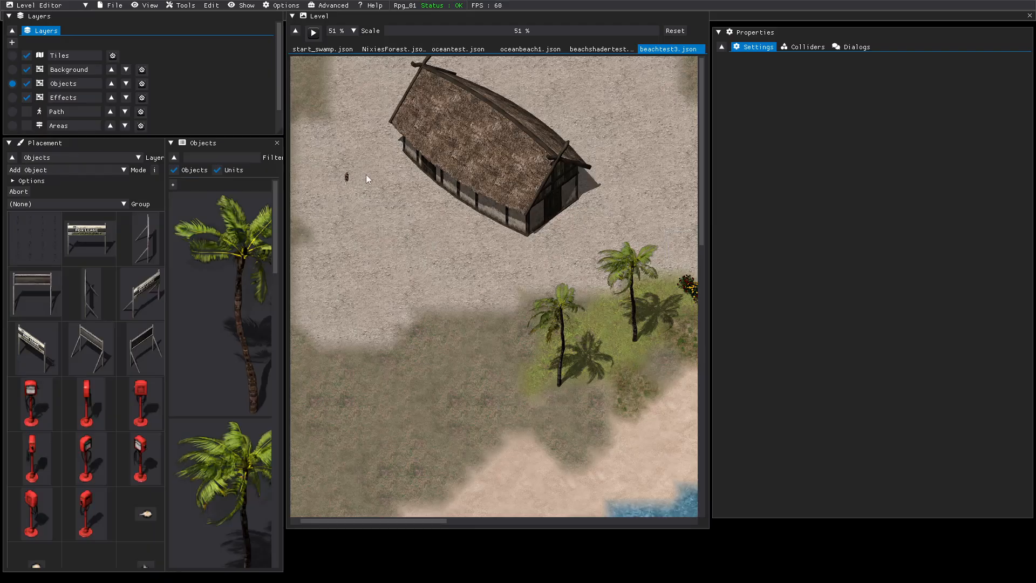
click(347, 176)
click(346, 179)
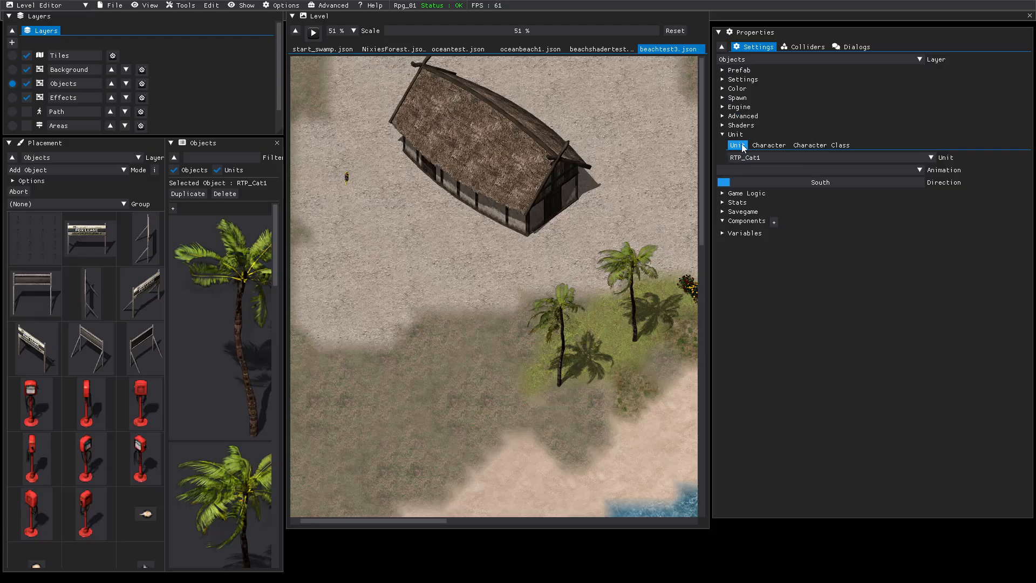
click(726, 108)
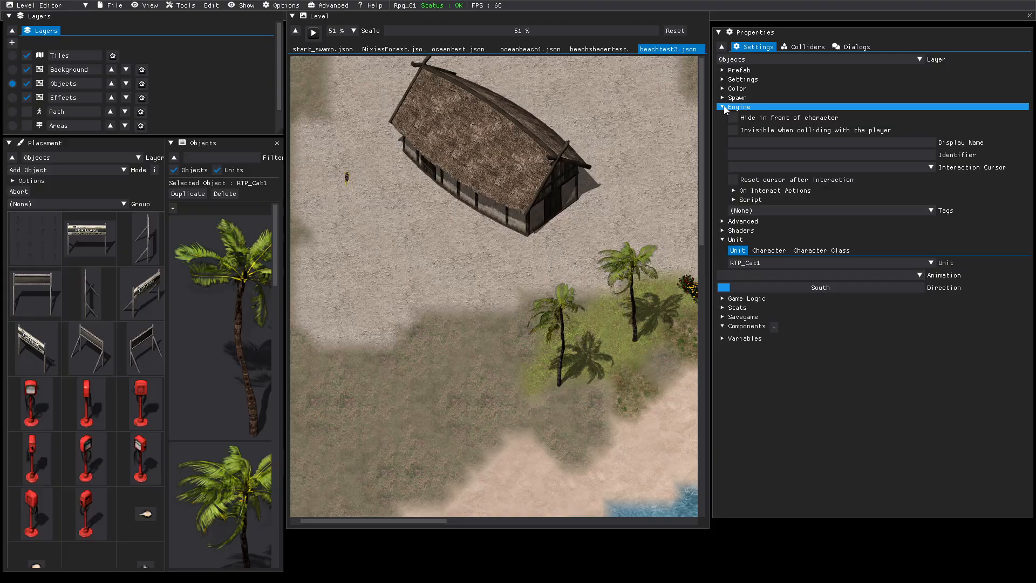
click(724, 80)
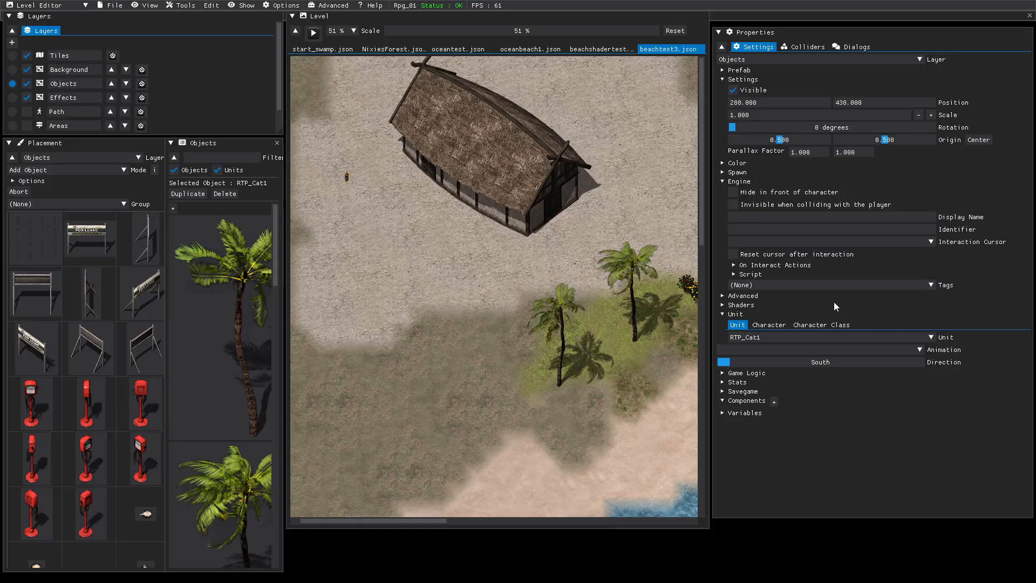
click(932, 244)
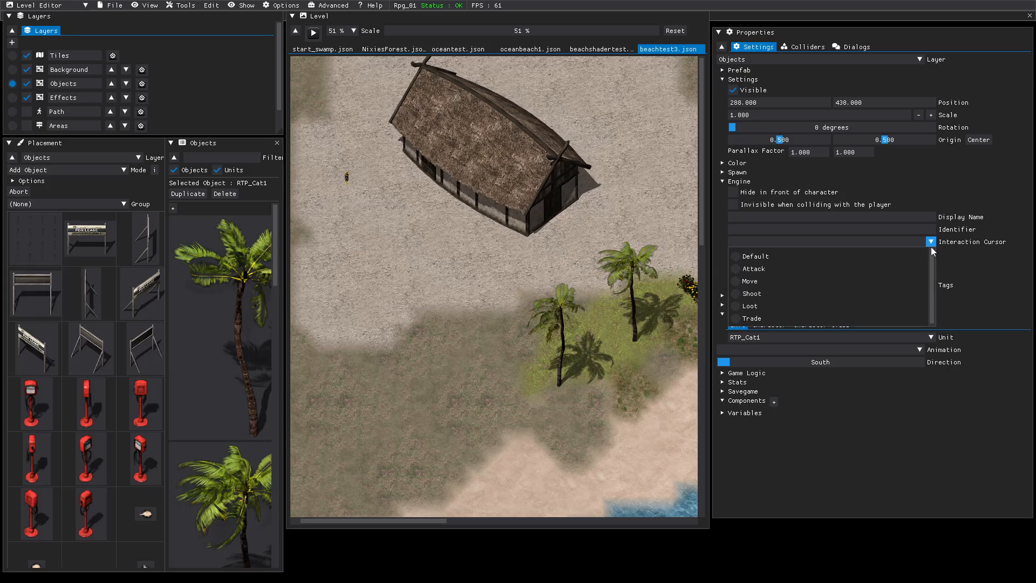
click(737, 306)
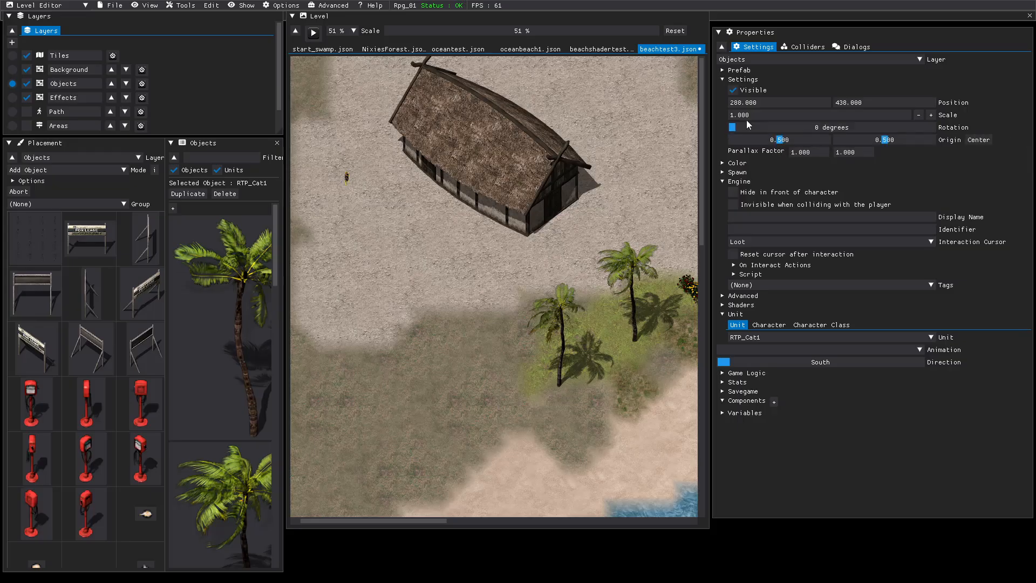
click(723, 81)
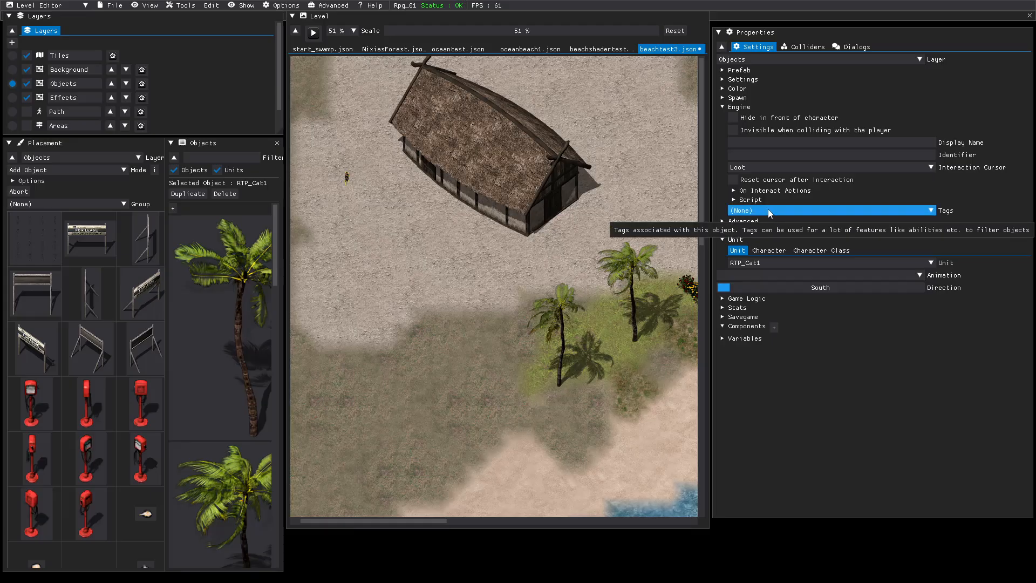
Add an On Interact action to the cat and set its type to Play Sound.
click(737, 190)
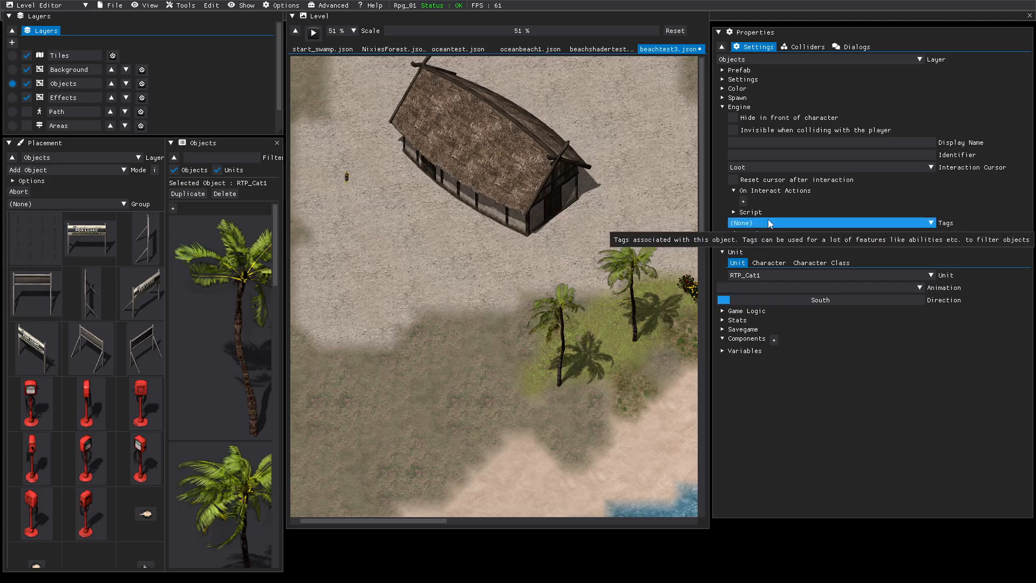
click(744, 201)
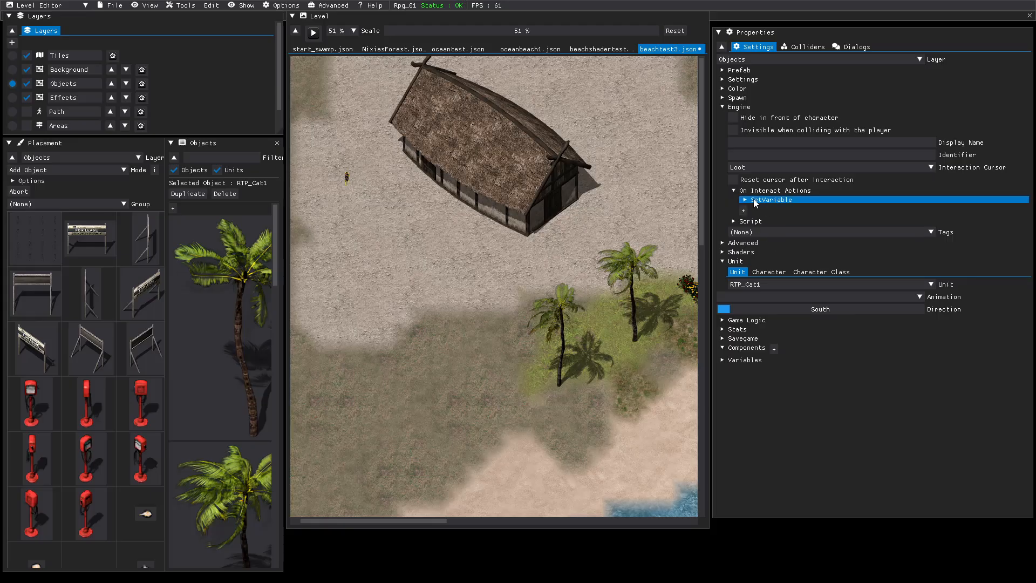
click(755, 201)
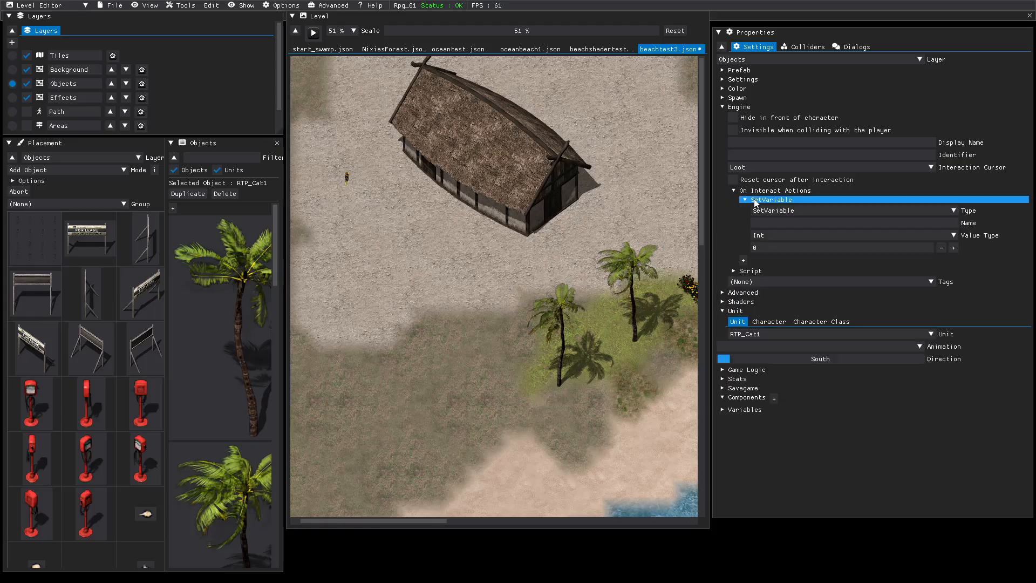
click(954, 210)
scroll(793, 242, down, 2)
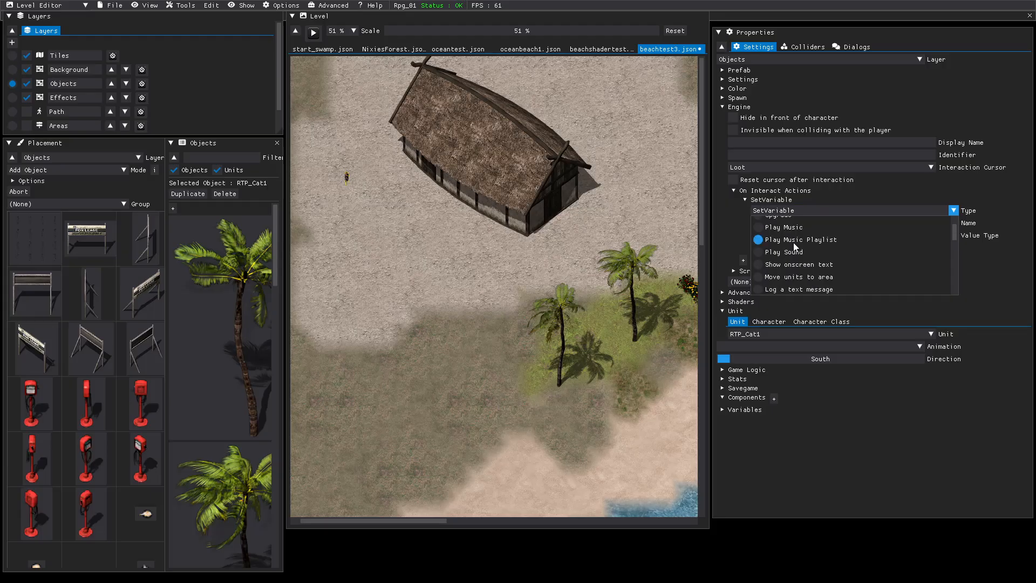
click(759, 253)
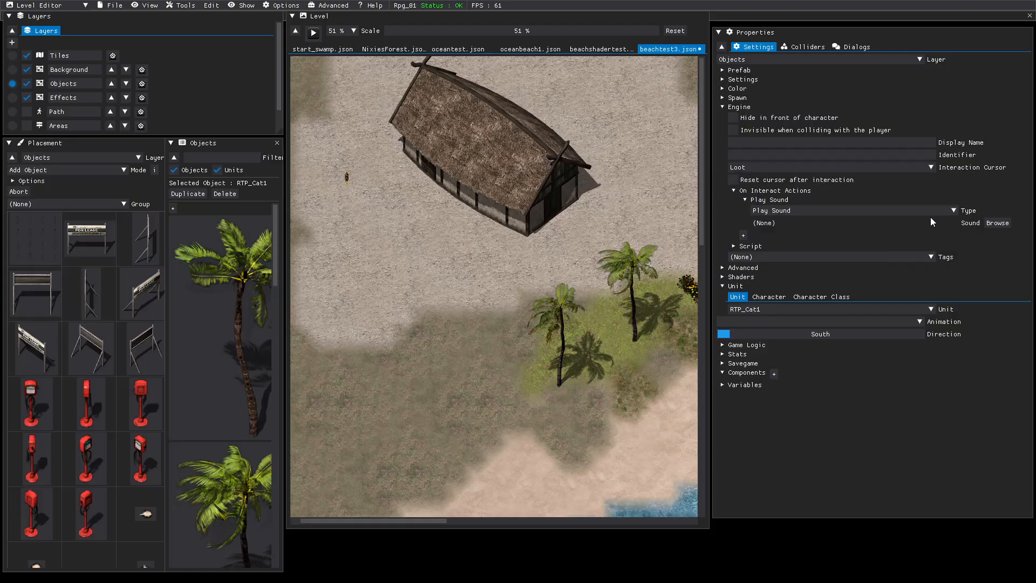
Assign Meow.ogg from the Criptid_force project's data/audio/sfx folder as the sound of the cat's Play Sound action.
click(998, 223)
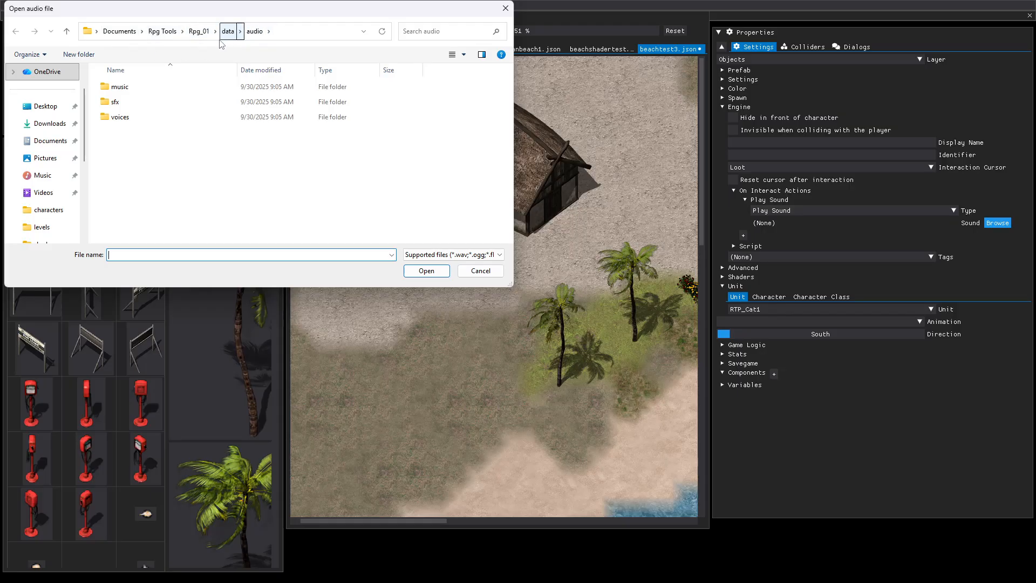
click(164, 32)
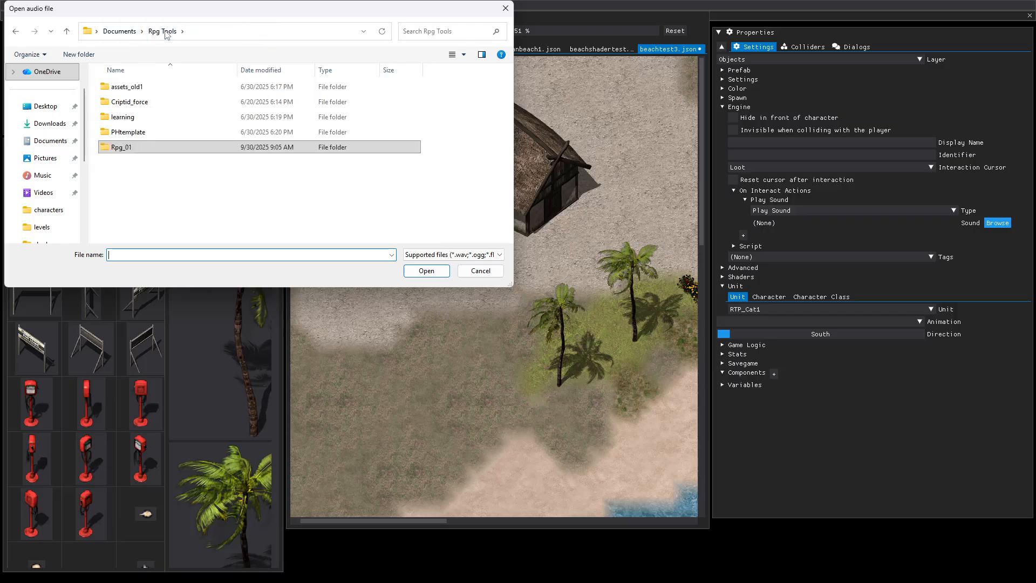
double_click(110, 103)
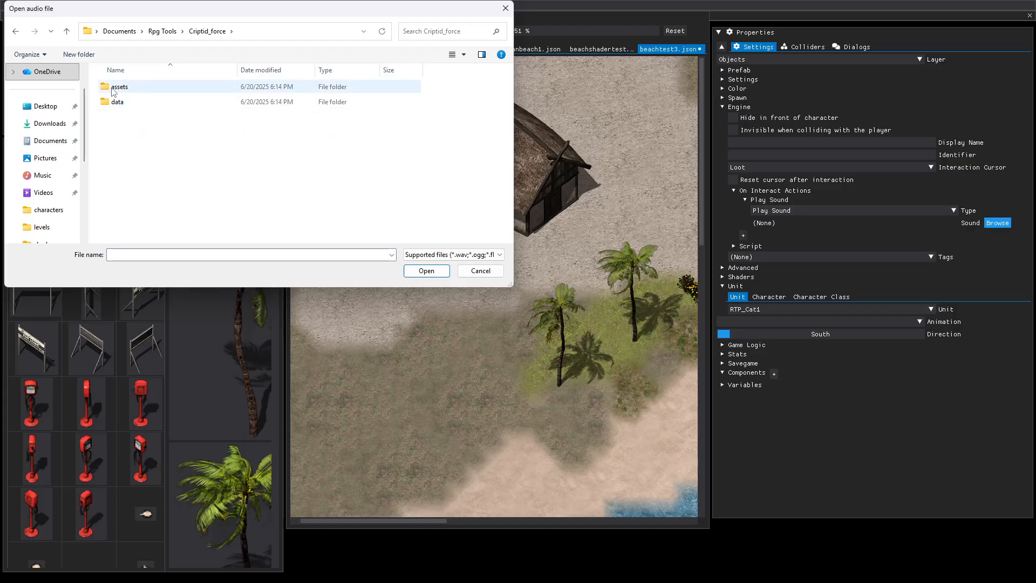
double_click(111, 105)
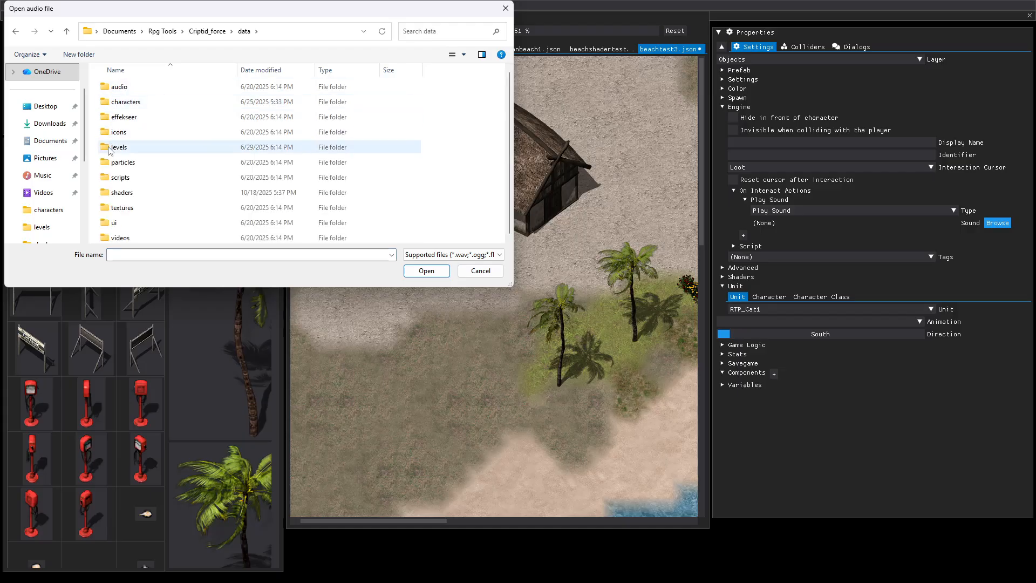
double_click(118, 87)
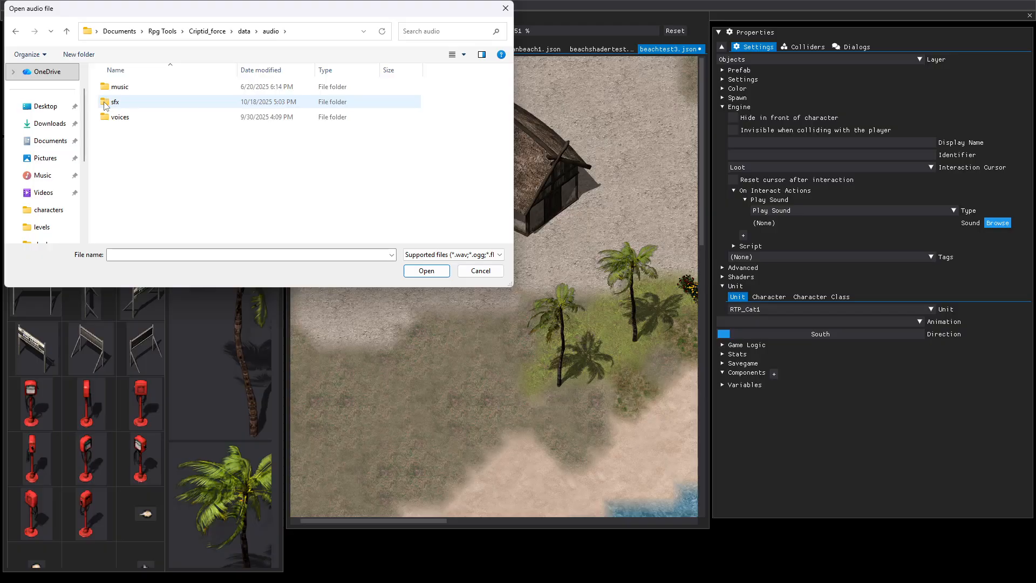
double_click(114, 102)
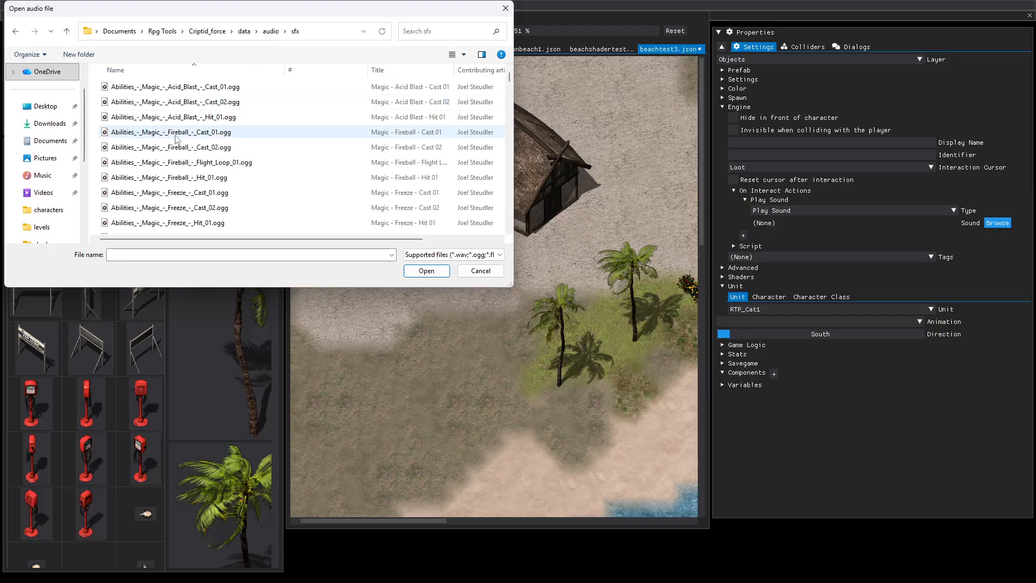
scroll(184, 139, down, 10)
scroll(177, 140, down, 12)
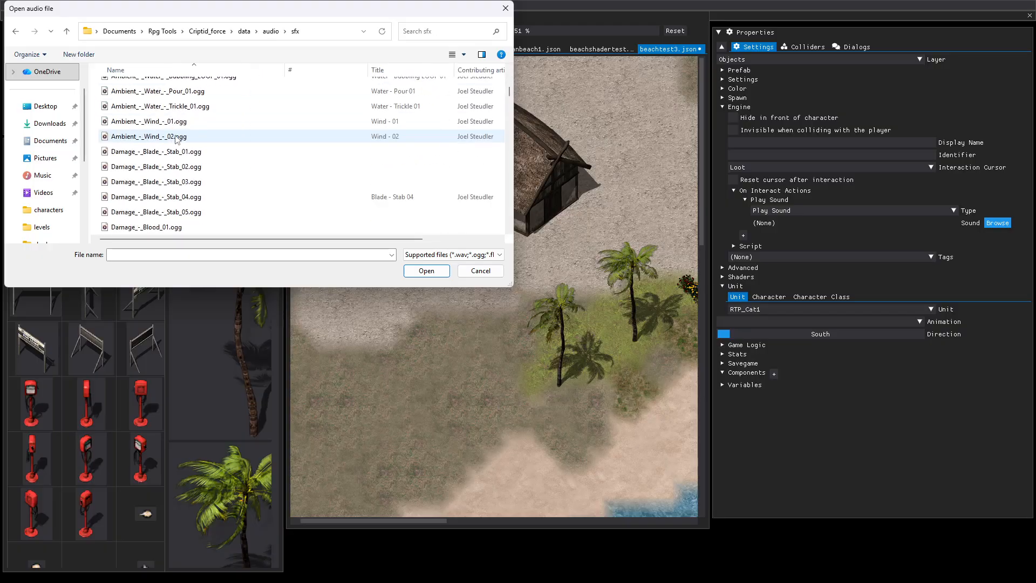
scroll(178, 139, down, 12)
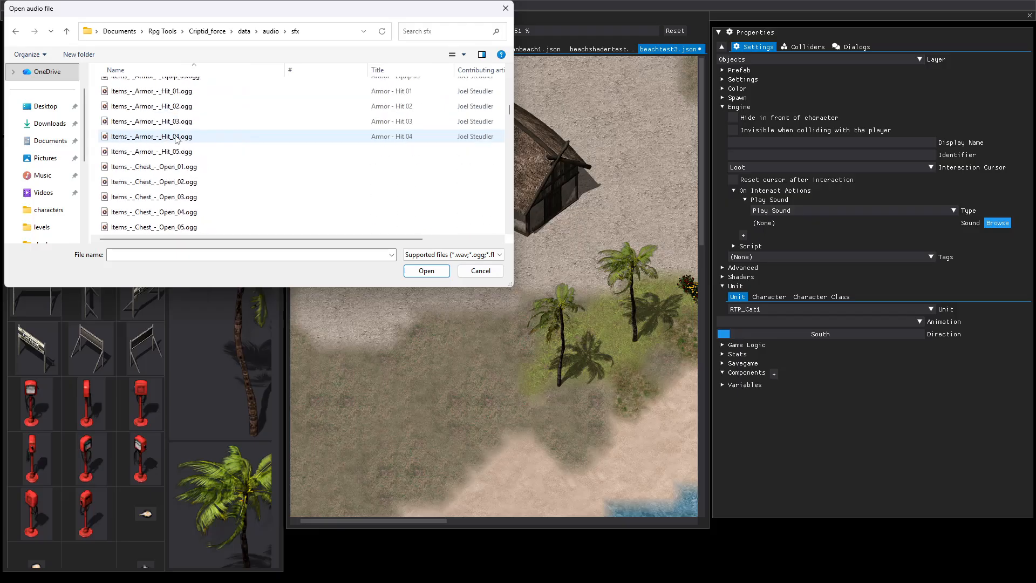
scroll(177, 139, down, 12)
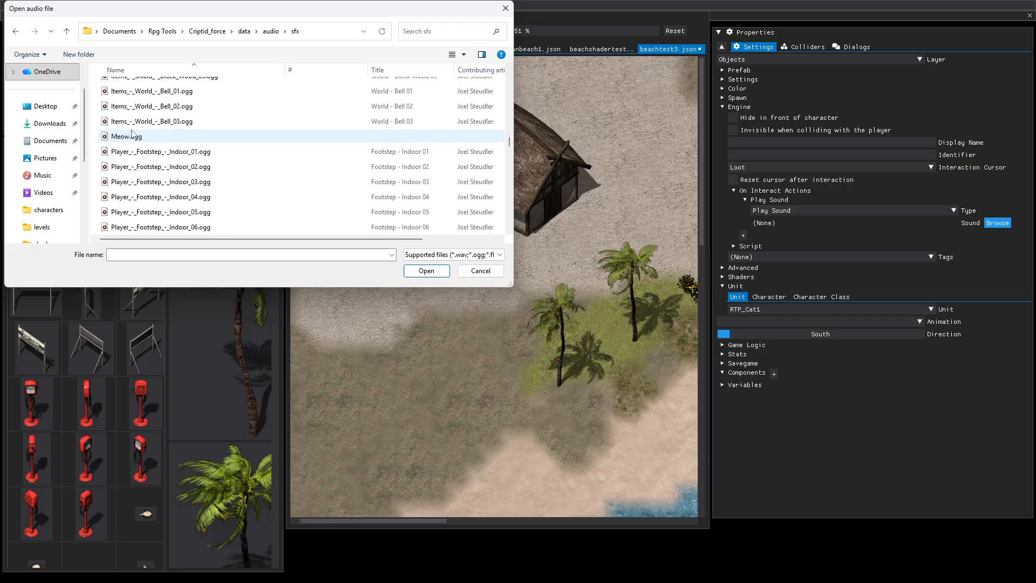
click(106, 138)
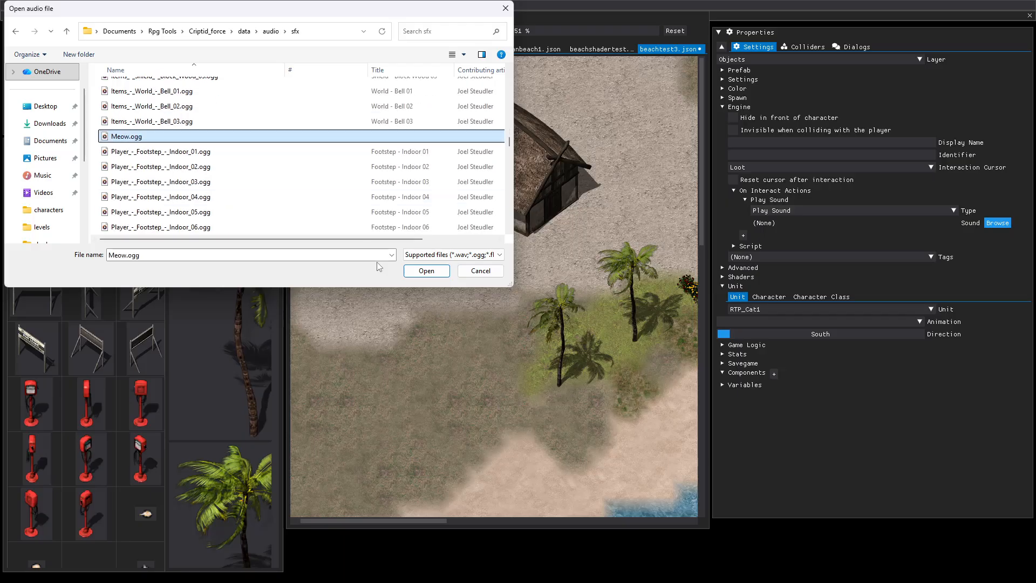
click(413, 271)
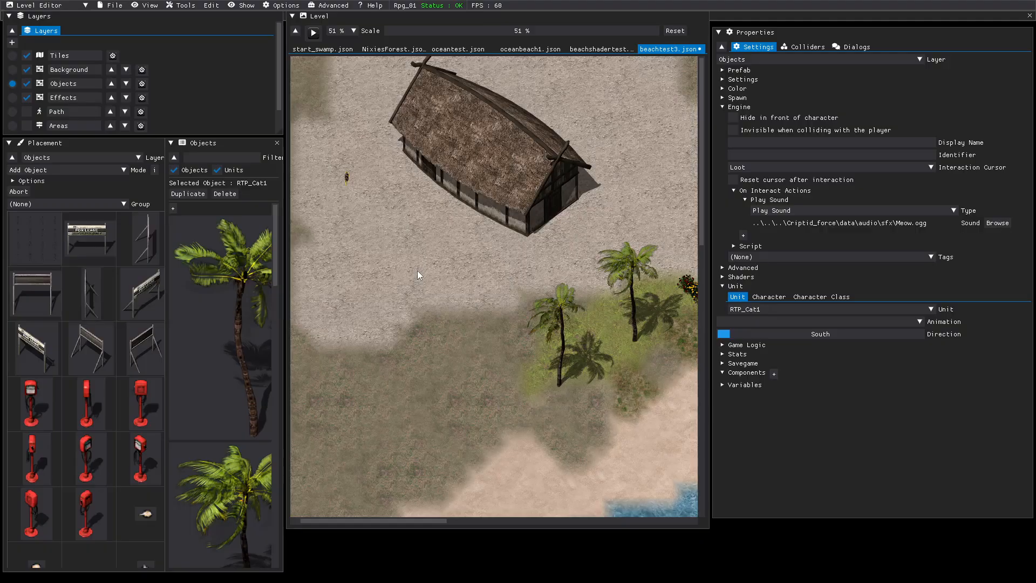
Collapse the cat's On Interact Actions and Engine settings and save the beachtest3 level.
click(734, 191)
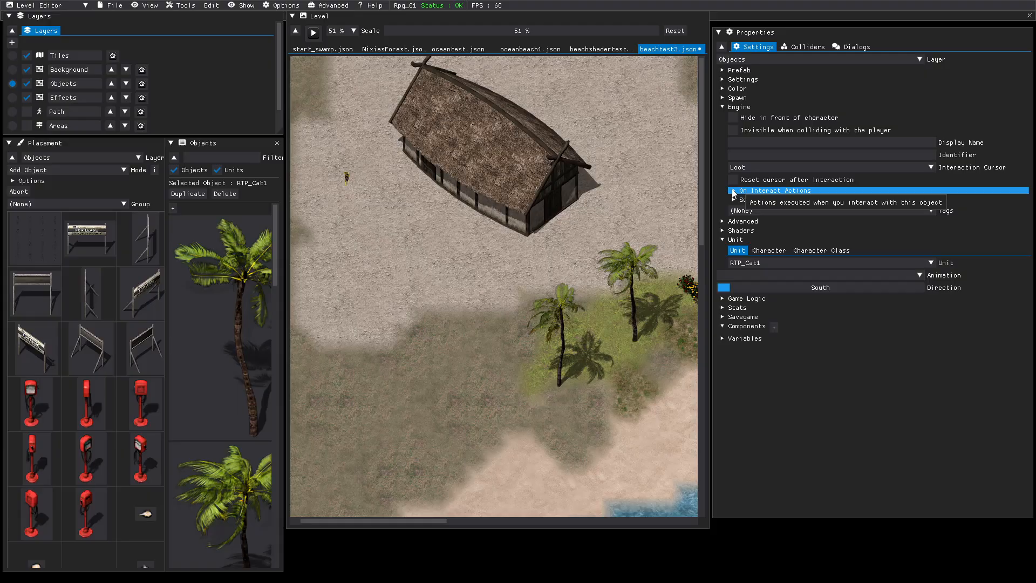
click(725, 108)
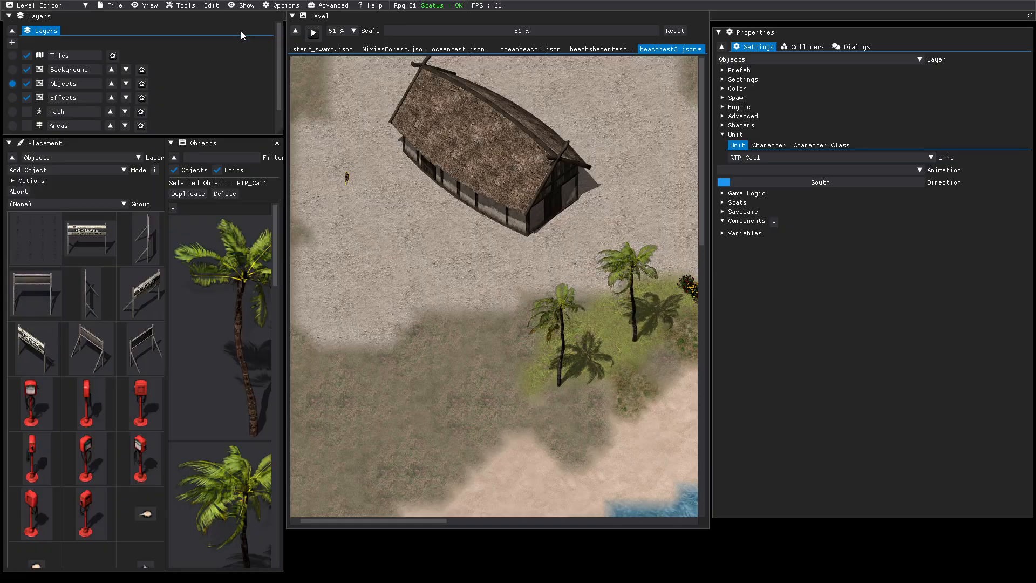
click(110, 7)
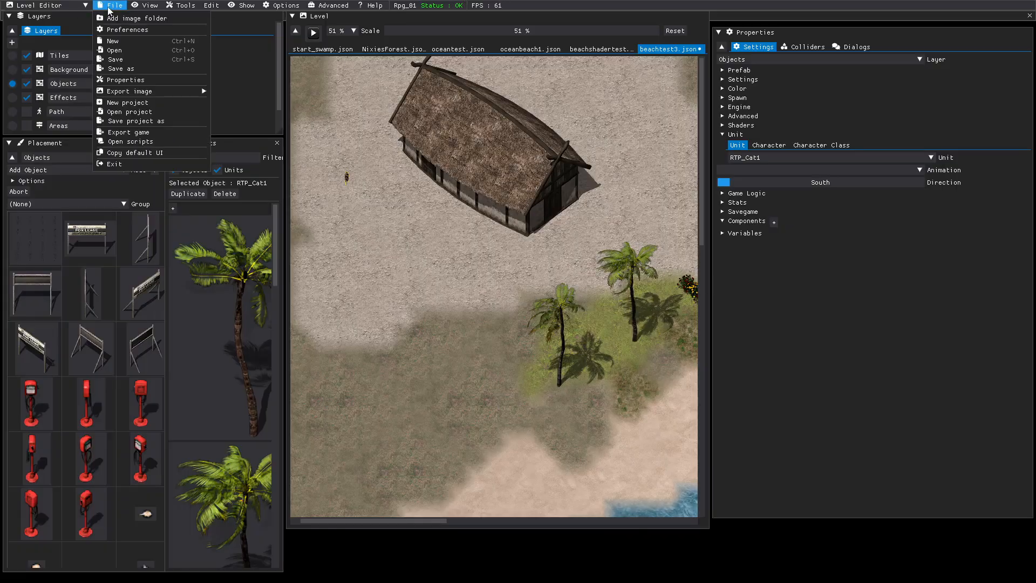
click(114, 60)
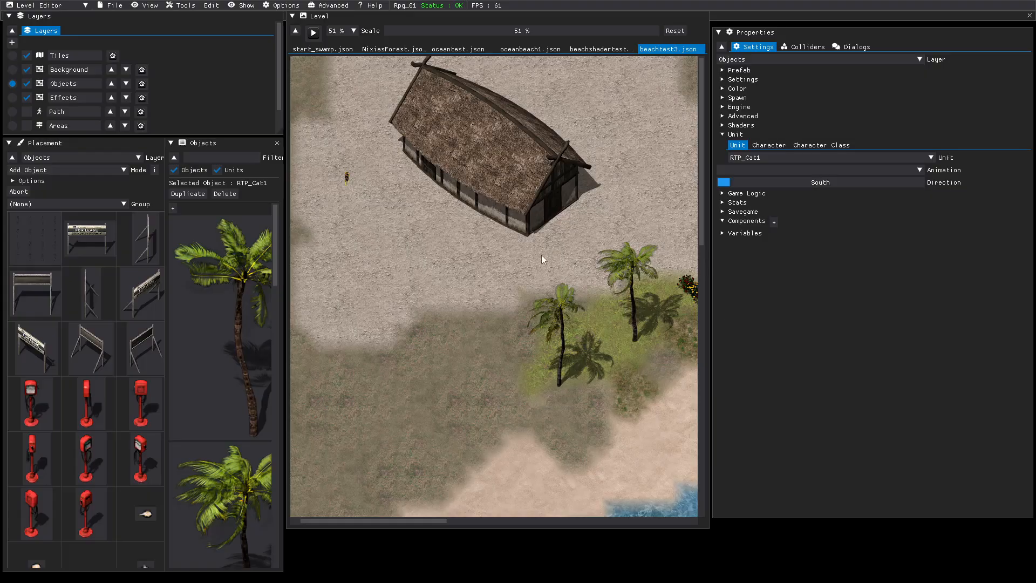
Apply Trees.frag from the Criptid_force data/shaders folder as fragment shader to the palm tree beside the flowering bush.
middle_drag(555, 258, 407, 272)
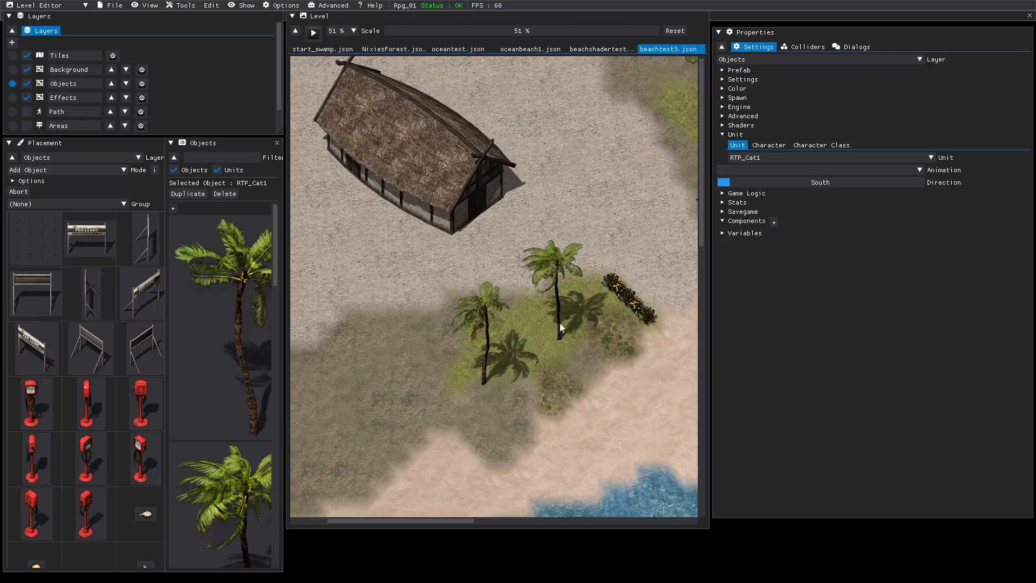
click(552, 265)
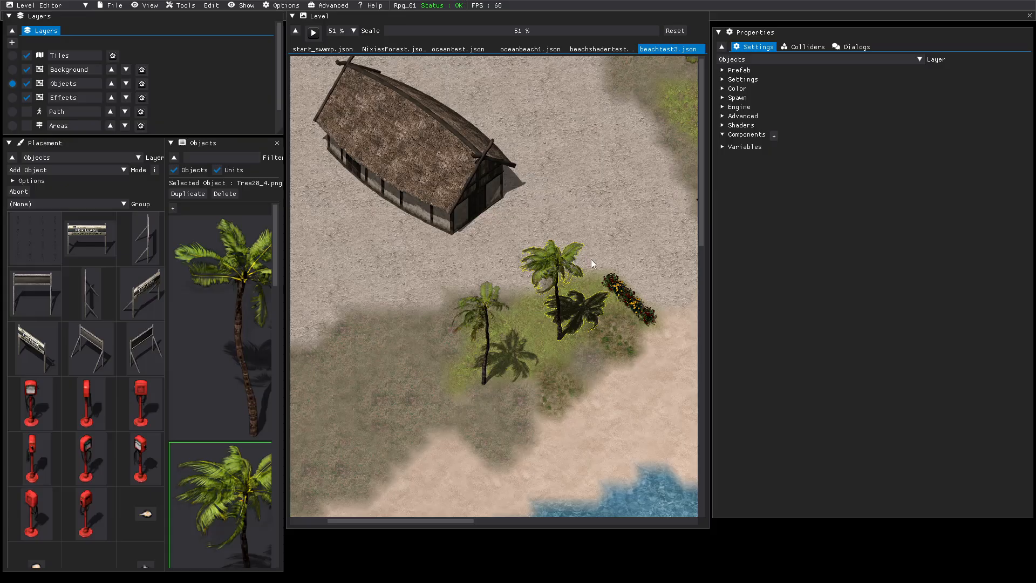
click(724, 125)
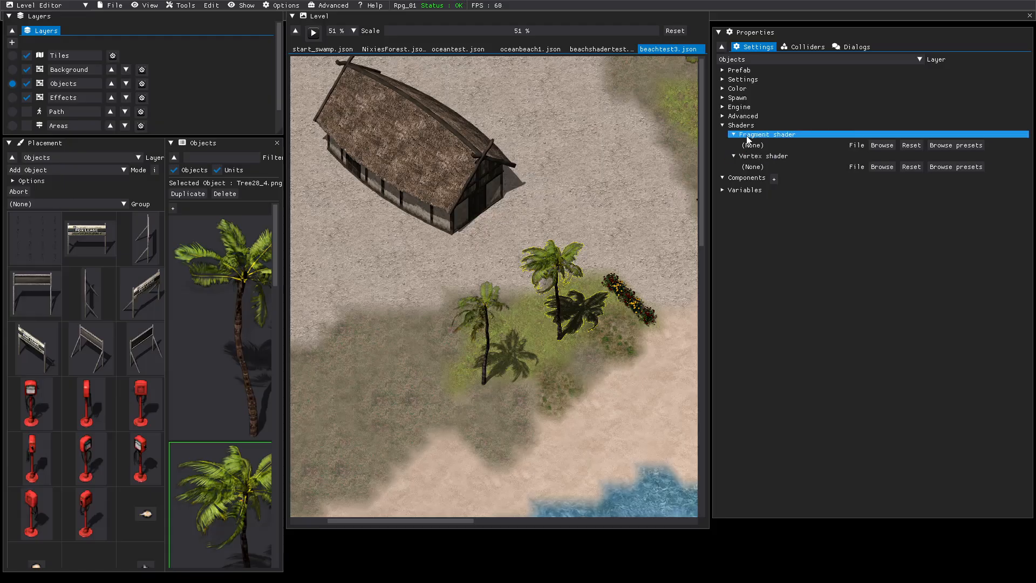
click(886, 144)
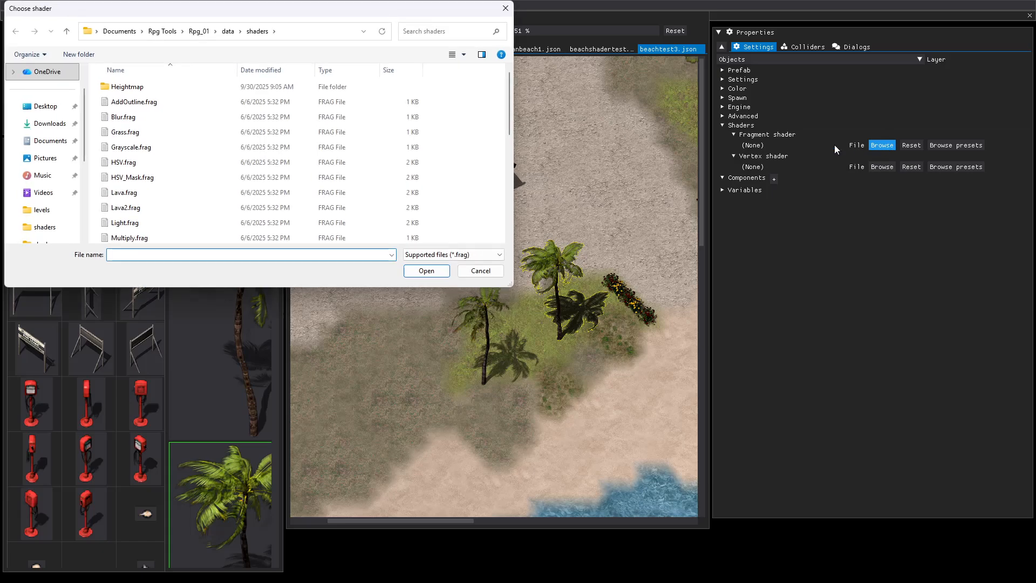
click(160, 33)
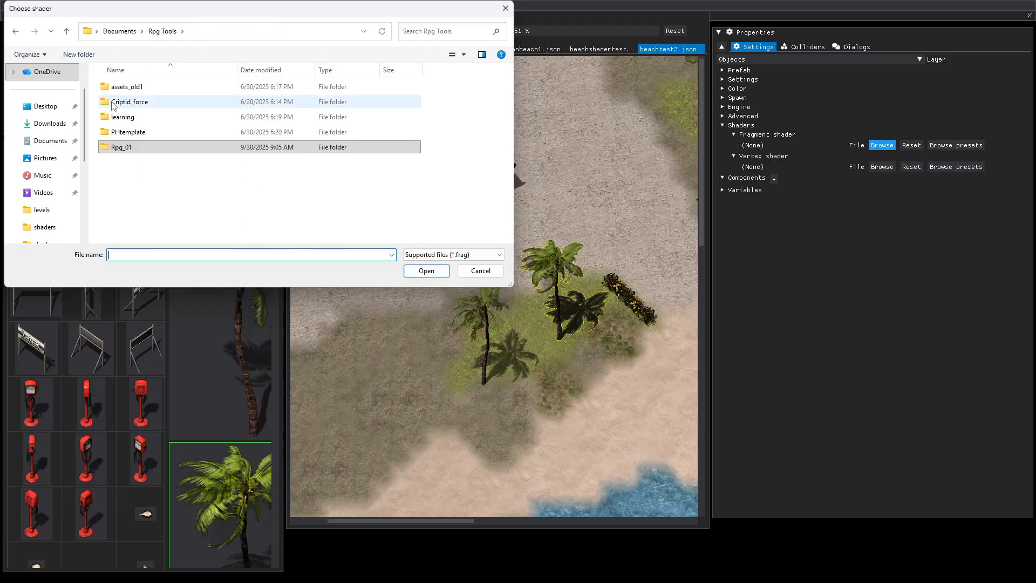
double_click(114, 103)
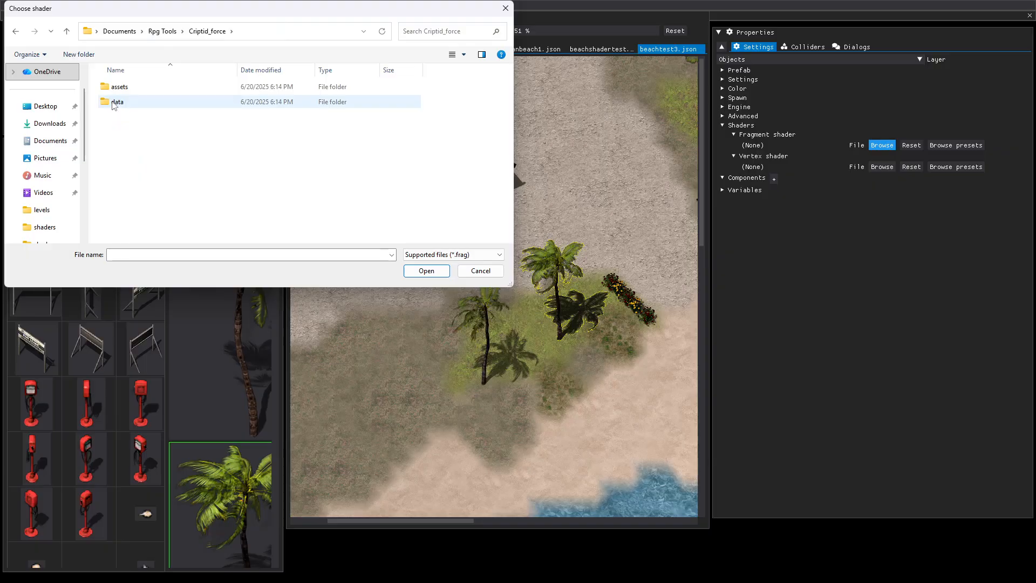
double_click(114, 103)
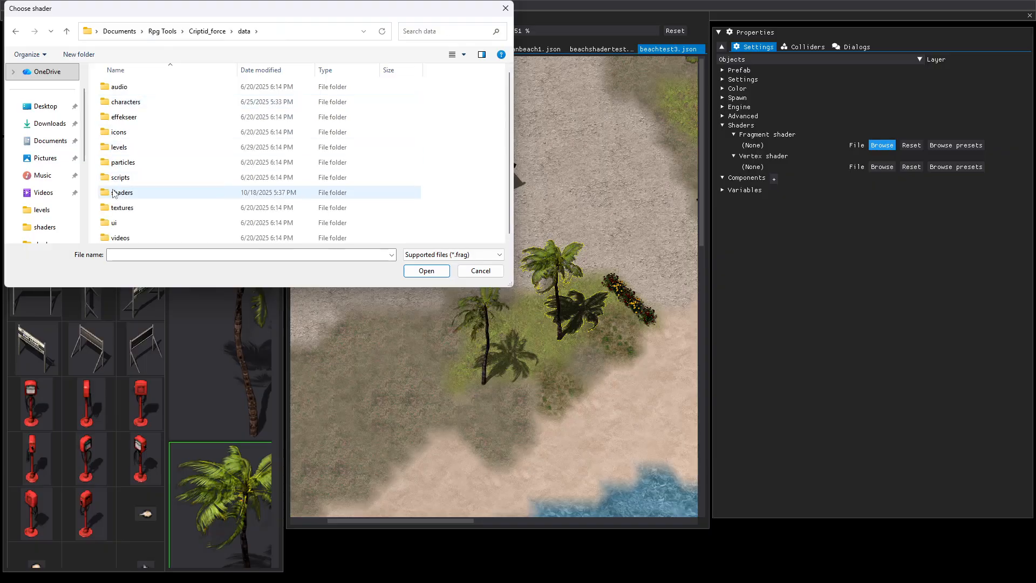
double_click(115, 193)
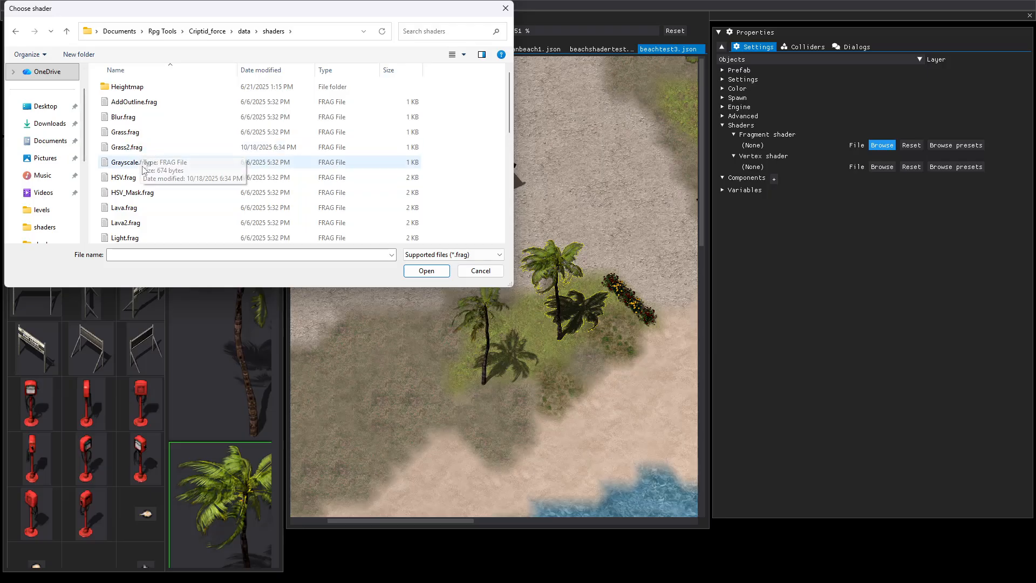
scroll(129, 203, down, 1)
scroll(128, 202, down, 3)
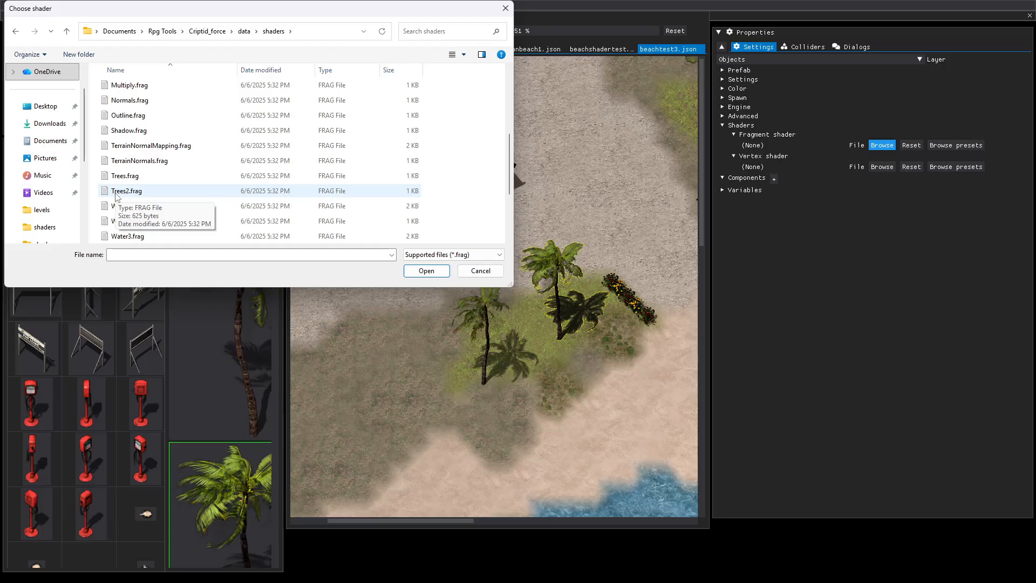
click(119, 178)
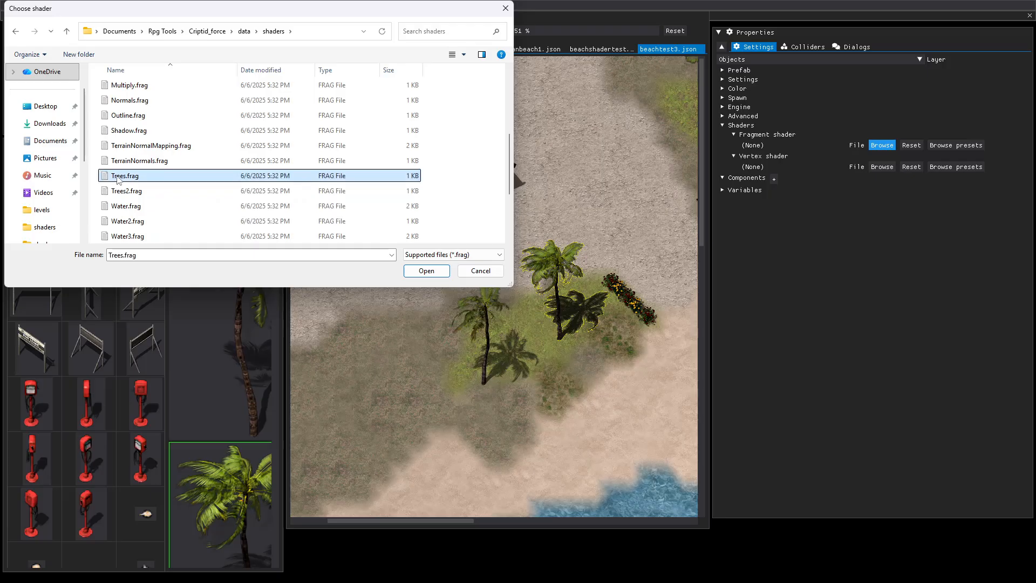
click(424, 272)
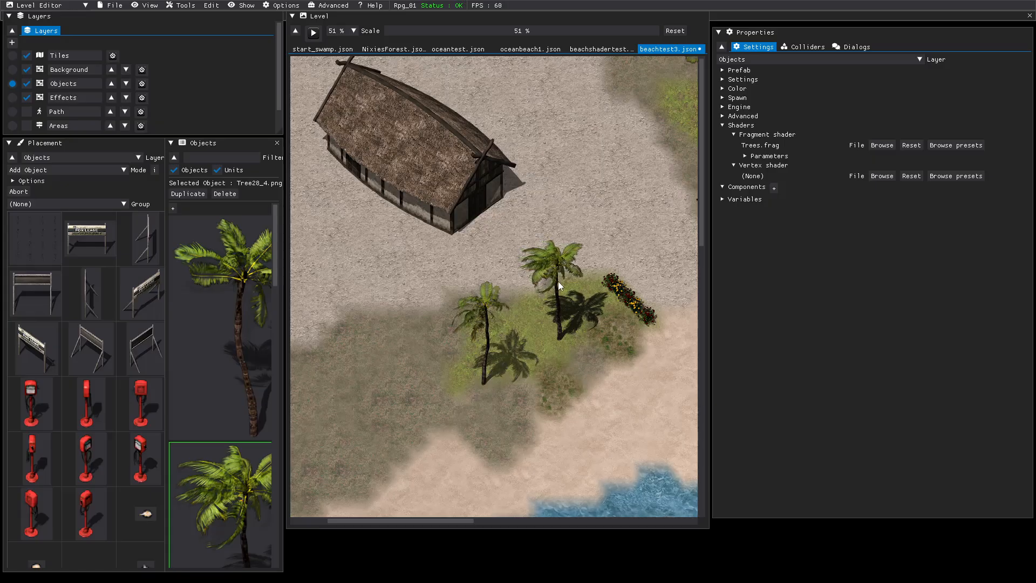
Give the other palm tree, the one farther from the flowering bush, the Criptid_force project's Trees.frag fragment shader.
click(488, 316)
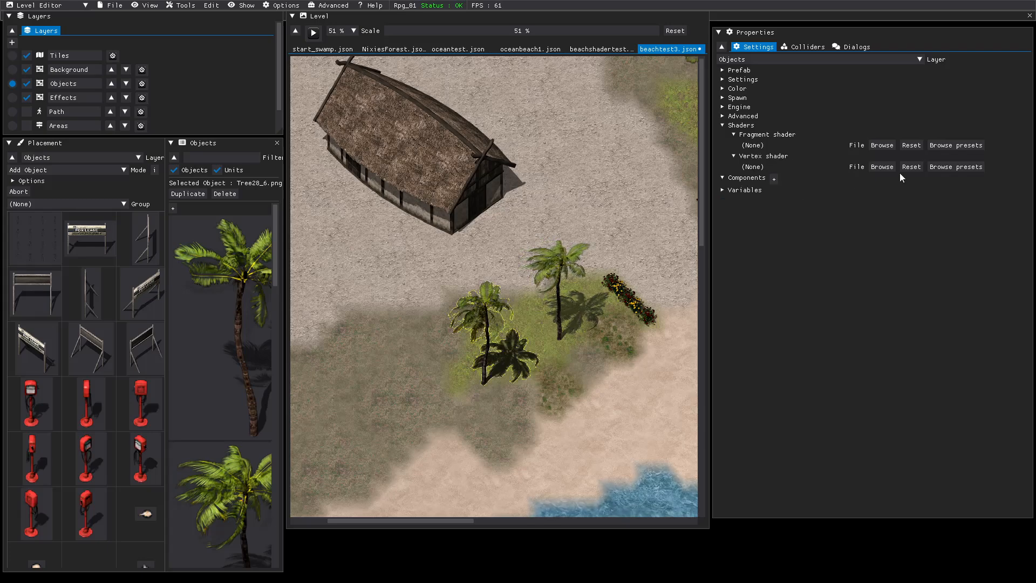
click(882, 146)
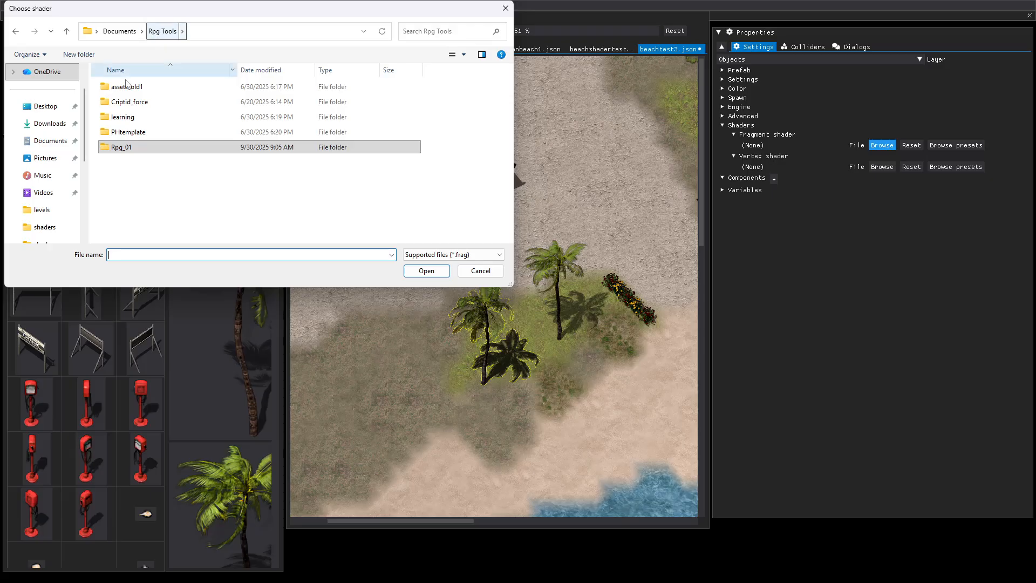
double_click(120, 104)
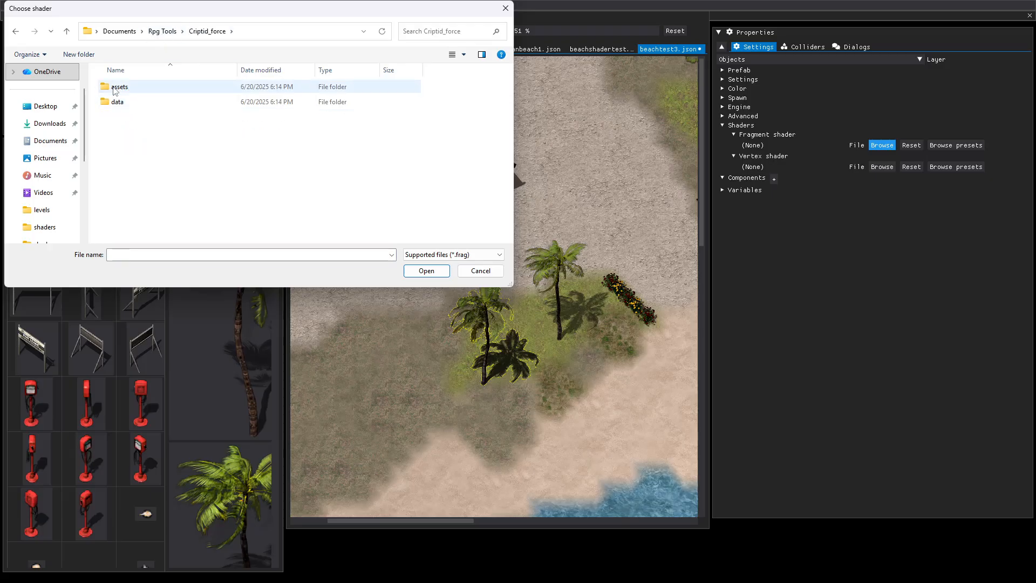
double_click(115, 88)
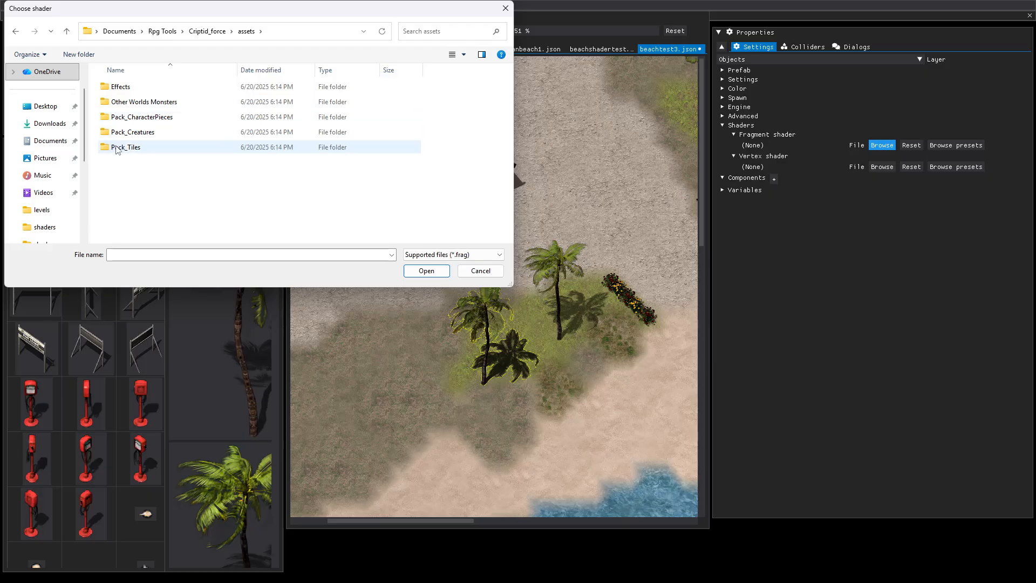
click(67, 32)
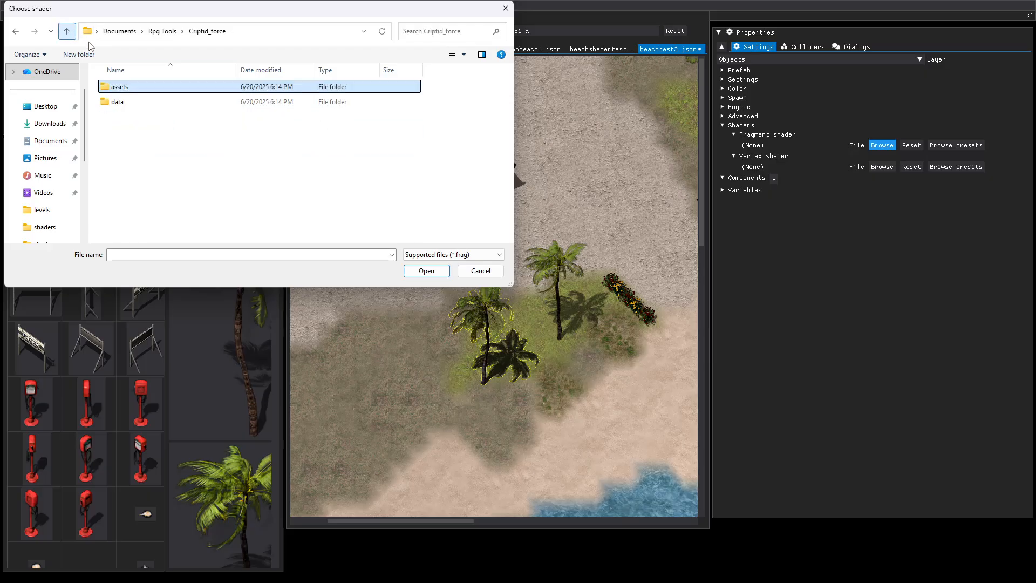
double_click(114, 102)
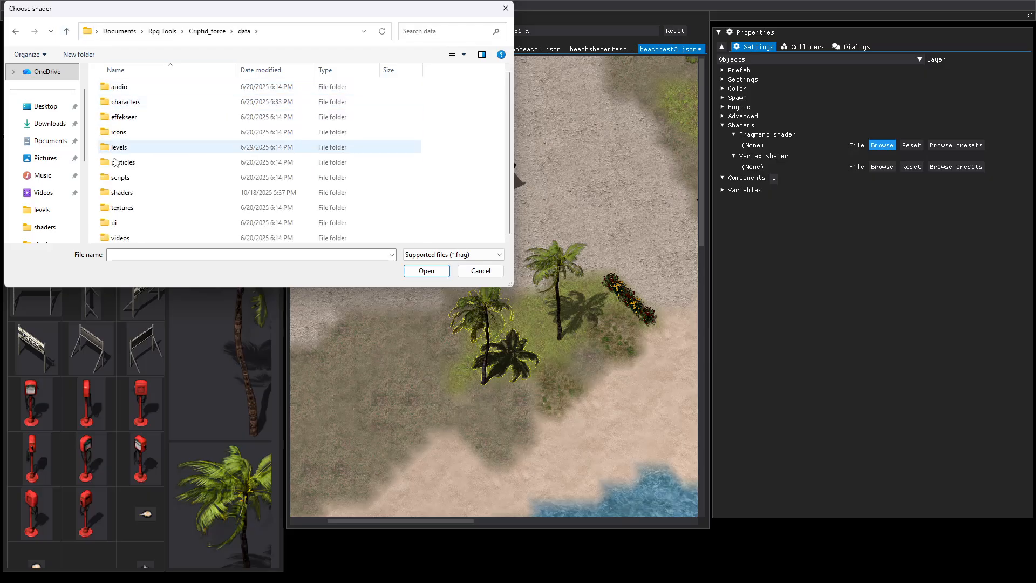
double_click(122, 193)
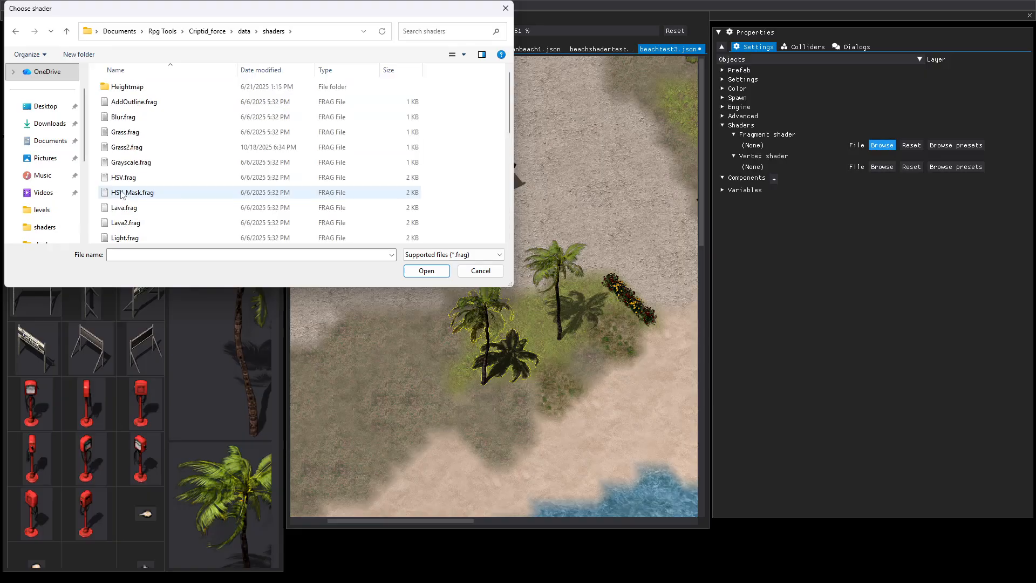
scroll(122, 195, down, 4)
click(123, 177)
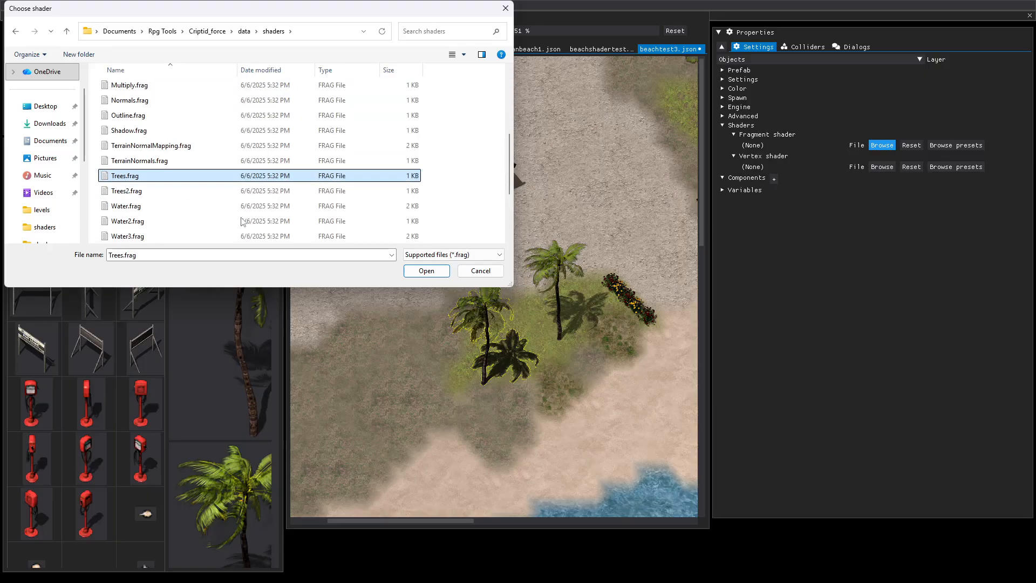
click(423, 270)
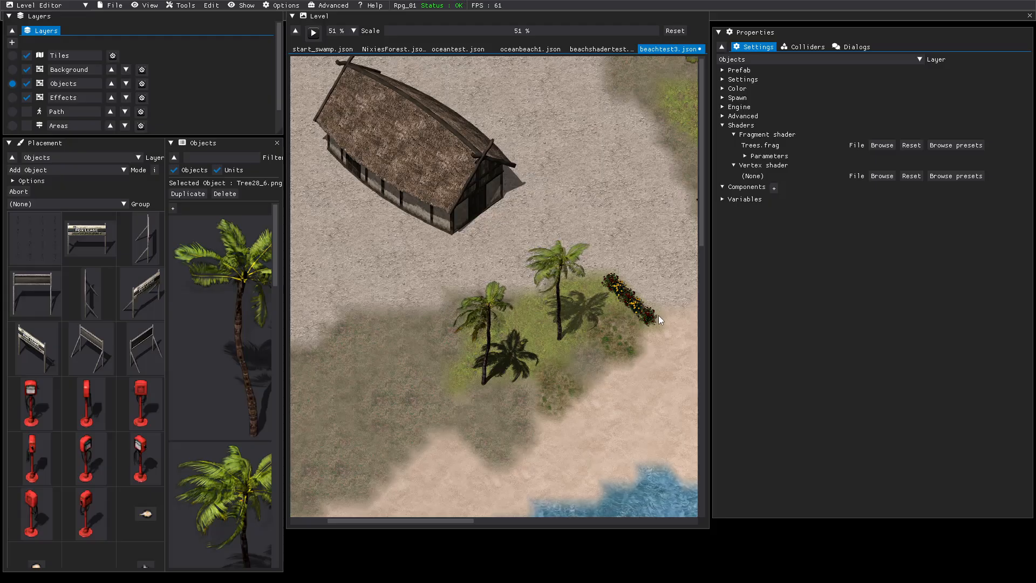
On the Background layer, apply Grass.frag from Criptid_force's data/shaders folder as fragment shader to the red-flowered bush at the row's beach end.
click(12, 70)
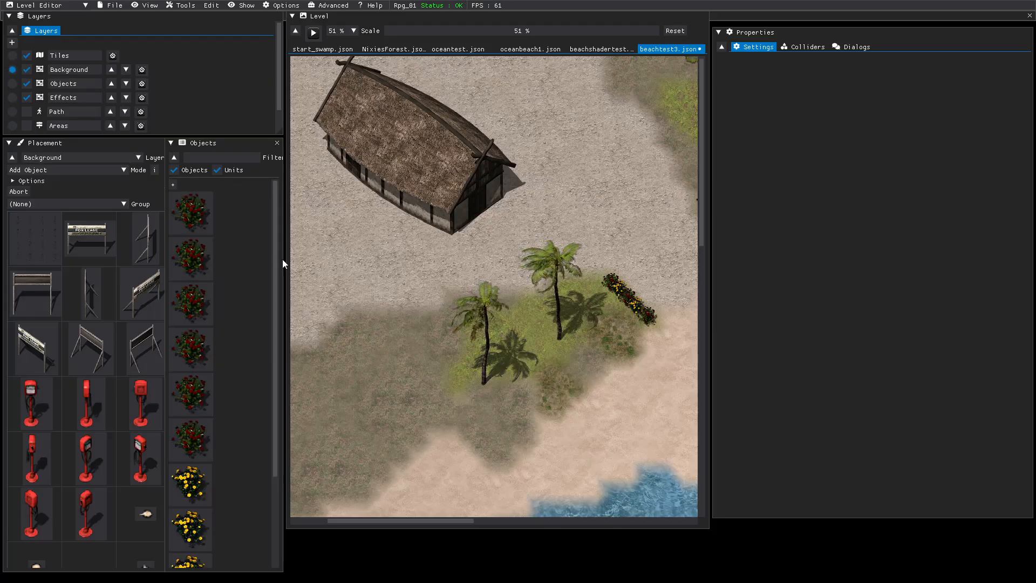
click(650, 322)
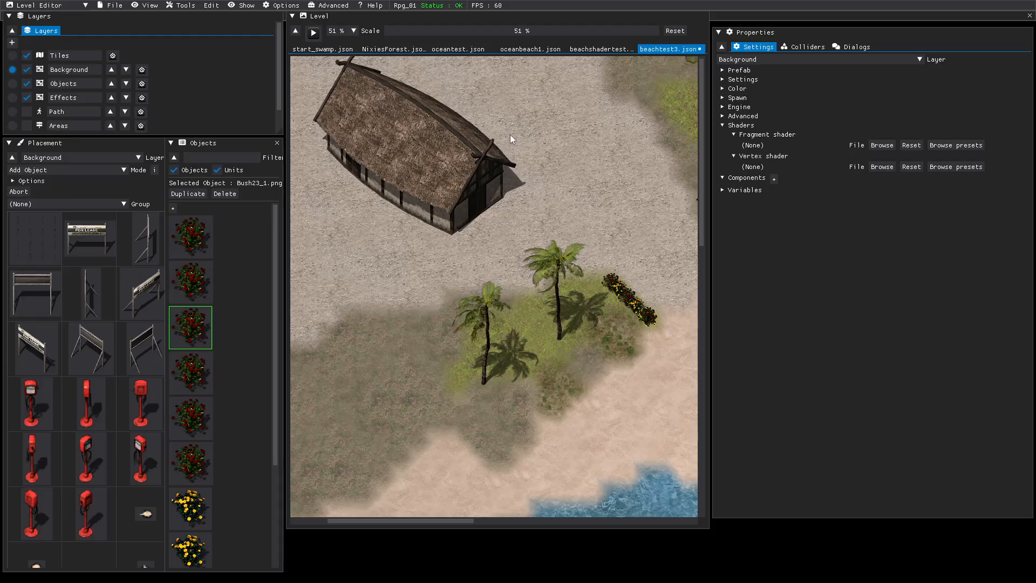
drag(421, 28, 441, 28)
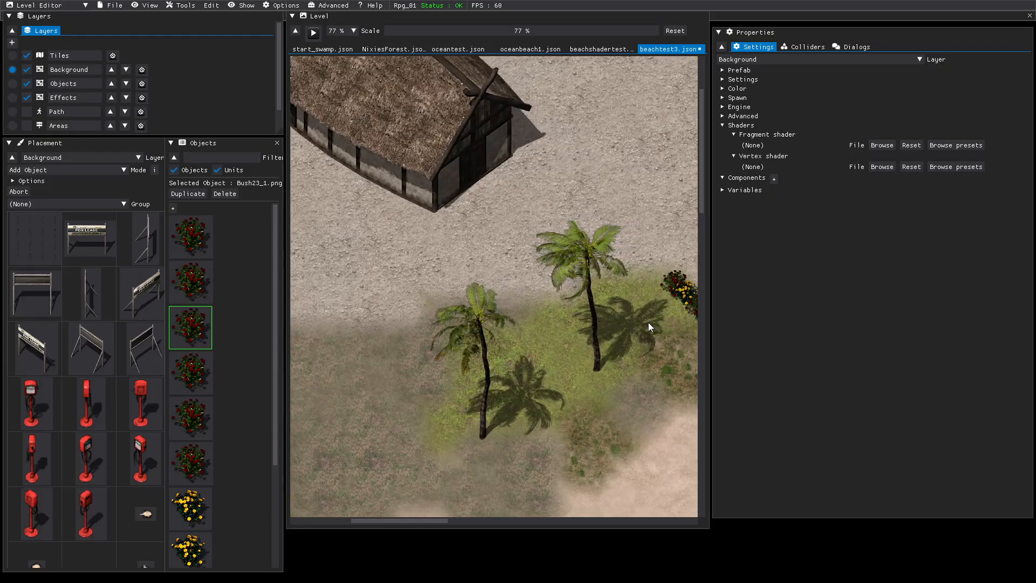
middle_drag(649, 322, 507, 329)
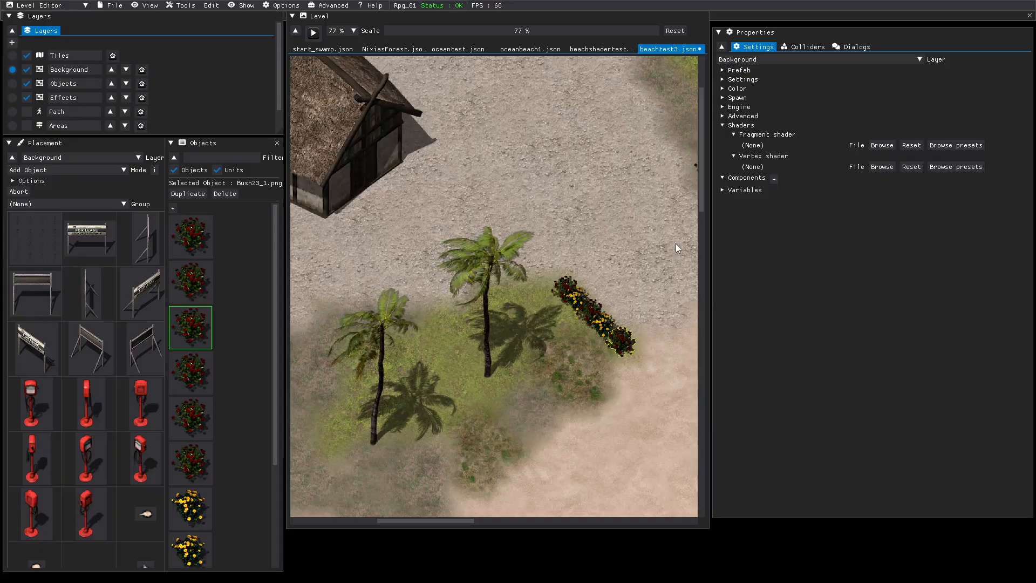
click(878, 145)
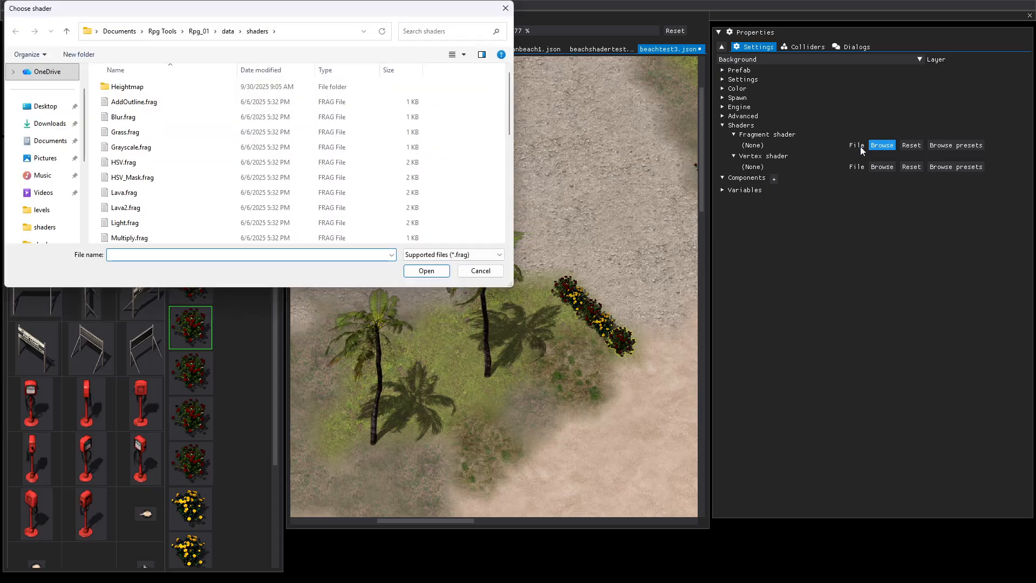
click(118, 132)
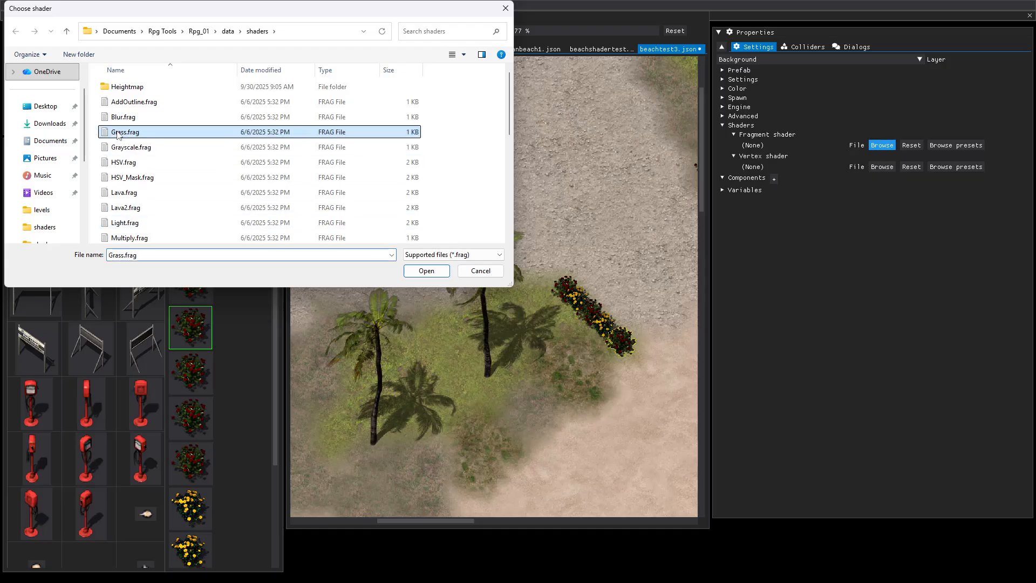
click(164, 33)
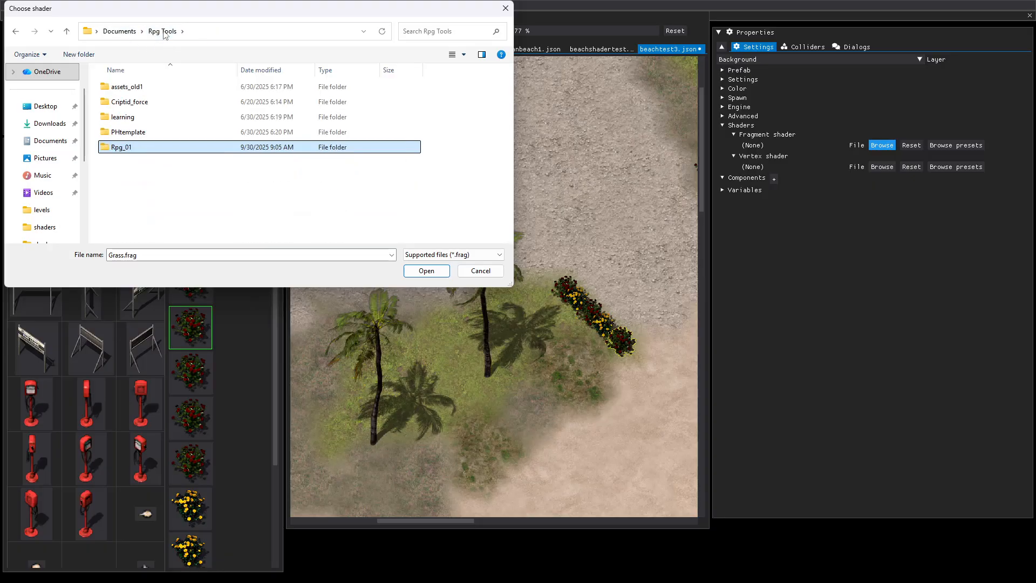
double_click(115, 104)
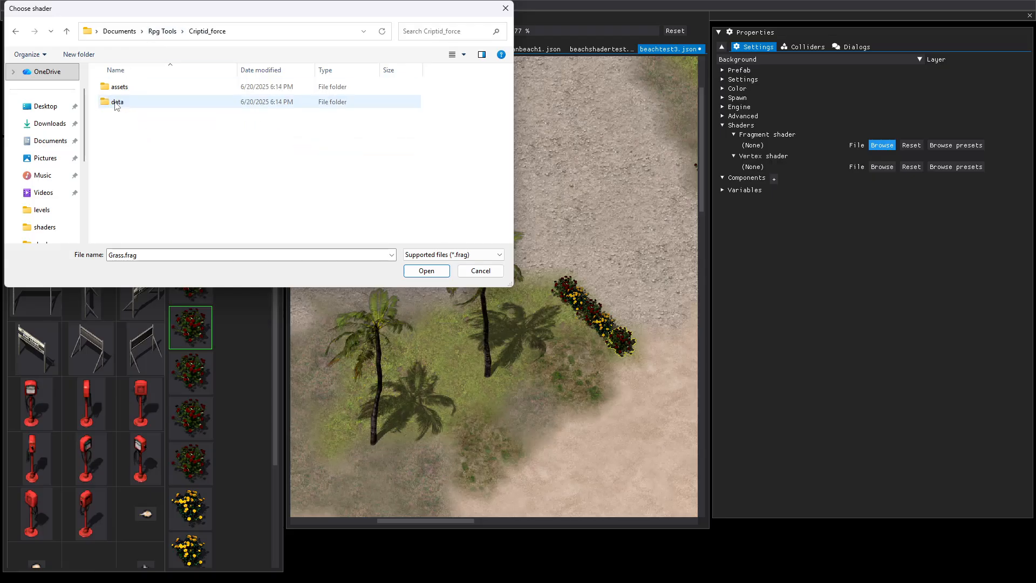
click(113, 103)
double_click(112, 103)
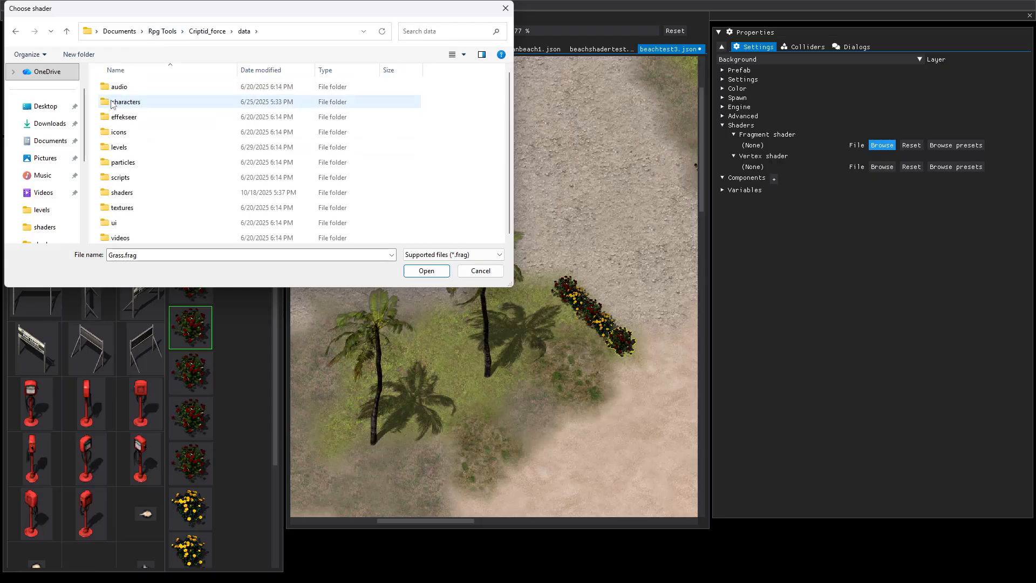
double_click(115, 193)
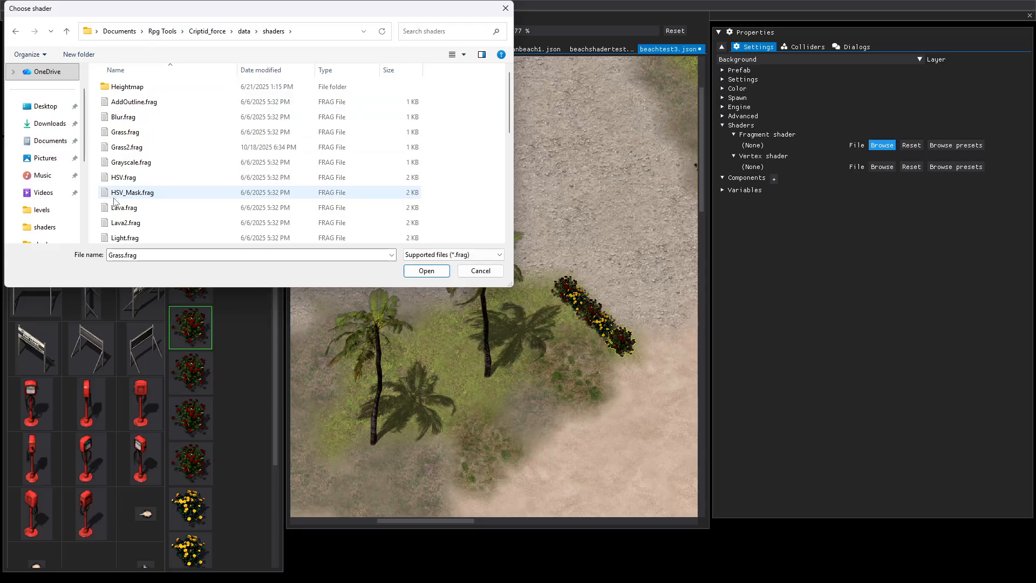
click(115, 133)
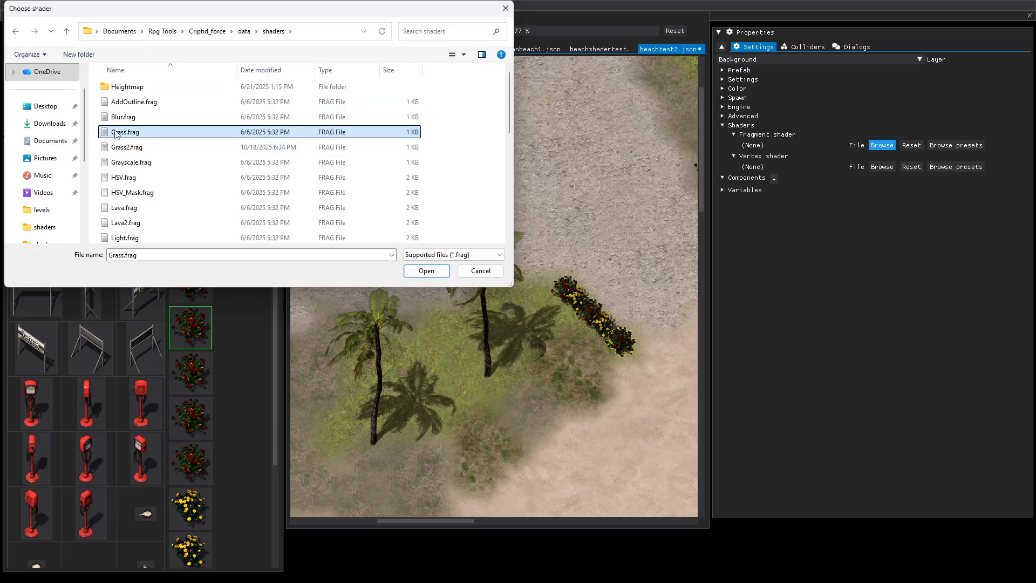
click(430, 272)
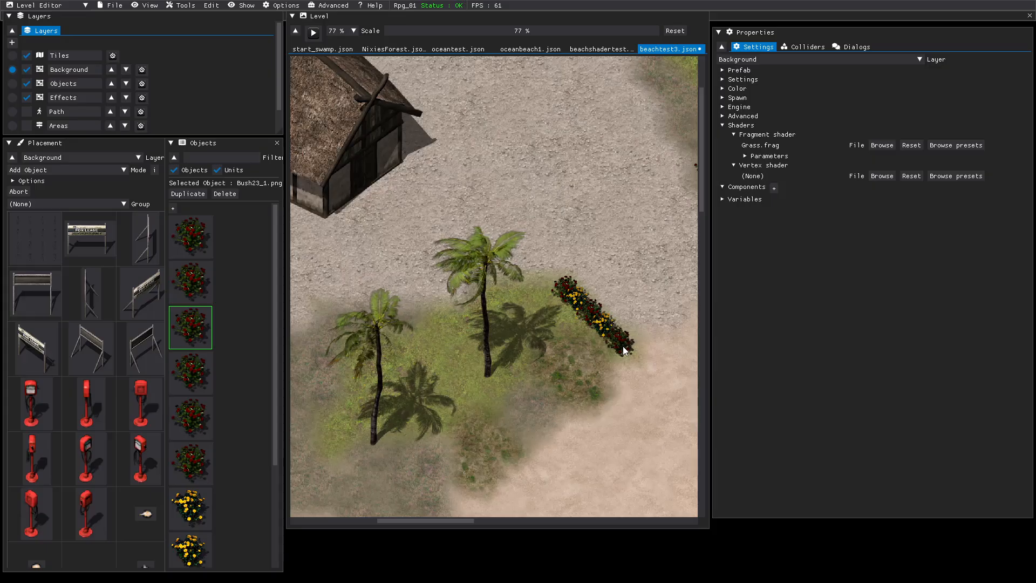
Give the yellow-flowered bush near the upper end of the row the Criptid_force project's Grass2.frag fragment shader.
click(580, 304)
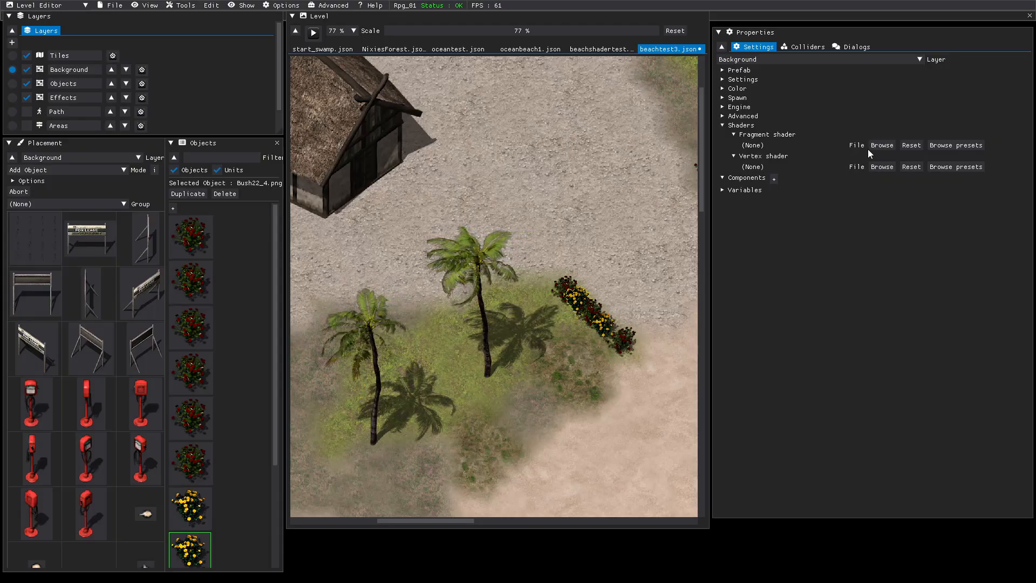
click(885, 148)
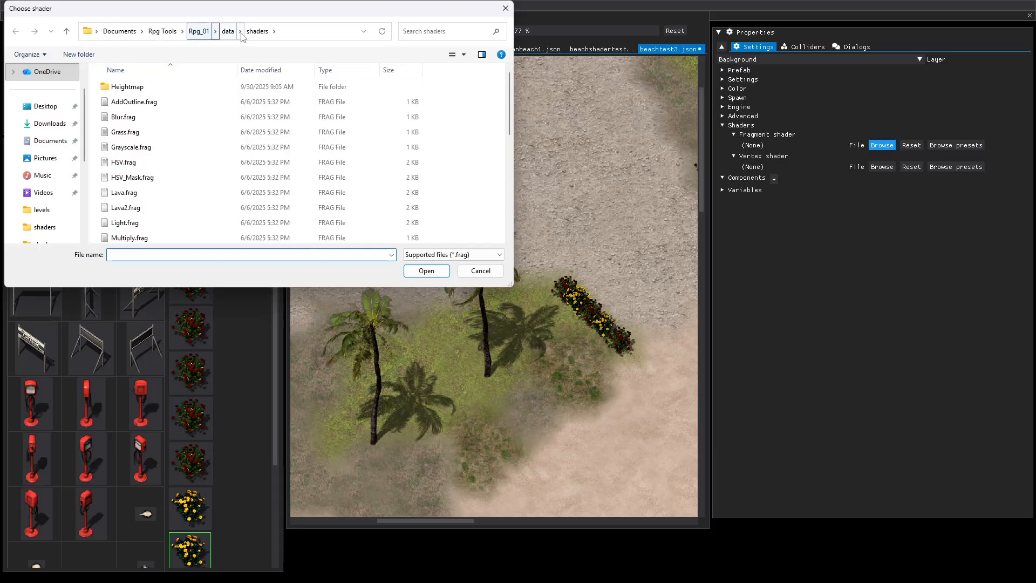
click(169, 33)
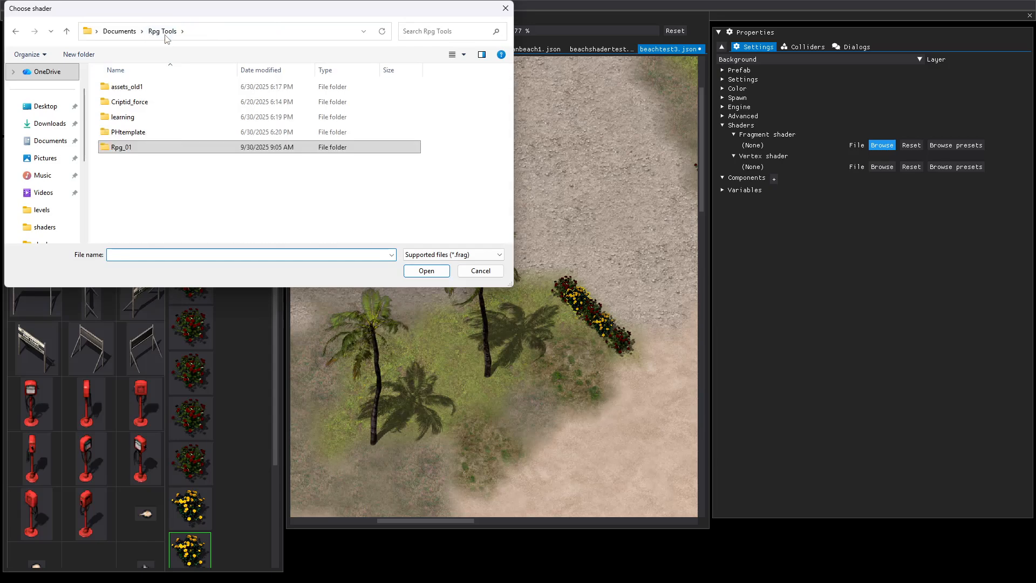
click(112, 103)
double_click(113, 102)
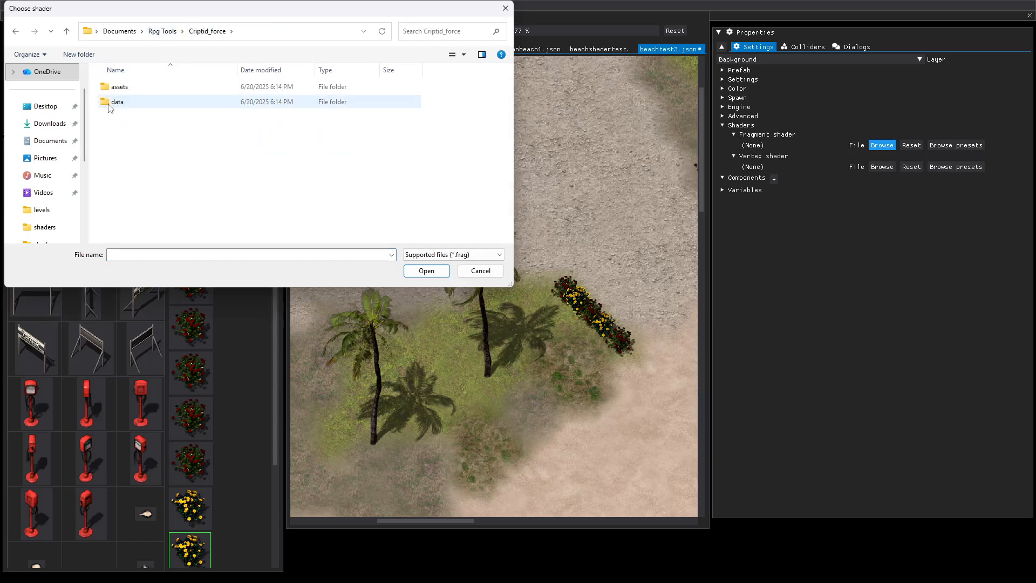
double_click(113, 102)
click(119, 194)
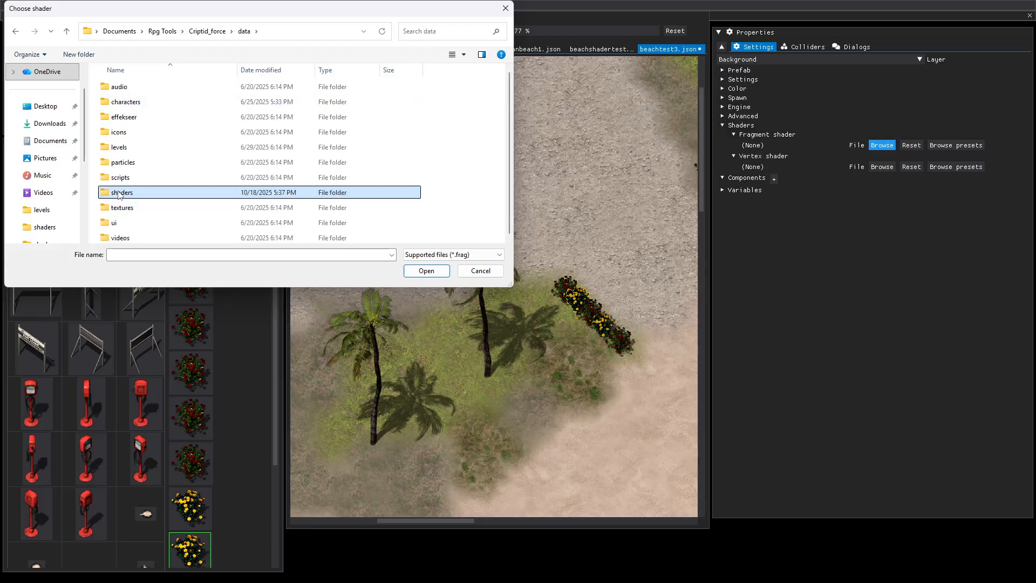
double_click(119, 195)
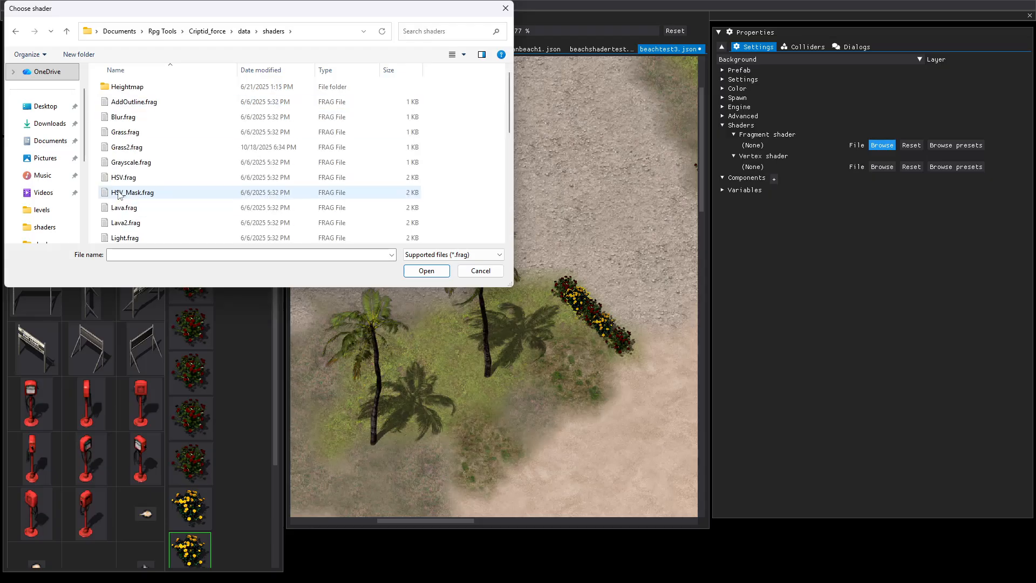
click(121, 148)
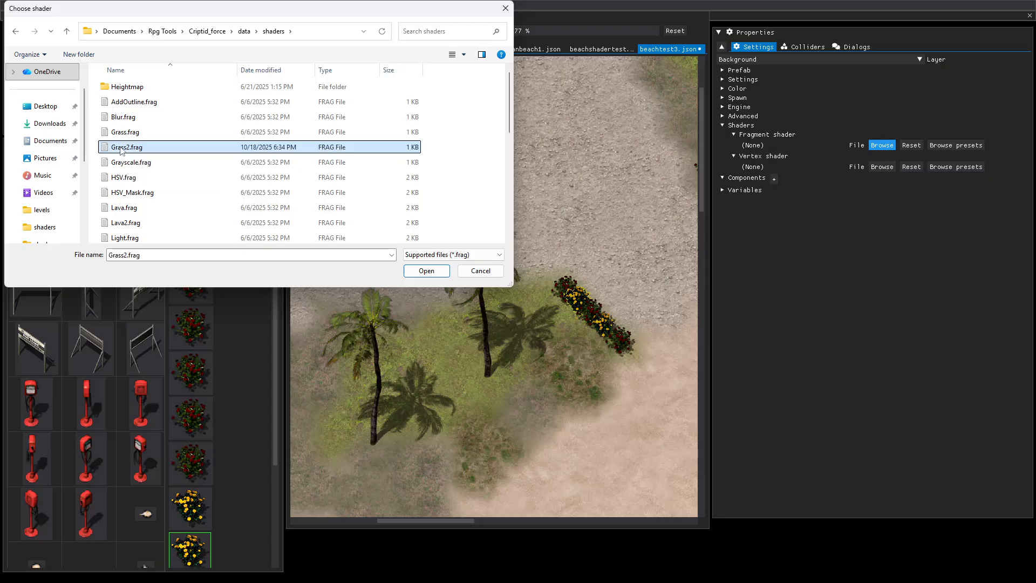
click(425, 271)
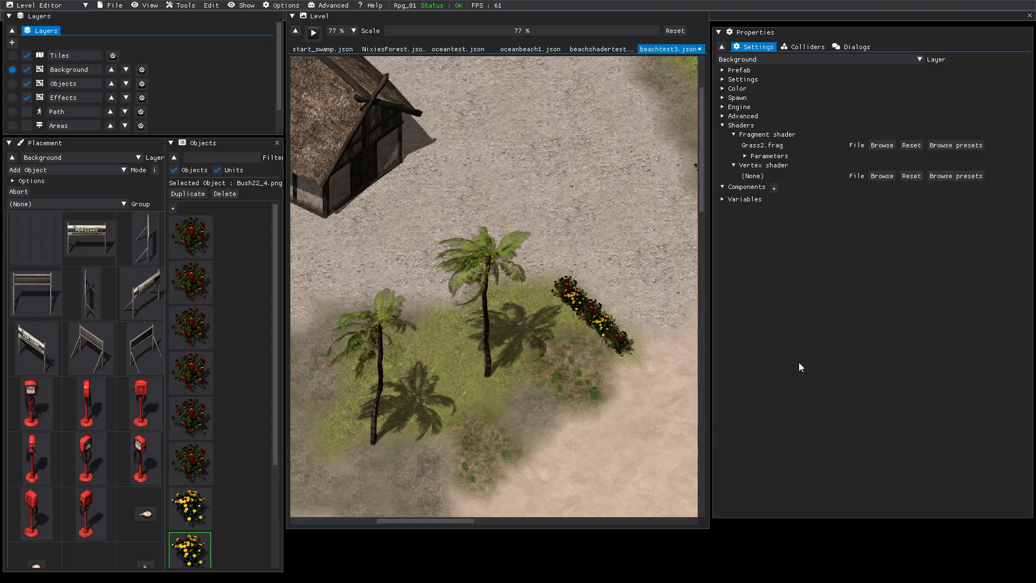
In File Explorer, open Grass2.frag from Criptid_force's data/shaders folder, examine its speed, bendFactor and strength values, and close it.
key(super+e)
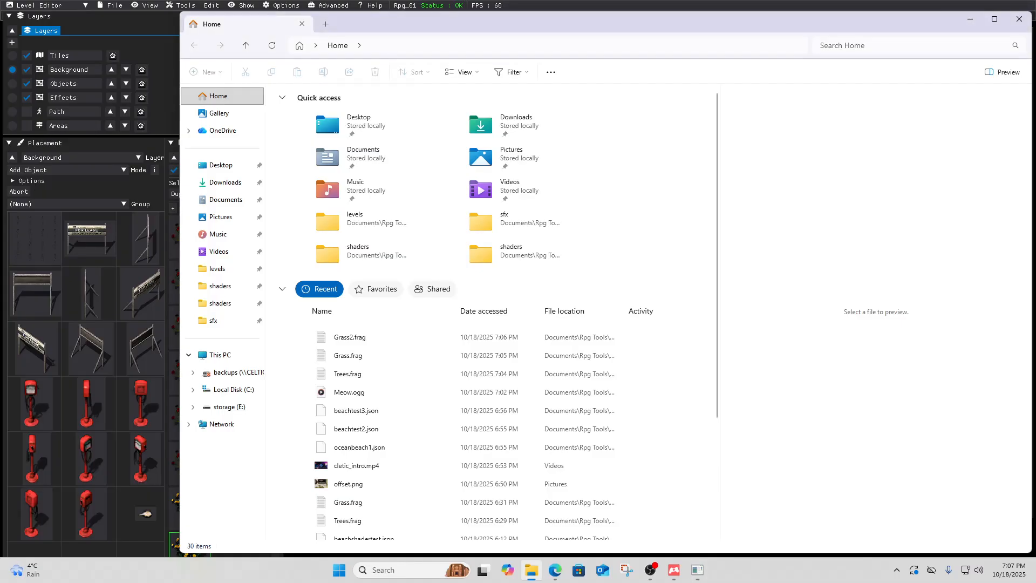
click(224, 200)
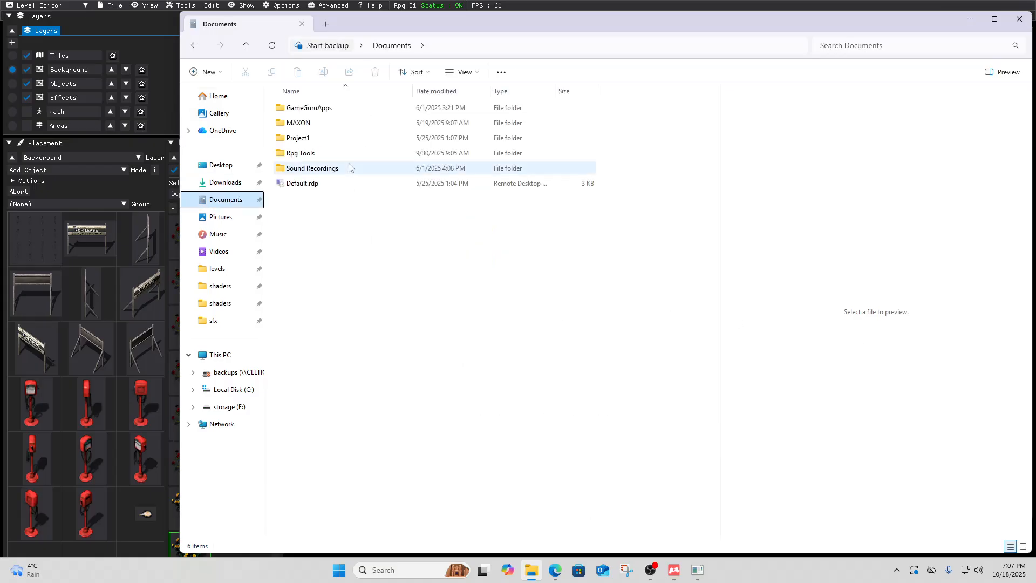
double_click(294, 123)
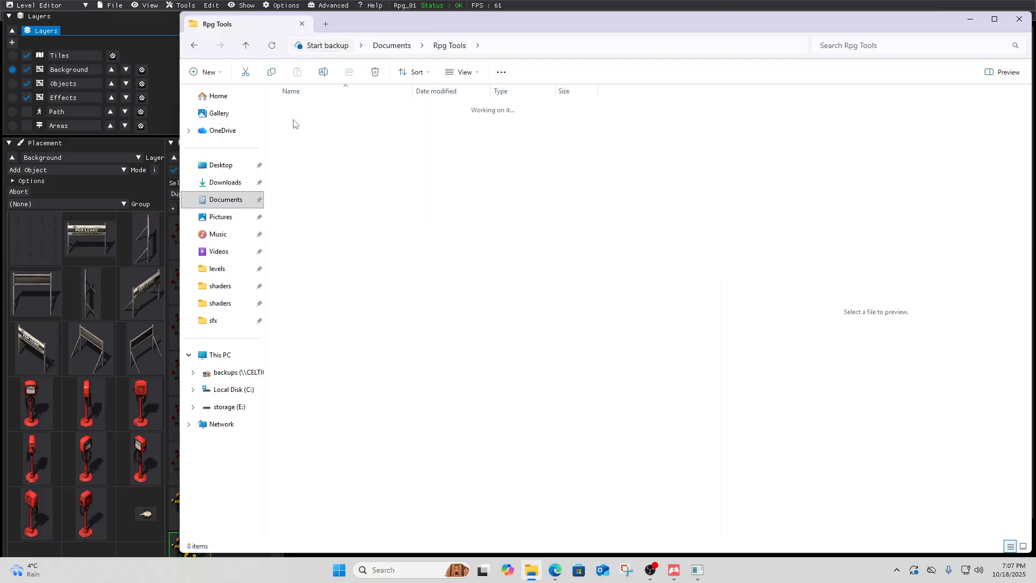
double_click(293, 125)
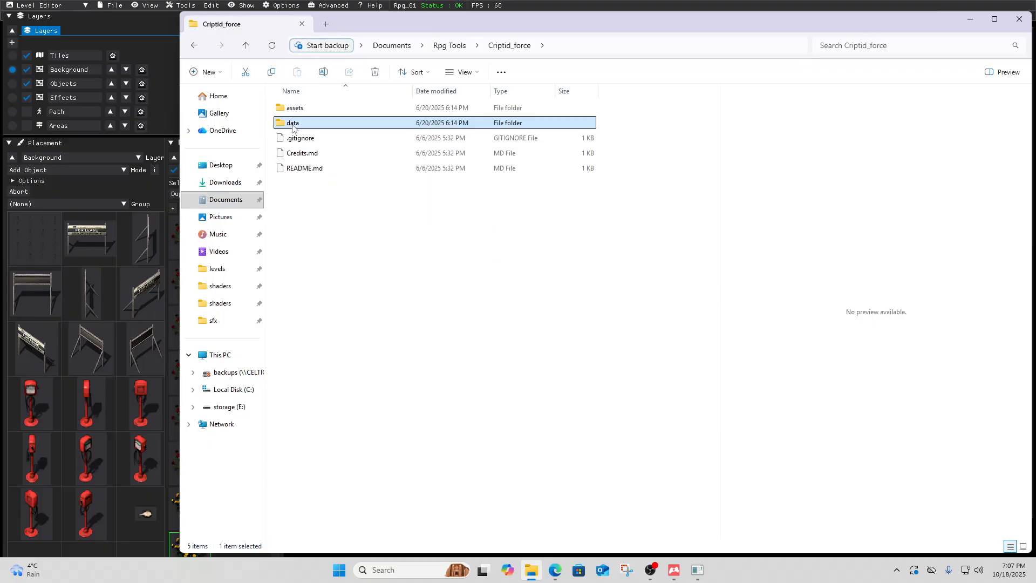
double_click(297, 216)
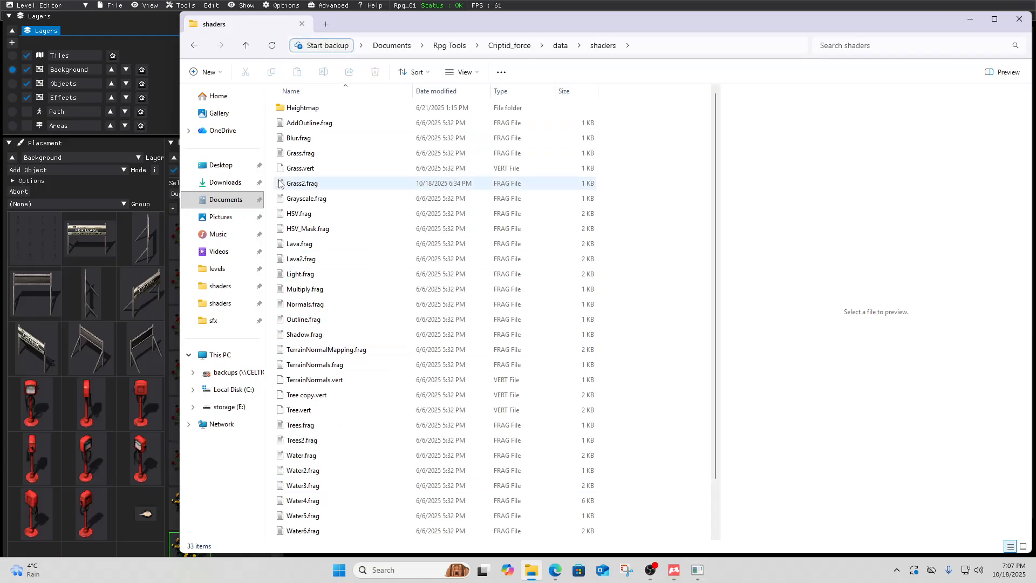
click(298, 185)
double_click(298, 185)
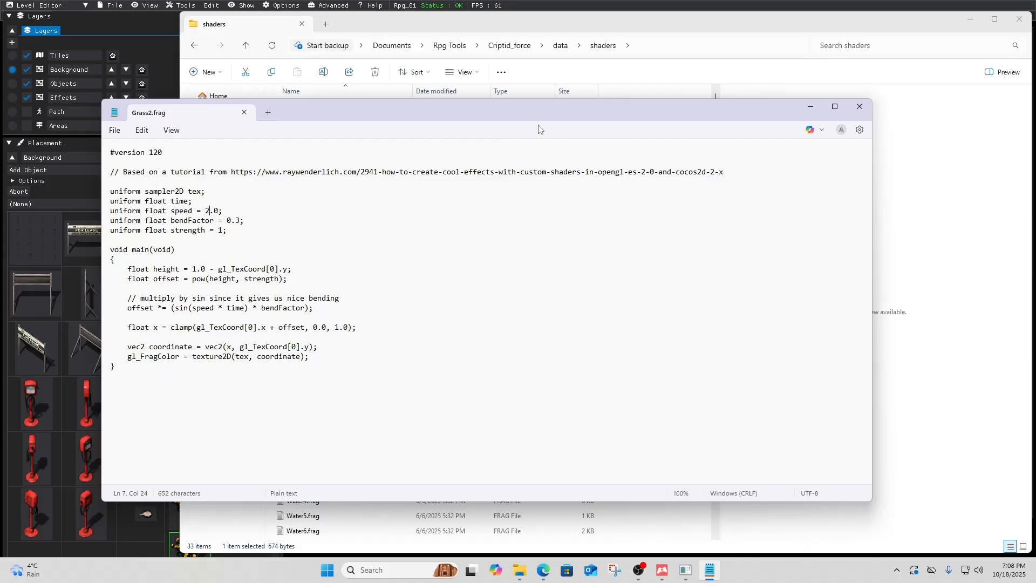
click(858, 107)
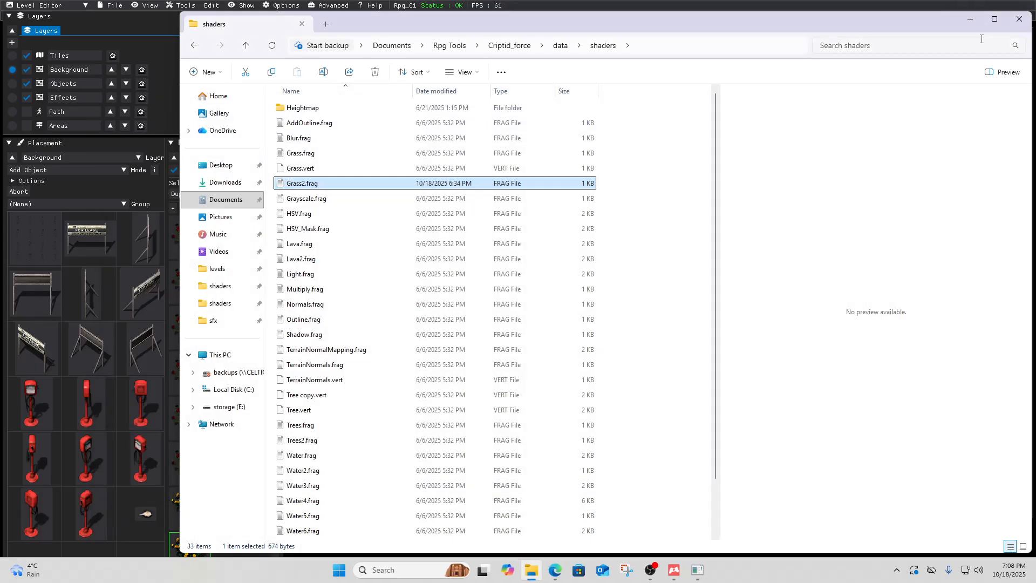
click(1019, 20)
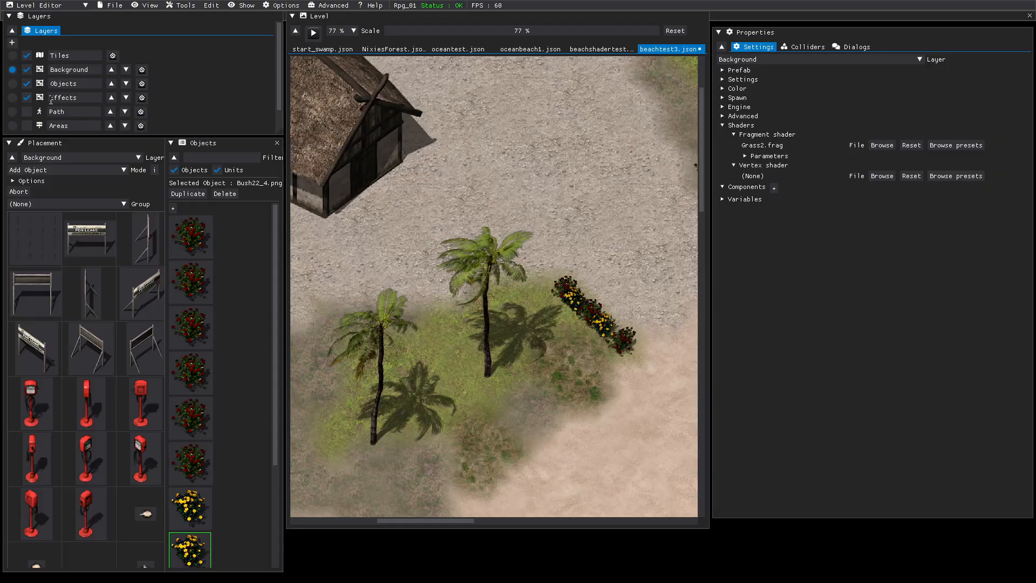
On the Areas layer, enable Repeat for Element 1 of the zoomin area's On Enter Logic.
click(12, 126)
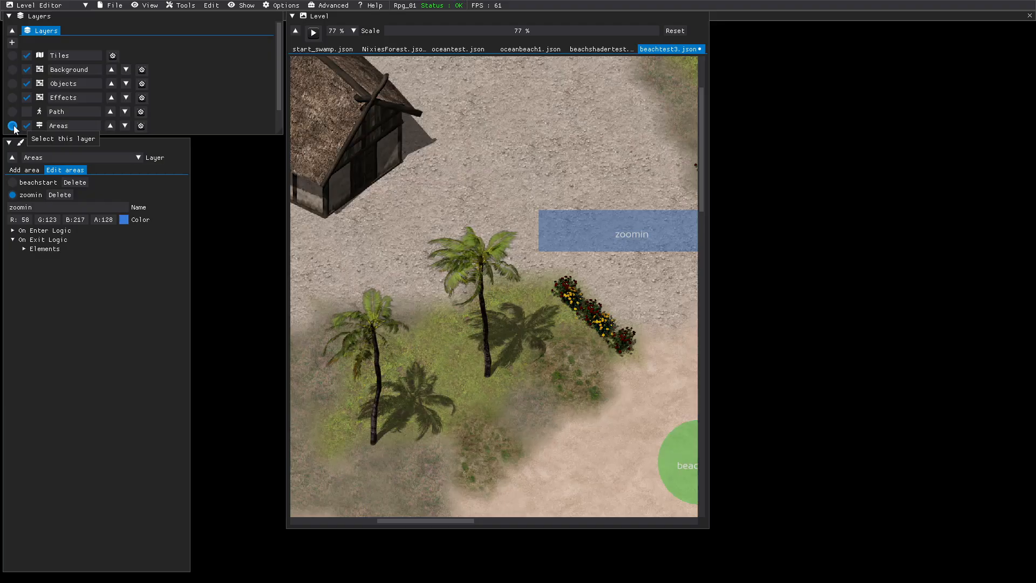
click(13, 231)
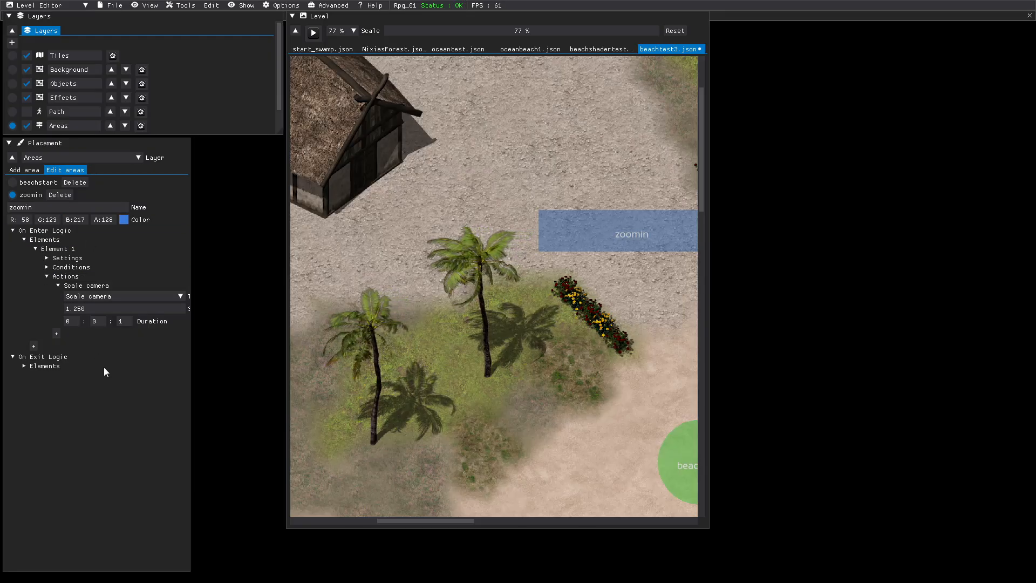
click(52, 258)
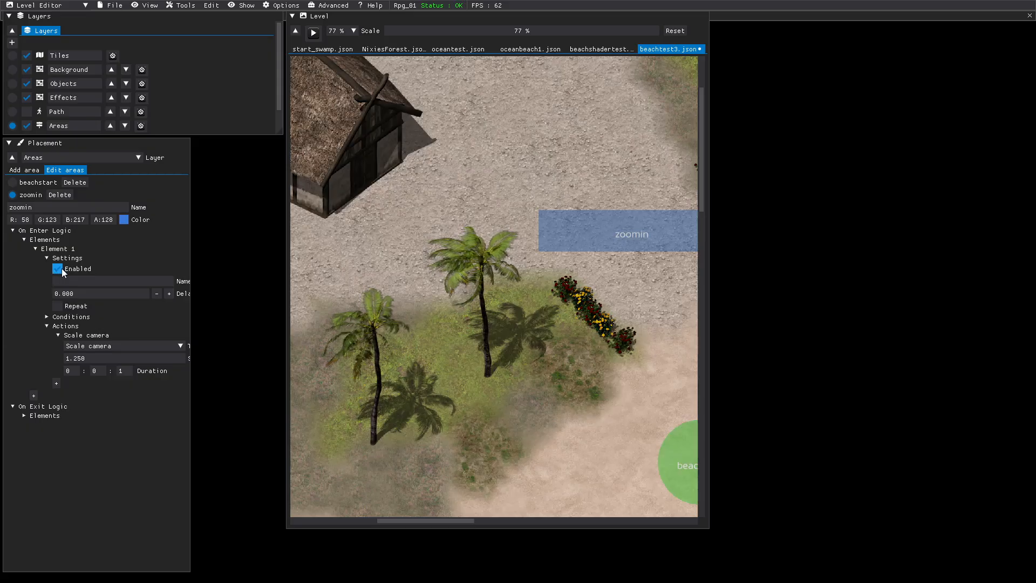
click(58, 306)
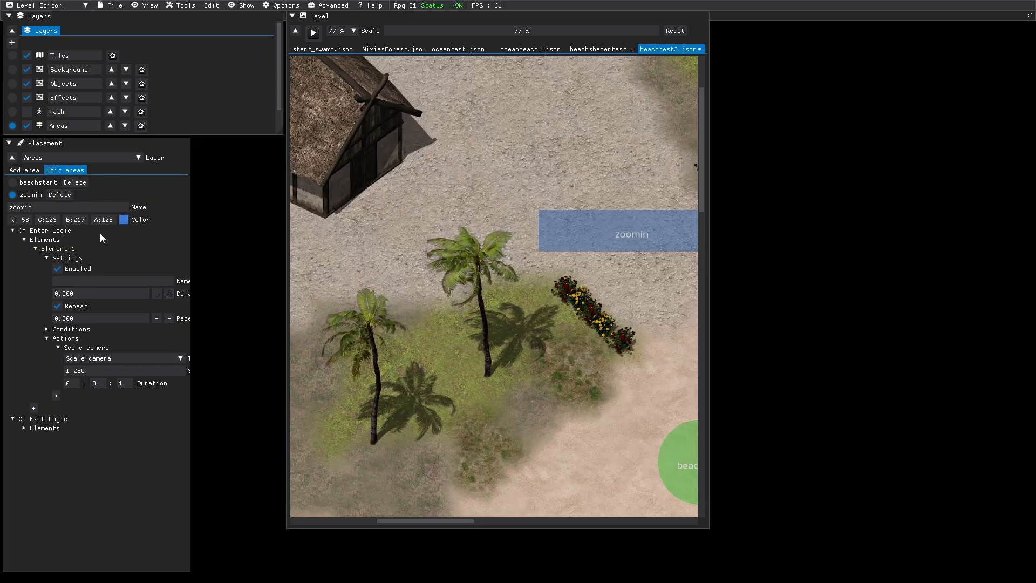
Save the beachtest3 level and start a play test of it.
click(108, 6)
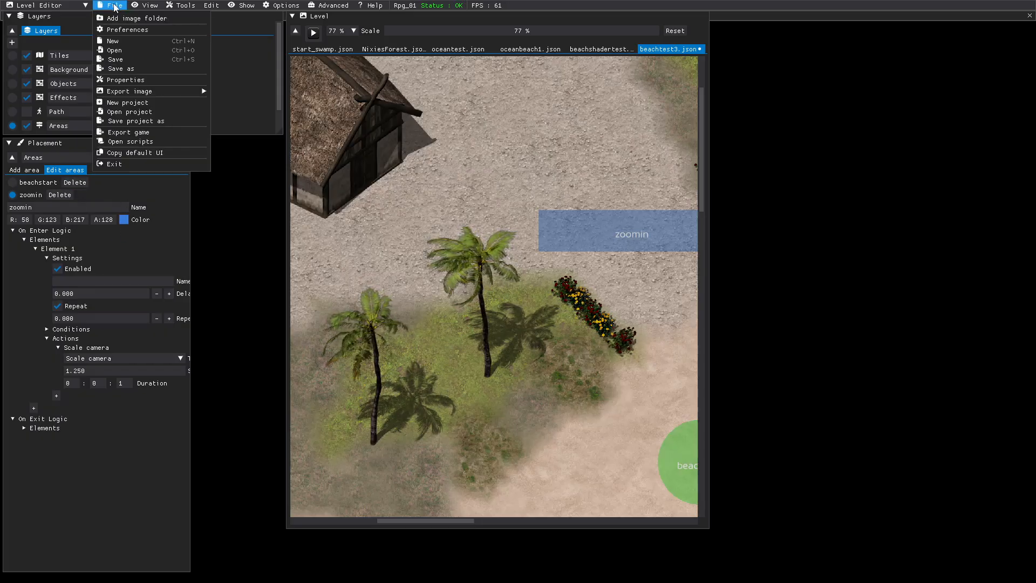
click(114, 60)
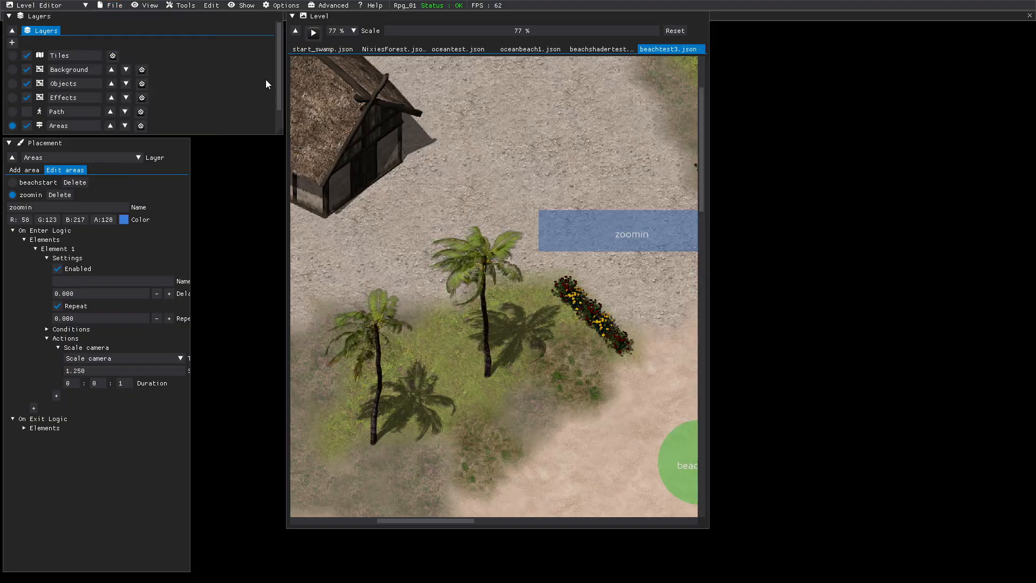
click(313, 34)
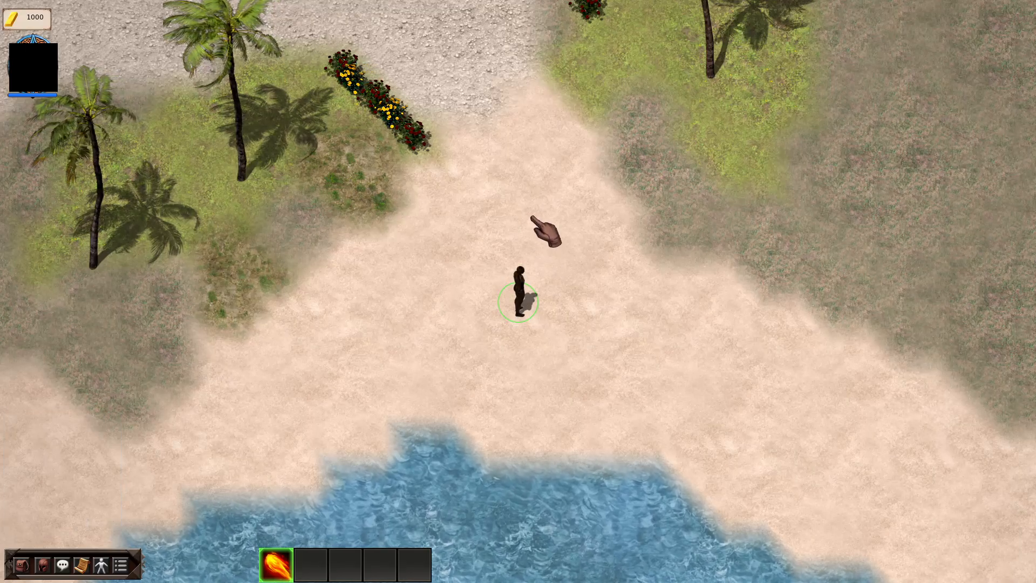
Walk the character from the beach between the flower rows into the village to test the camera zoom area.
click(508, 175)
click(453, 196)
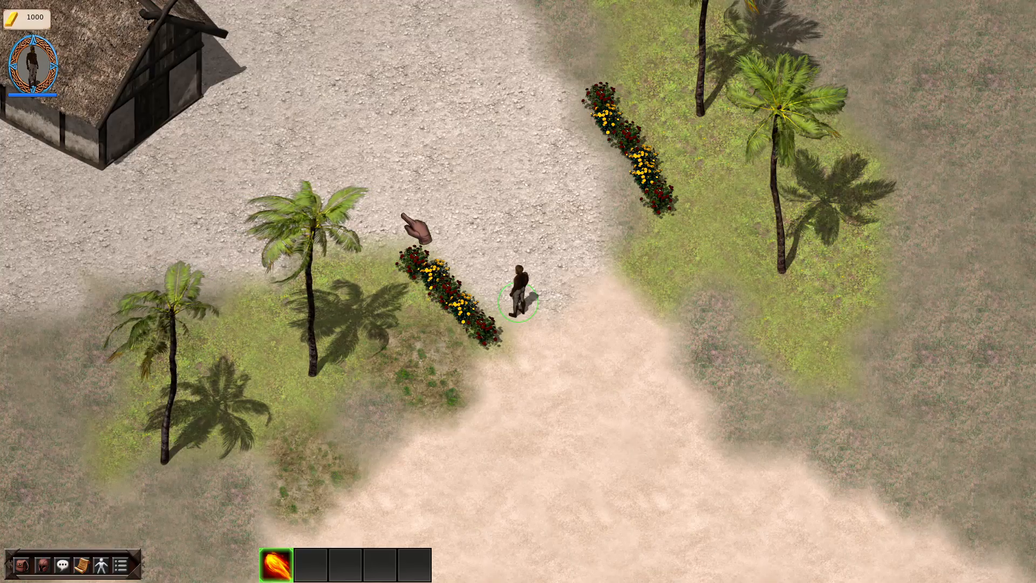
click(470, 218)
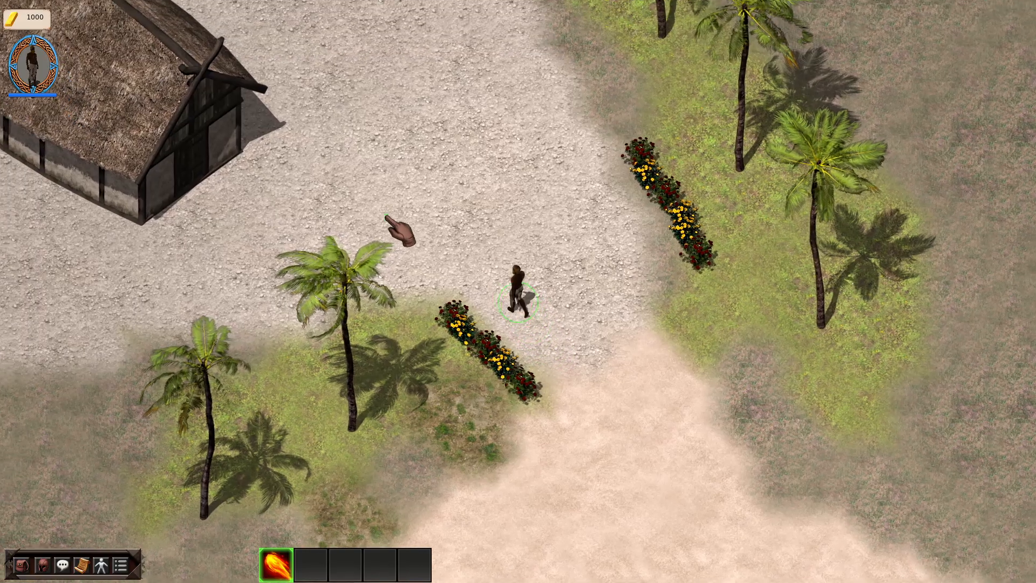
click(388, 223)
scroll(252, 290, up, 1)
scroll(243, 302, up, 2)
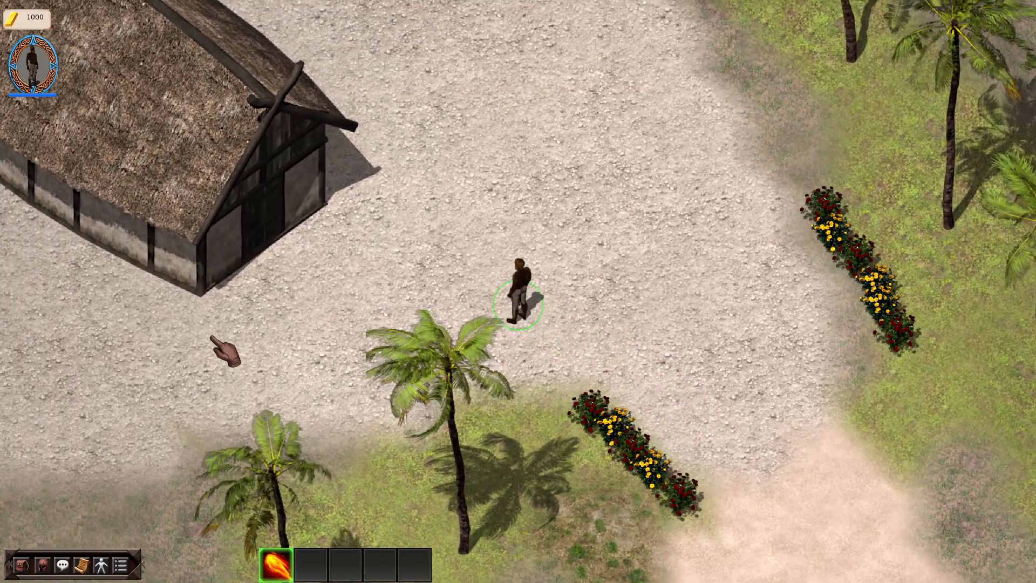
Walk the character past the front of the thatched building towards the cat.
click(192, 356)
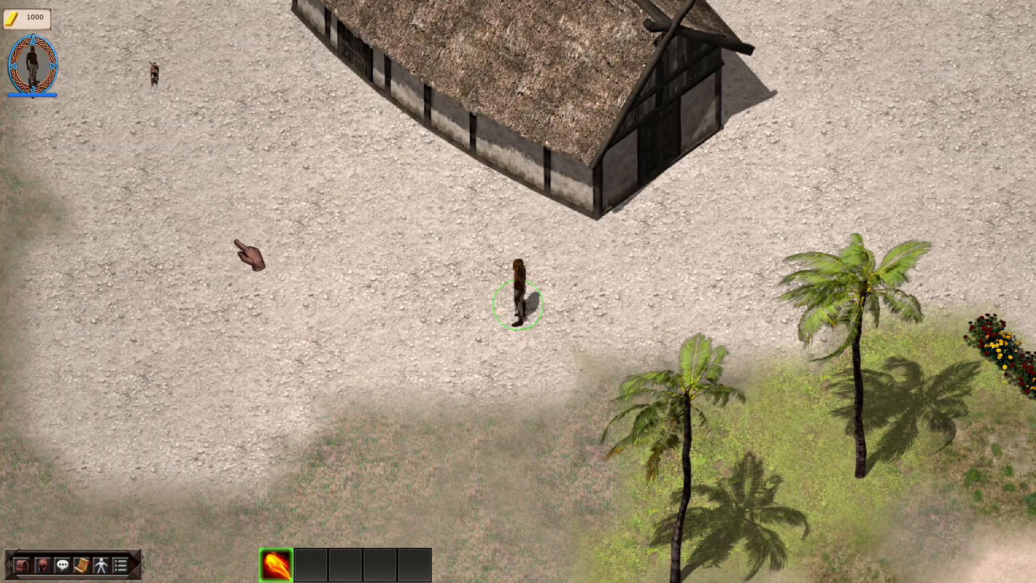
click(330, 266)
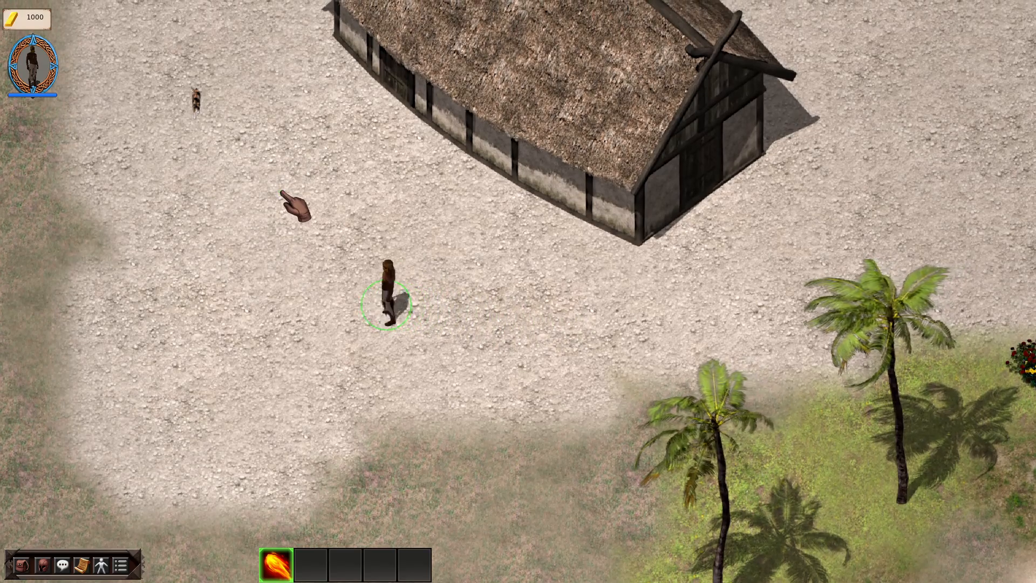
click(277, 191)
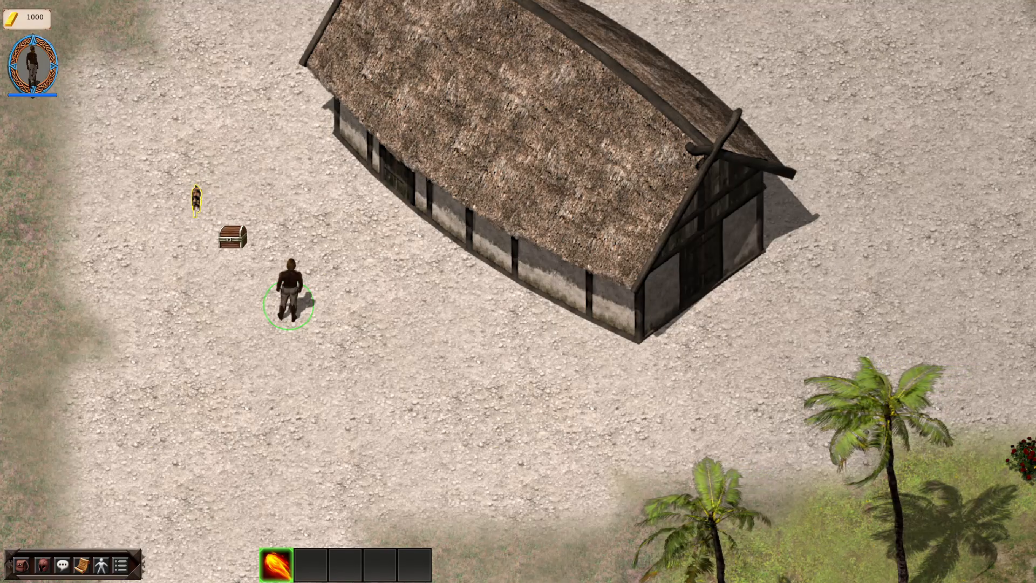
click(291, 210)
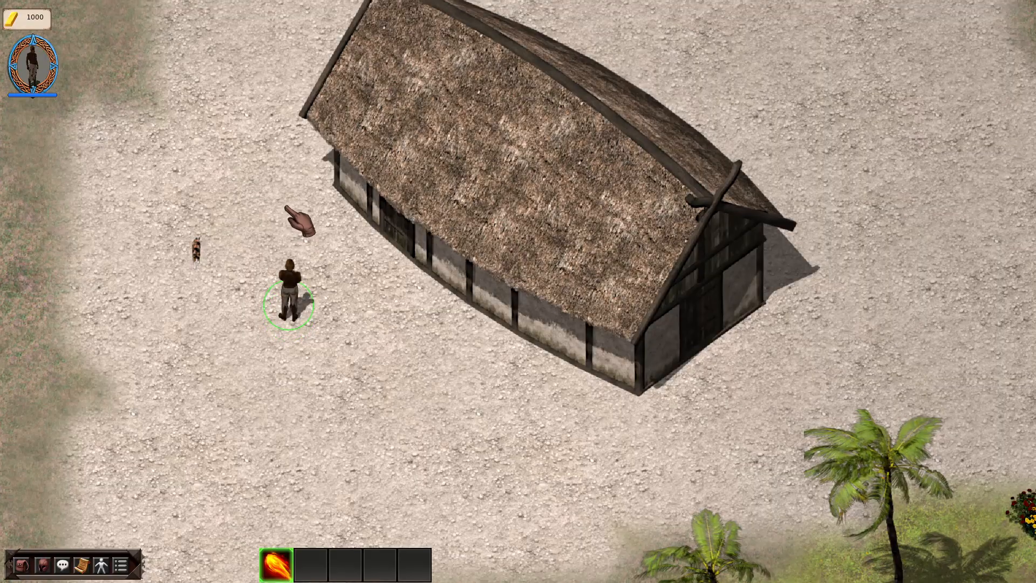
key(a)
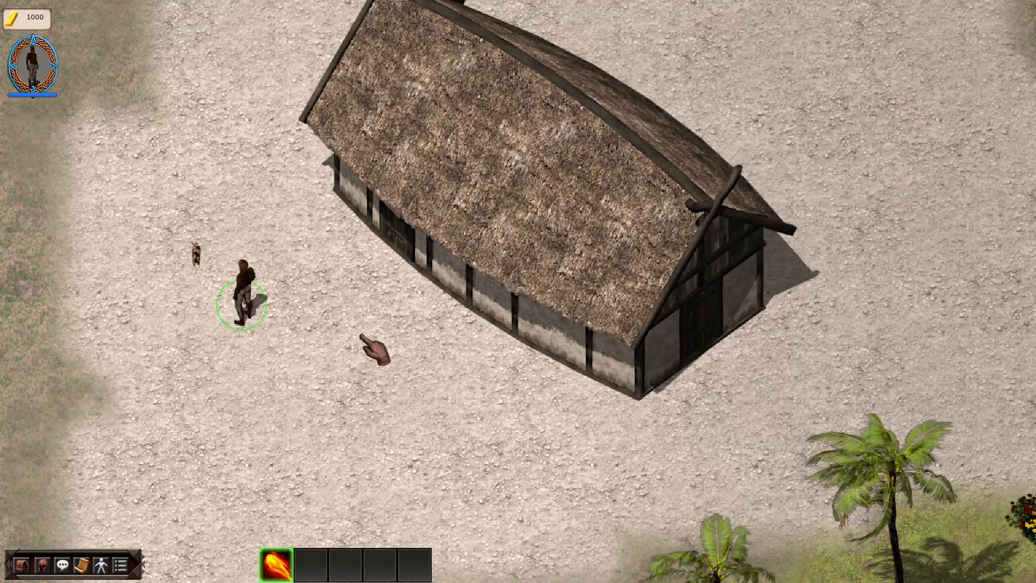
Walk the character to the thatched building's near corner and back and forth behind it to check the draw order, and end the play test.
click(342, 349)
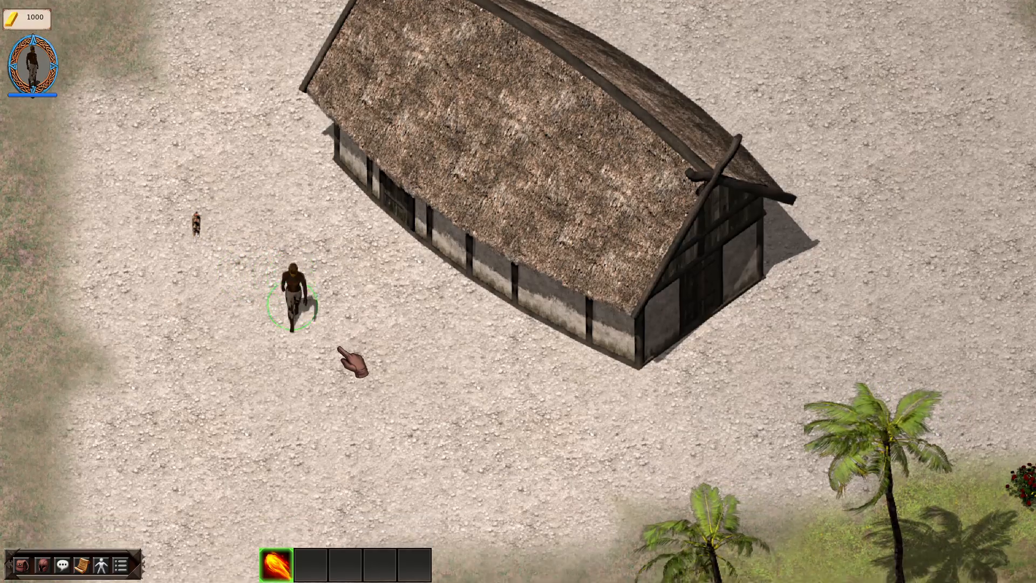
key(d)
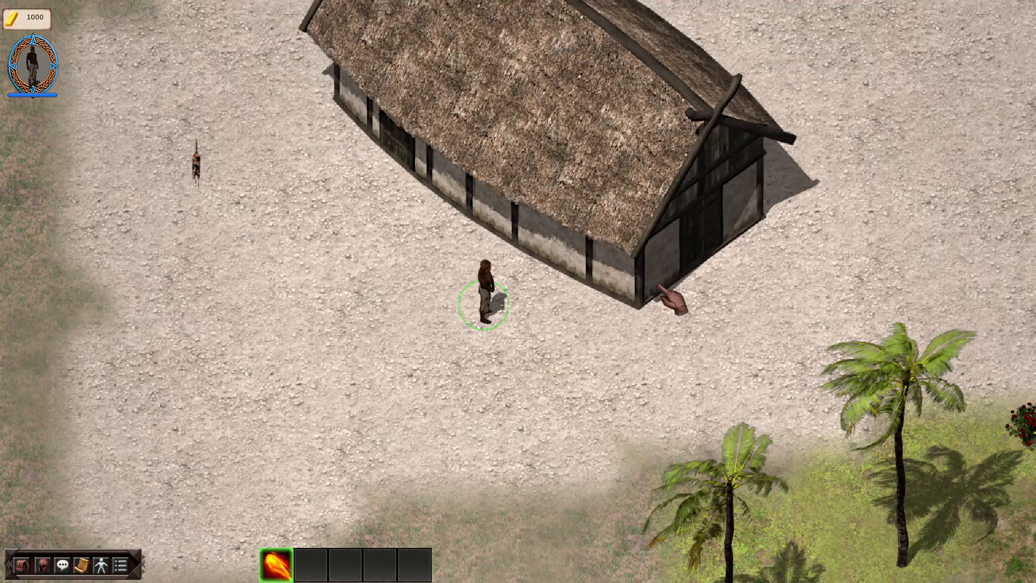
click(694, 316)
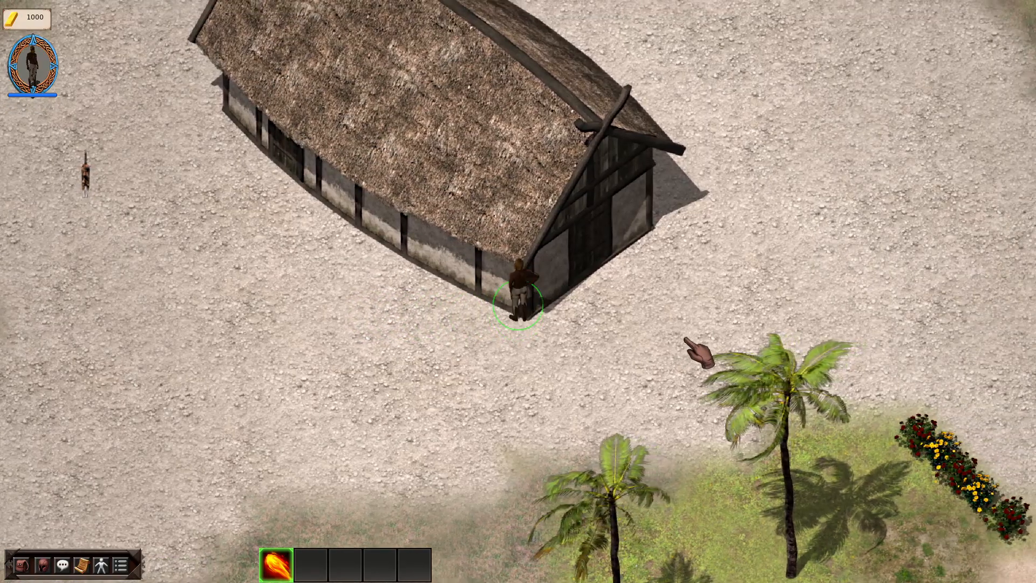
key(Up)
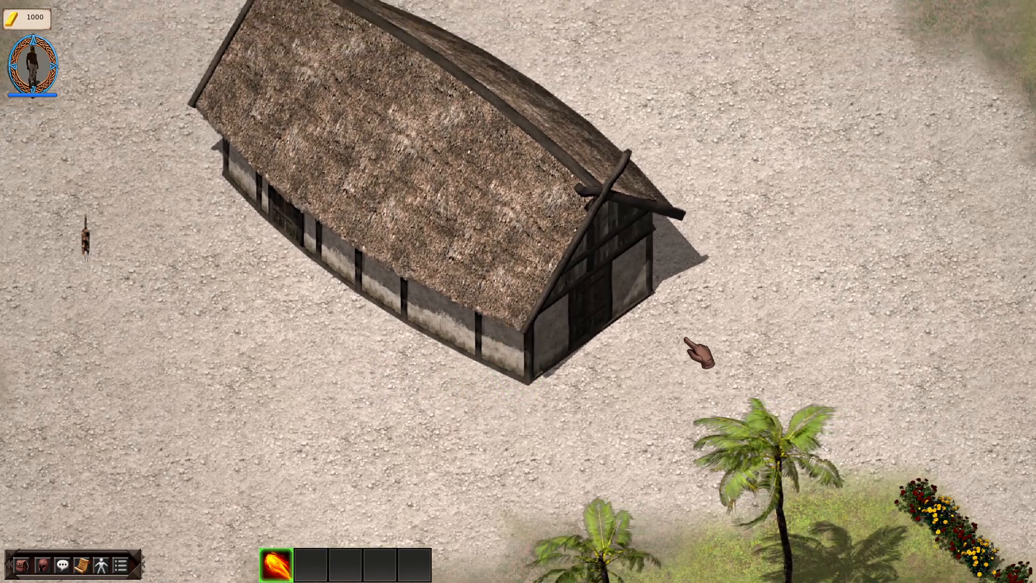
key(Down)
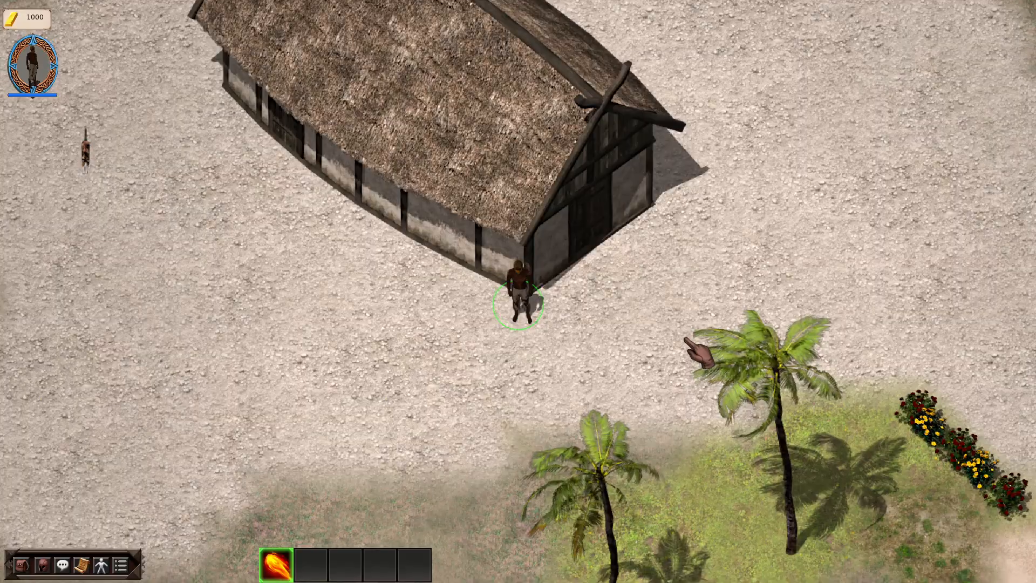
key(Up)
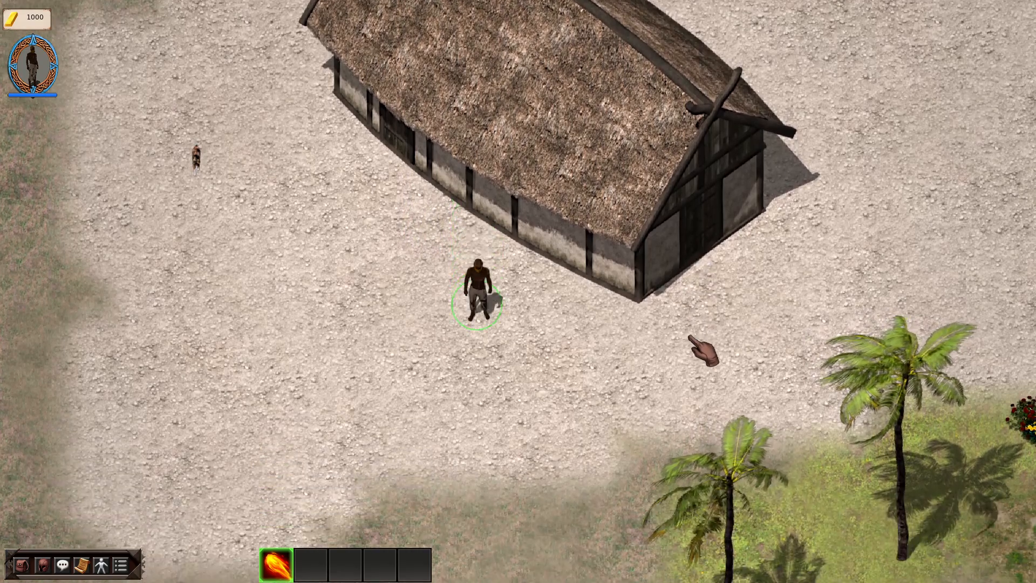
key(Escape)
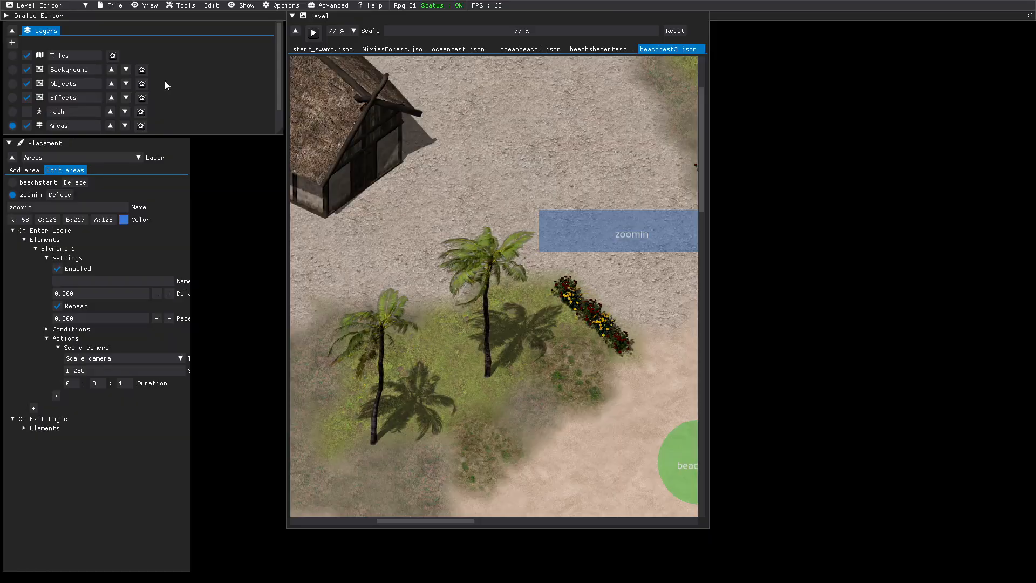
On the Objects layer, set the thatched building's advanced Sort Offset to 500 and save the level.
click(13, 84)
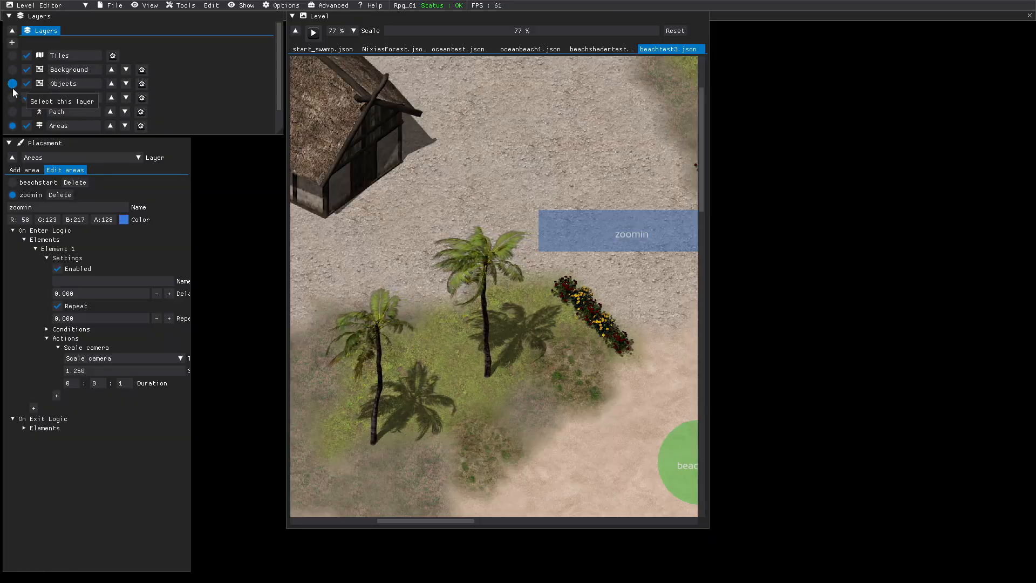
click(334, 132)
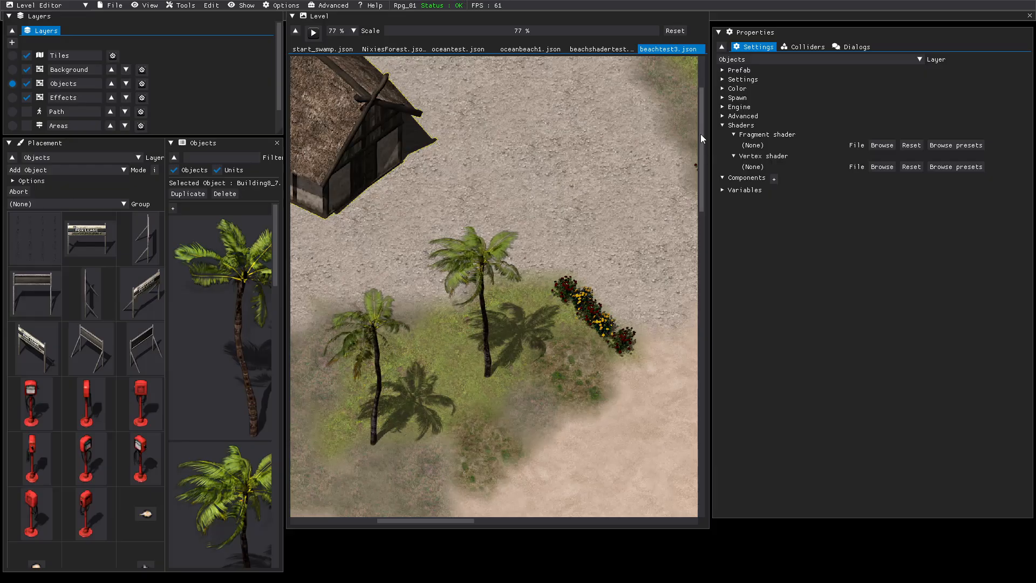
click(724, 117)
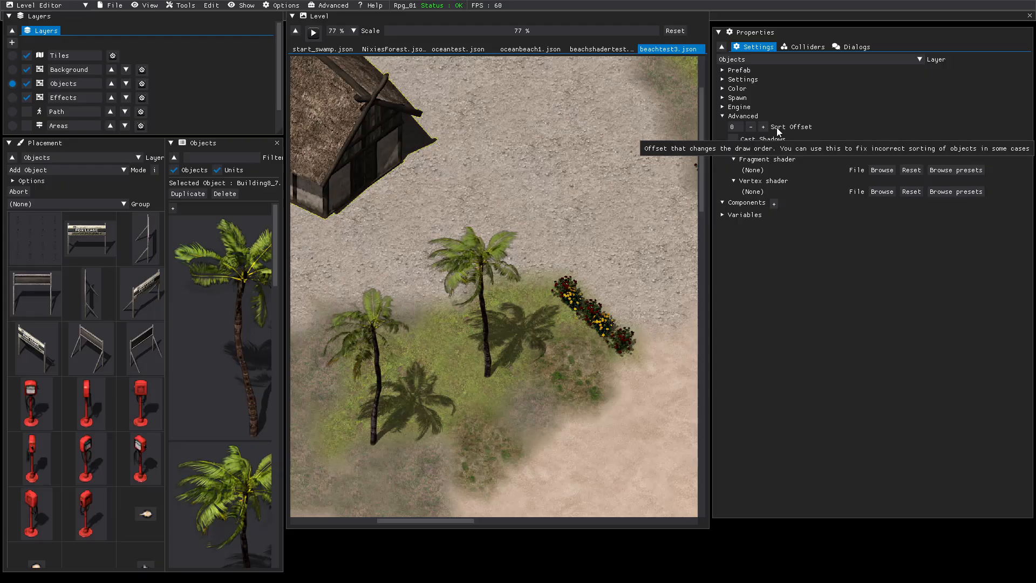
click(738, 127)
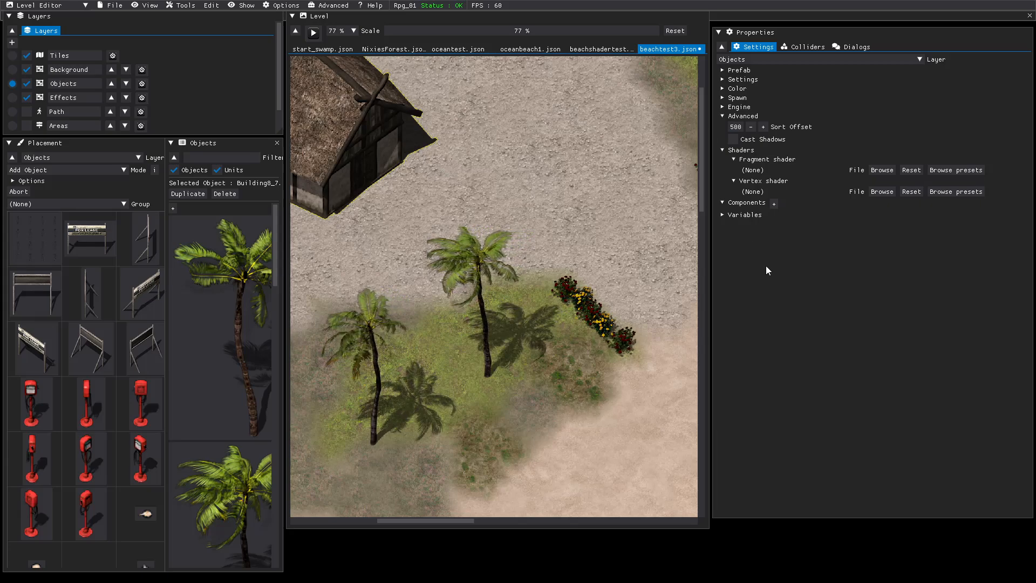
click(113, 4)
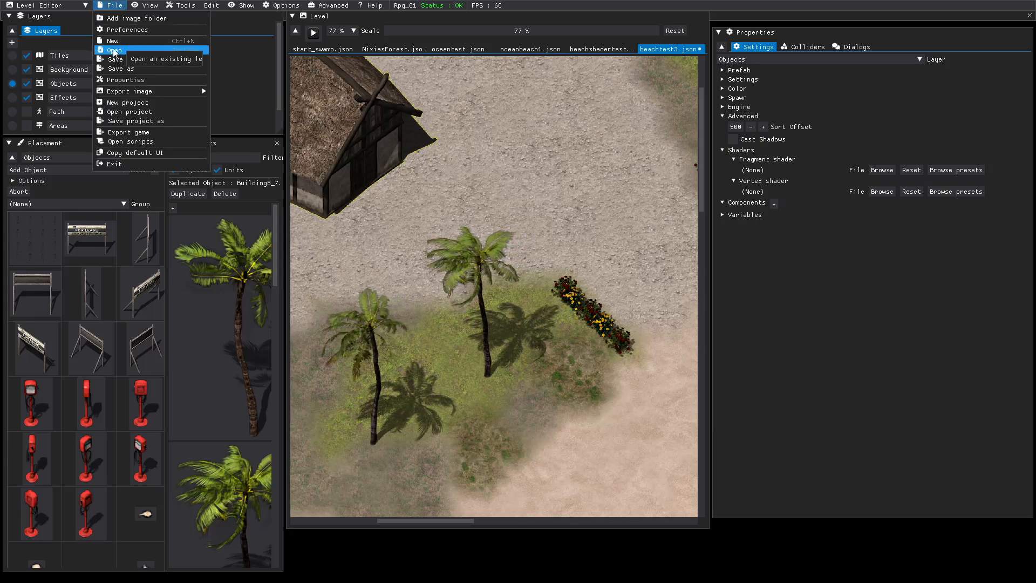
click(178, 65)
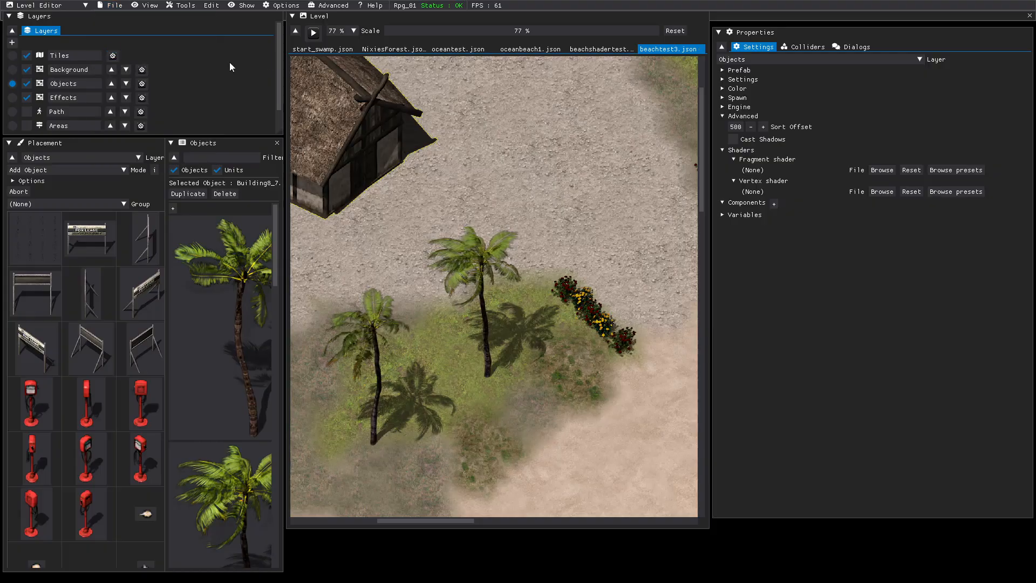
Play-test the level, walking the character up to the thatched building's long wall to check the draw order, and end the test.
click(313, 33)
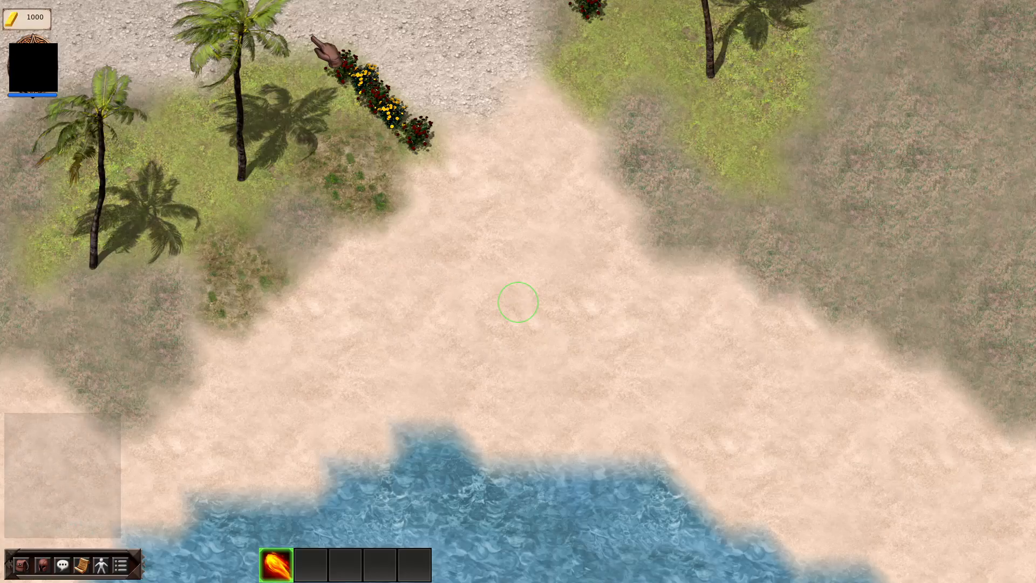
click(504, 178)
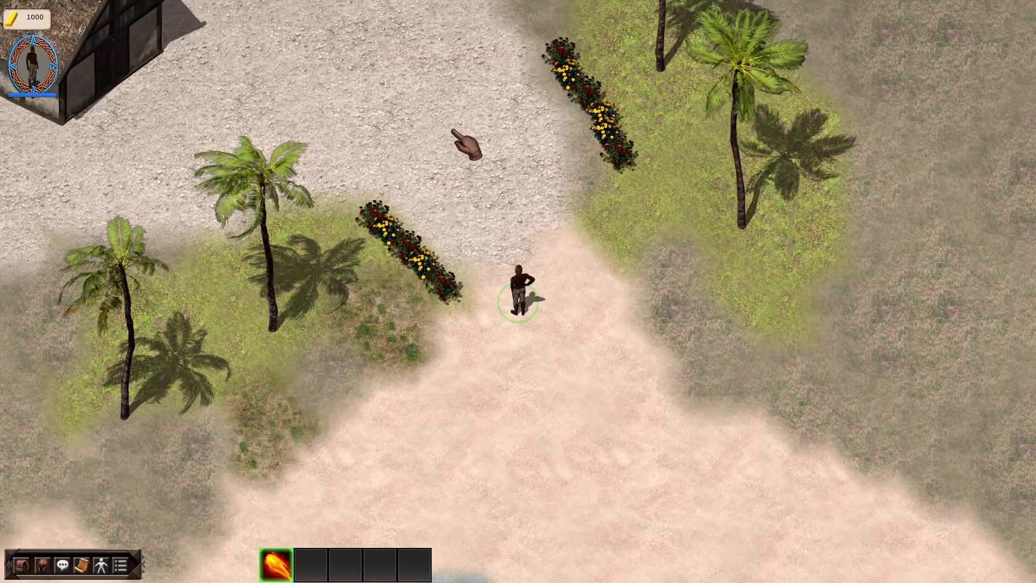
click(481, 118)
scroll(285, 159, up, 3)
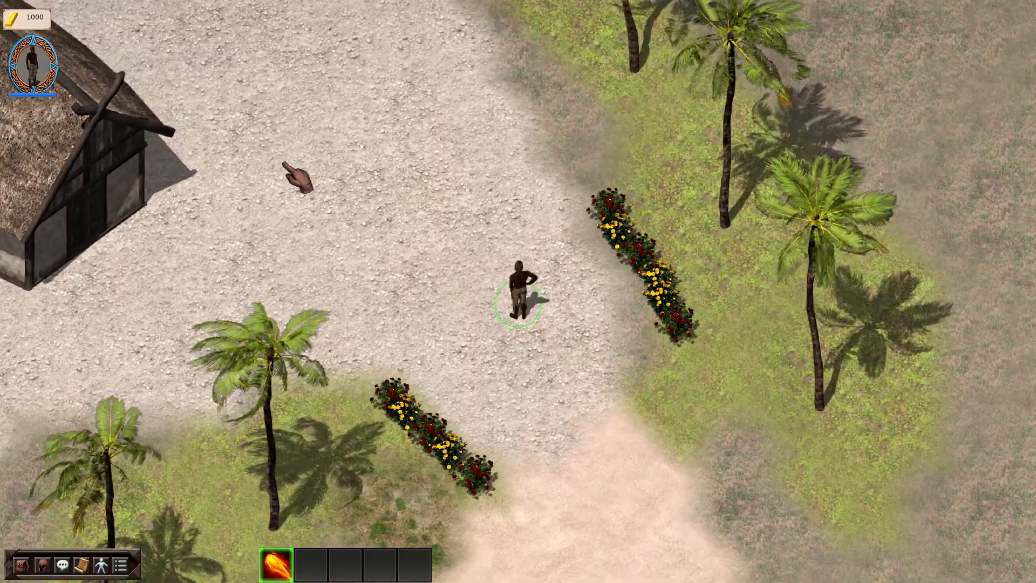
click(225, 204)
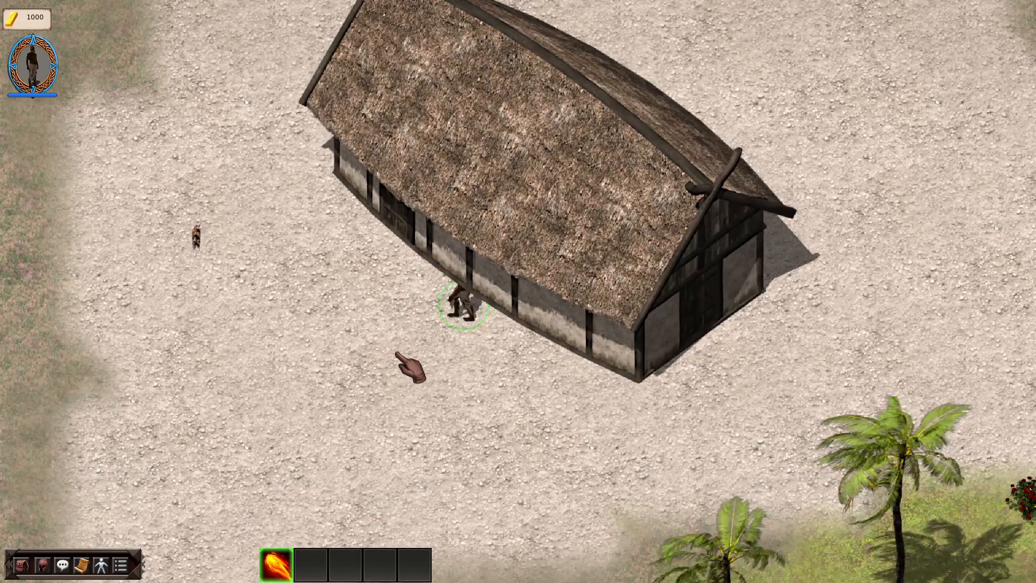
key(Escape)
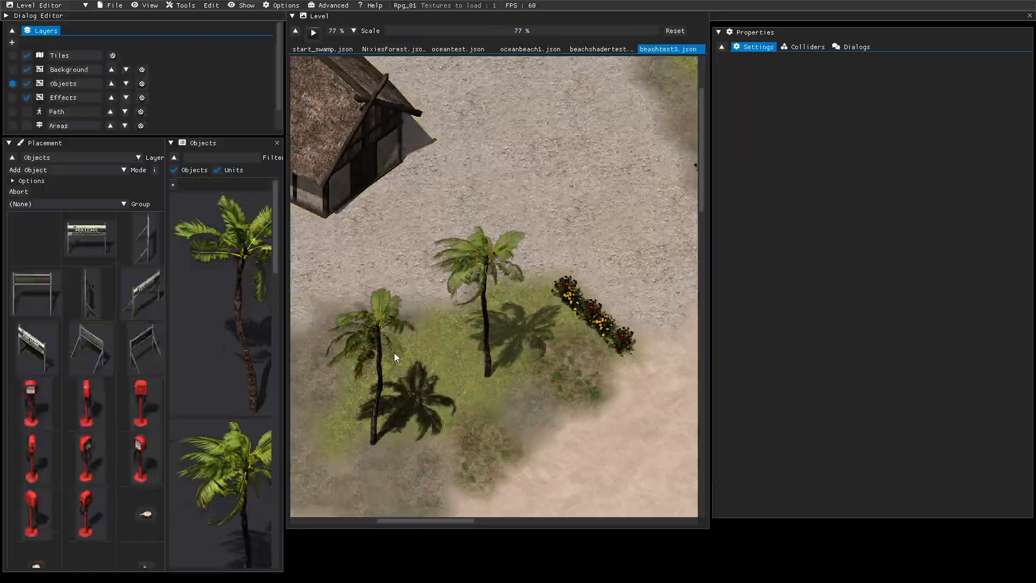
Set the thatched building's Sort Offset to -500.
click(353, 103)
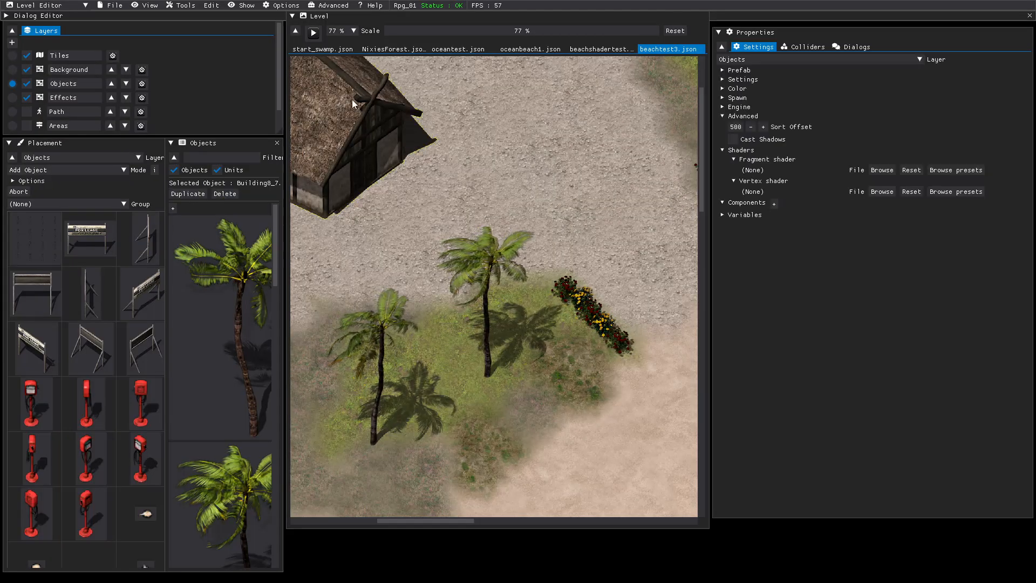
double_click(736, 127)
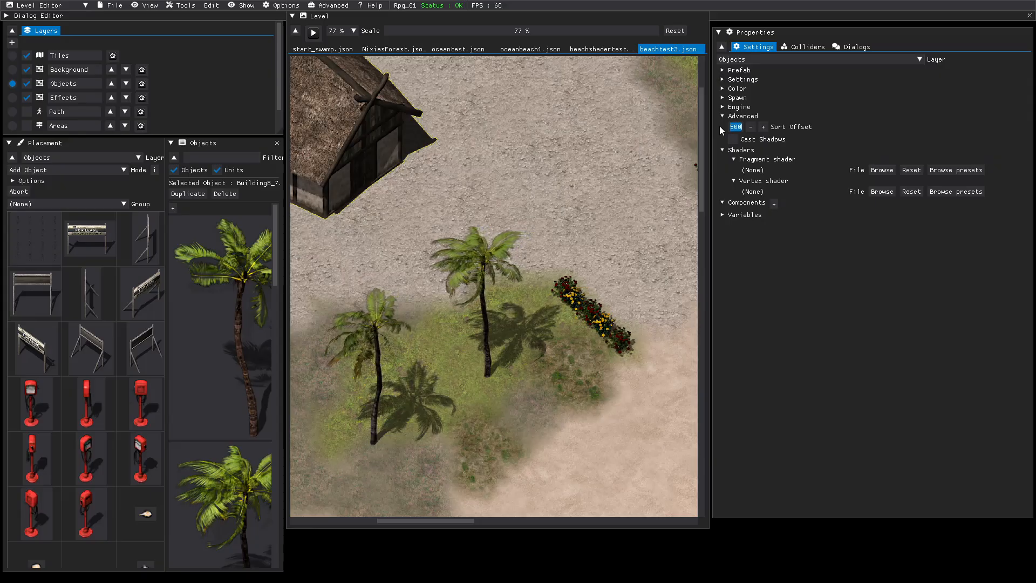
text(-5)
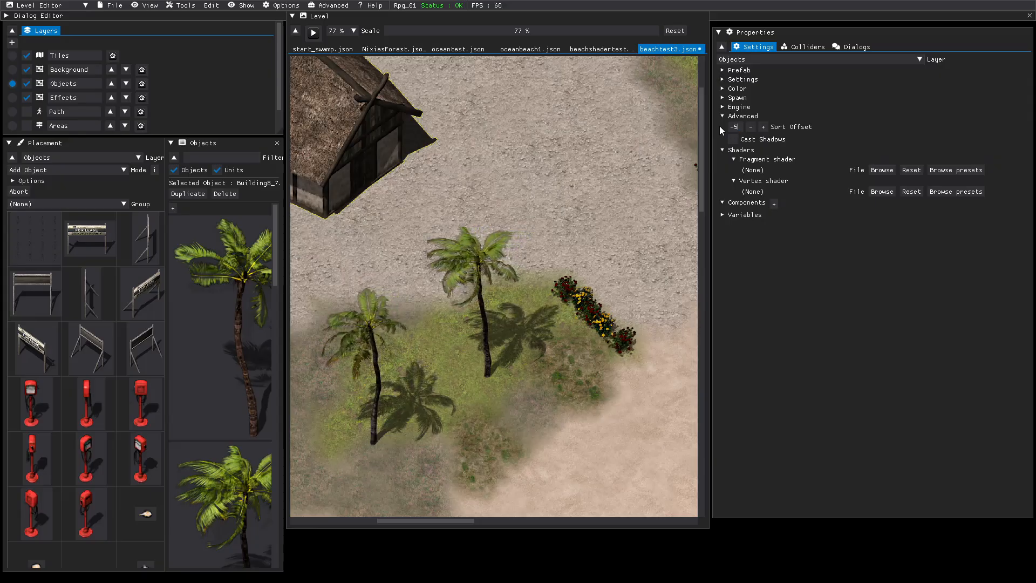
click(794, 255)
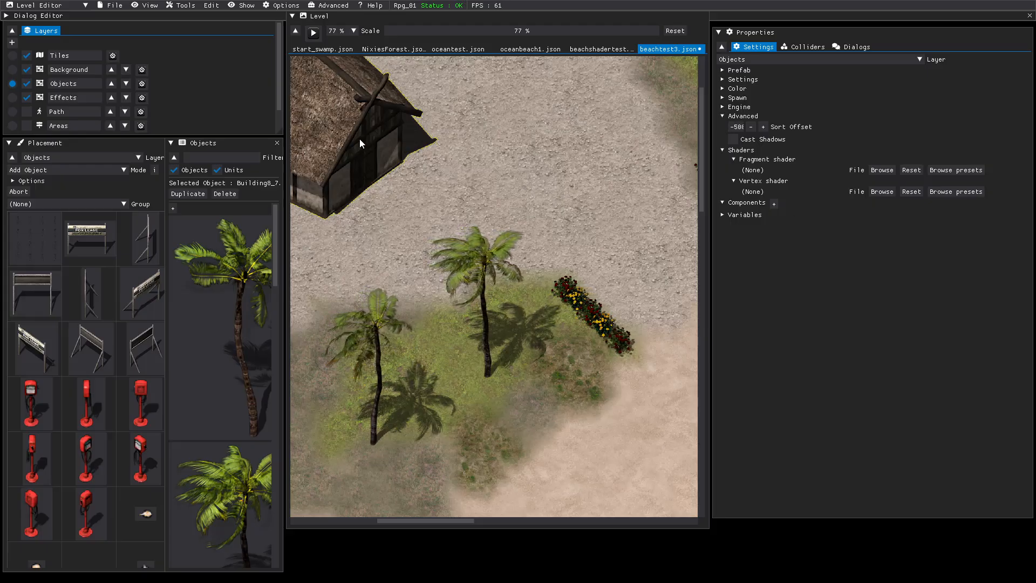
Start another play test and walk the character from the beach to the thatched building's front corner to check its sorting.
click(314, 34)
click(531, 192)
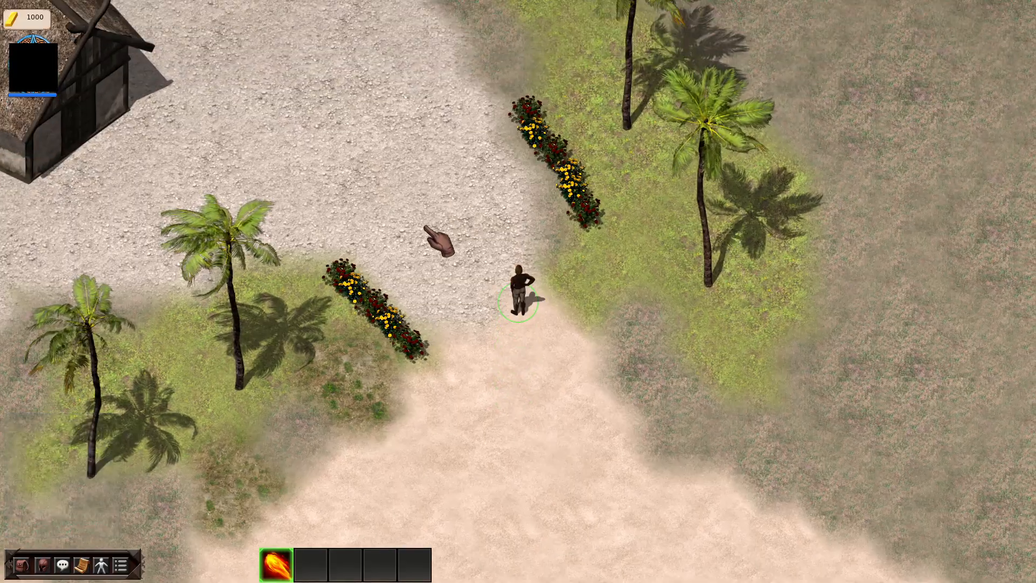
click(439, 239)
click(446, 223)
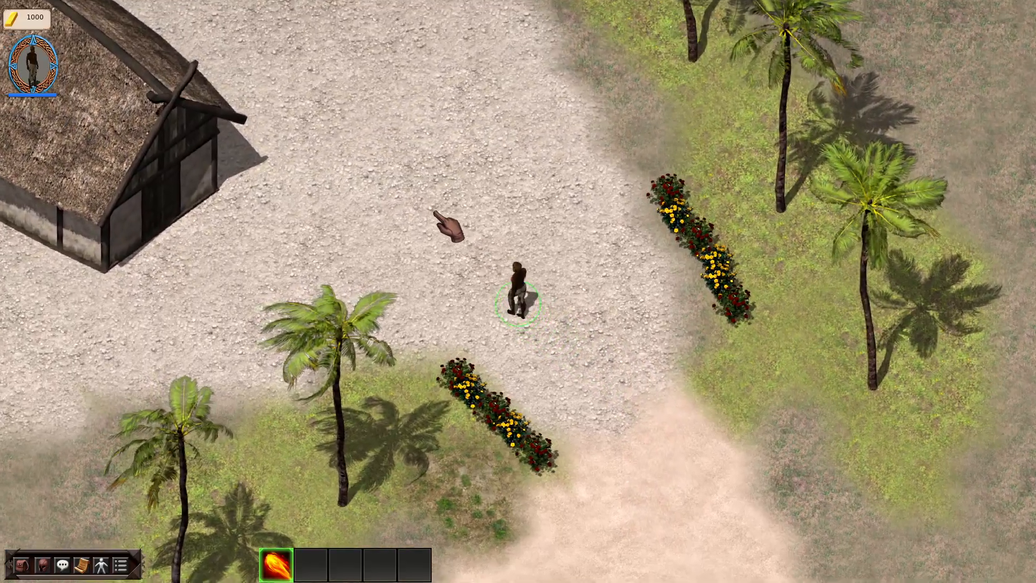
click(370, 295)
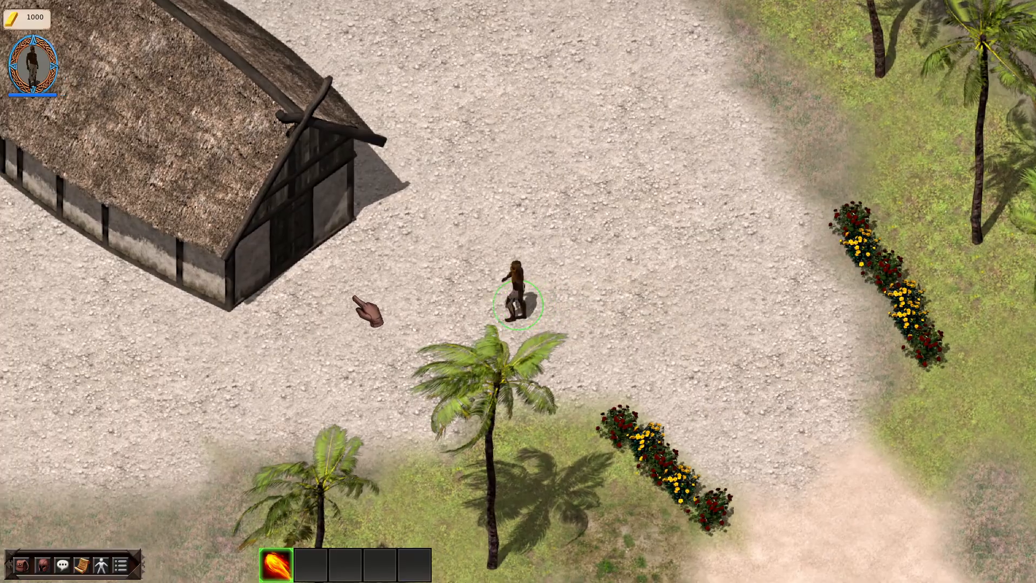
click(378, 305)
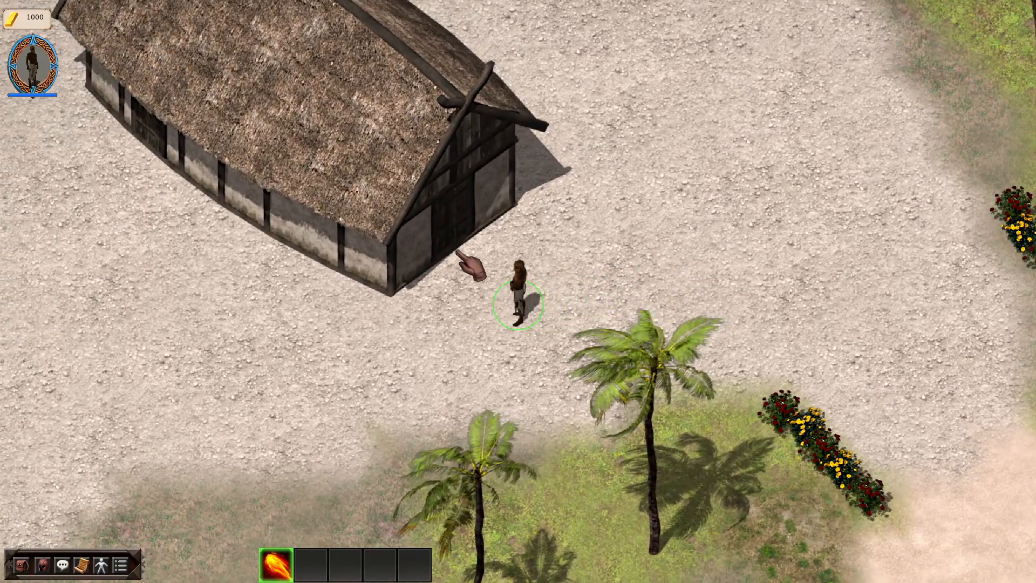
click(458, 255)
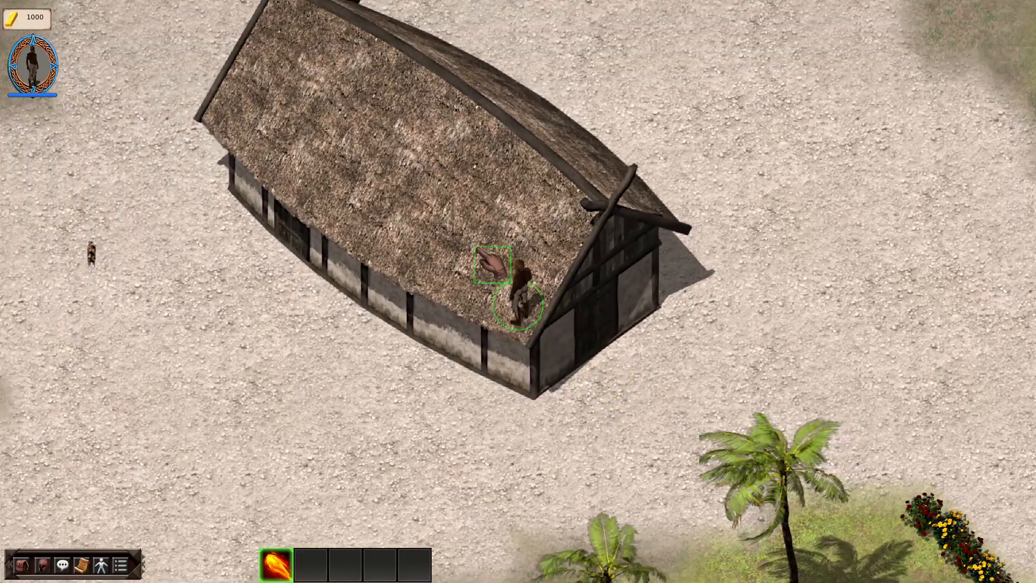
Walk the character across the roof area to the building's rear gable to check its sorting, and end the play test.
click(477, 211)
click(423, 203)
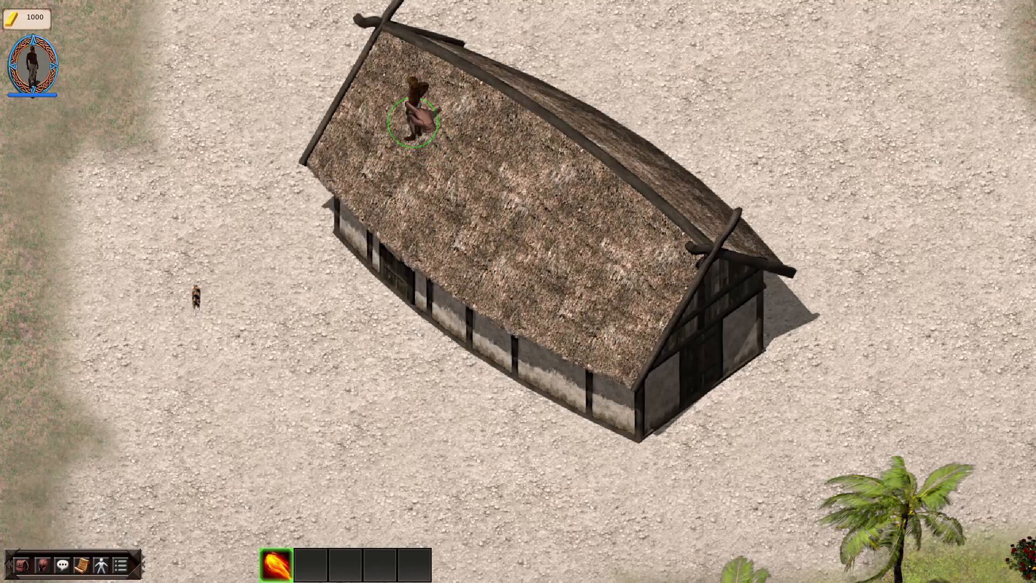
click(444, 69)
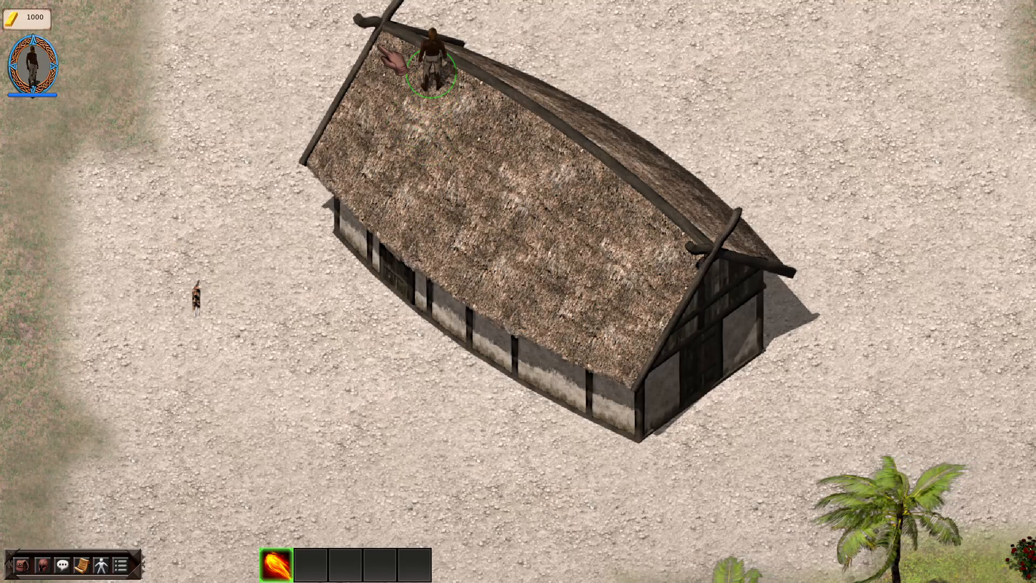
click(336, 45)
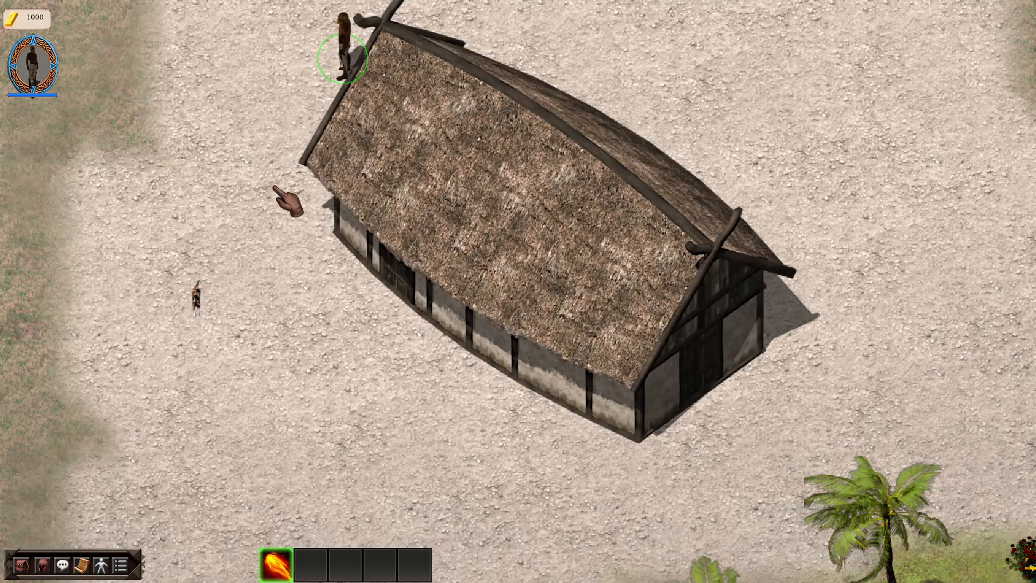
click(332, 149)
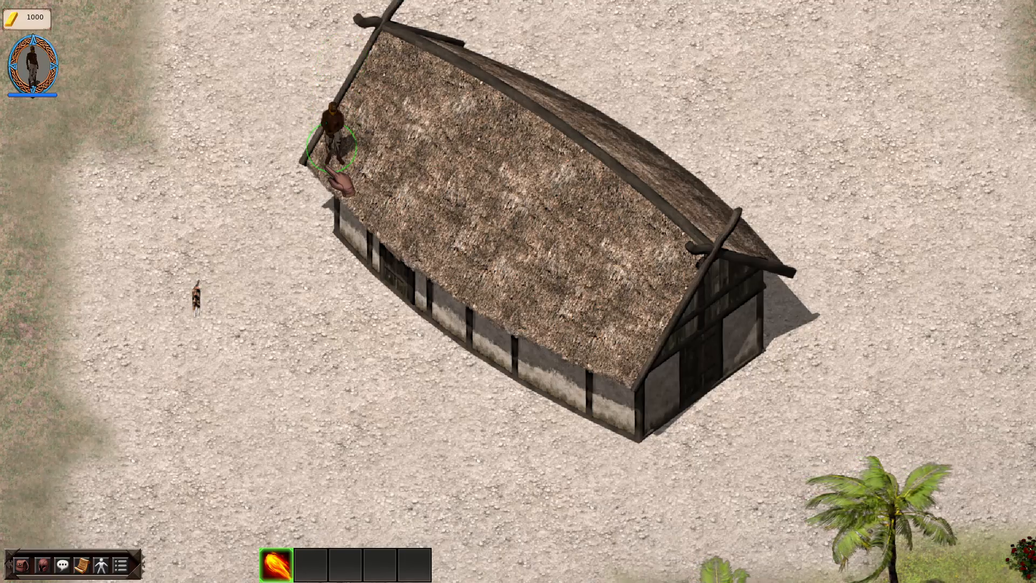
key(Escape)
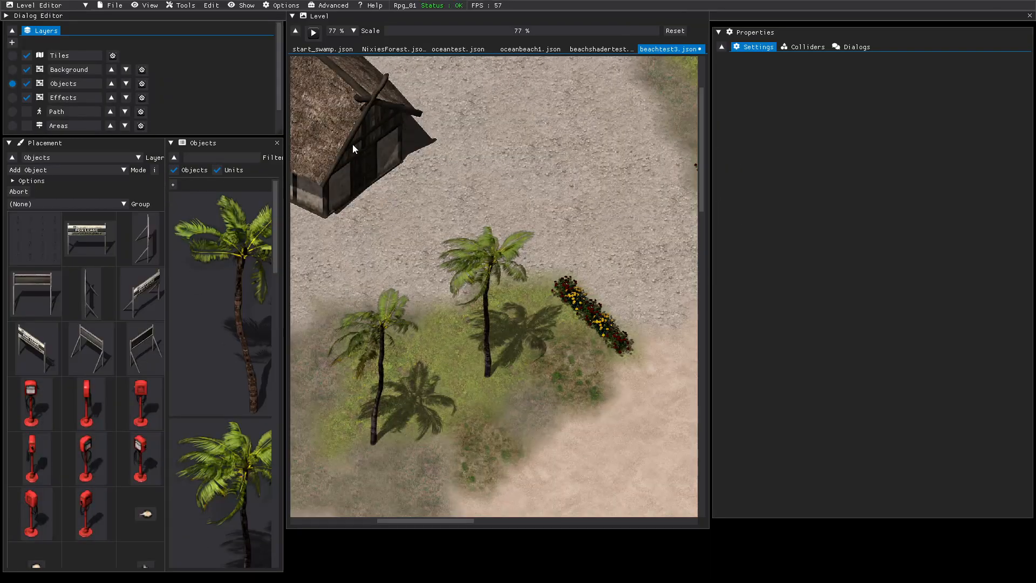
Set the thatched building's Sort Offset to -230 and save the level.
click(352, 135)
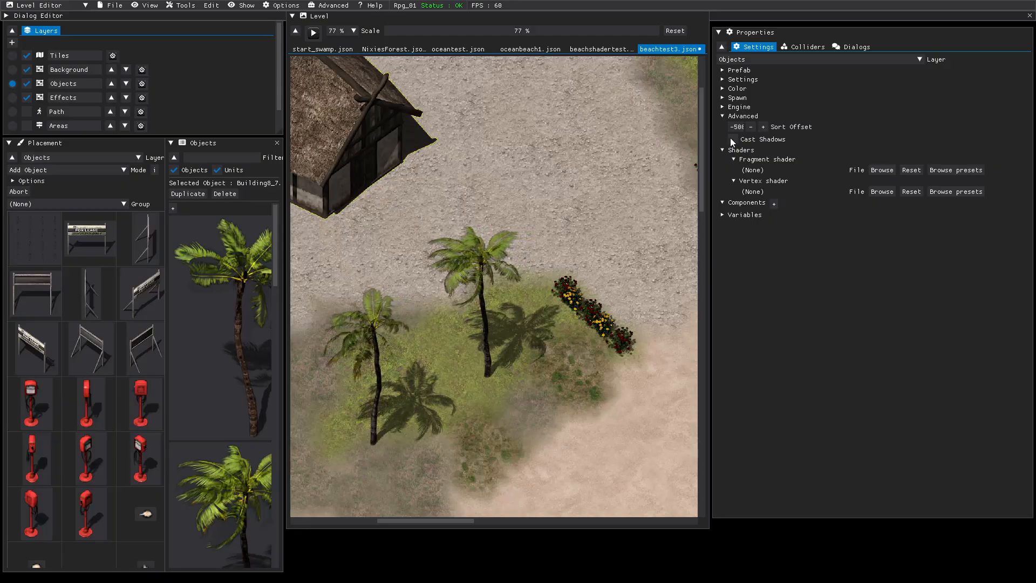
click(741, 128)
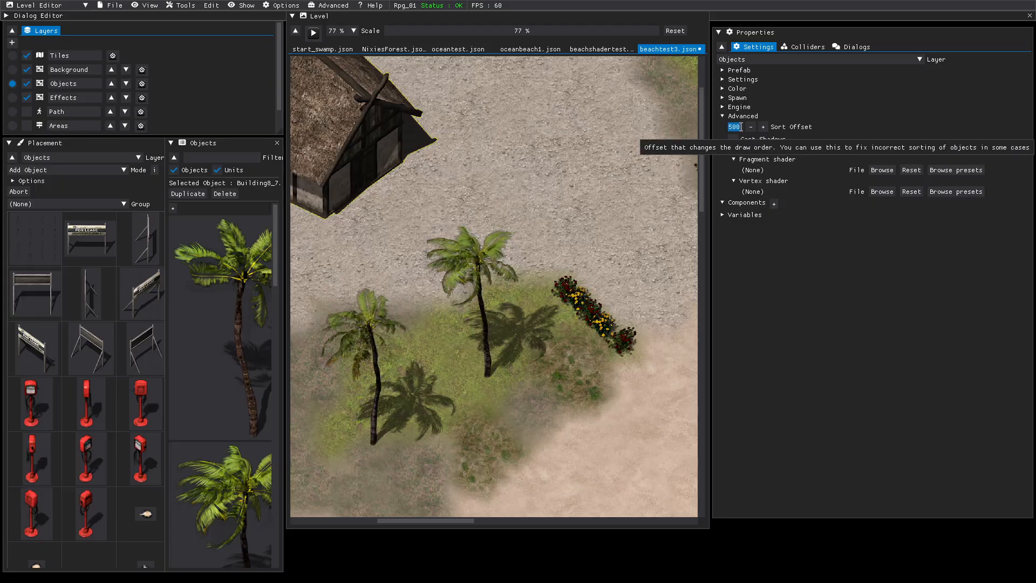
drag(743, 127, 734, 128)
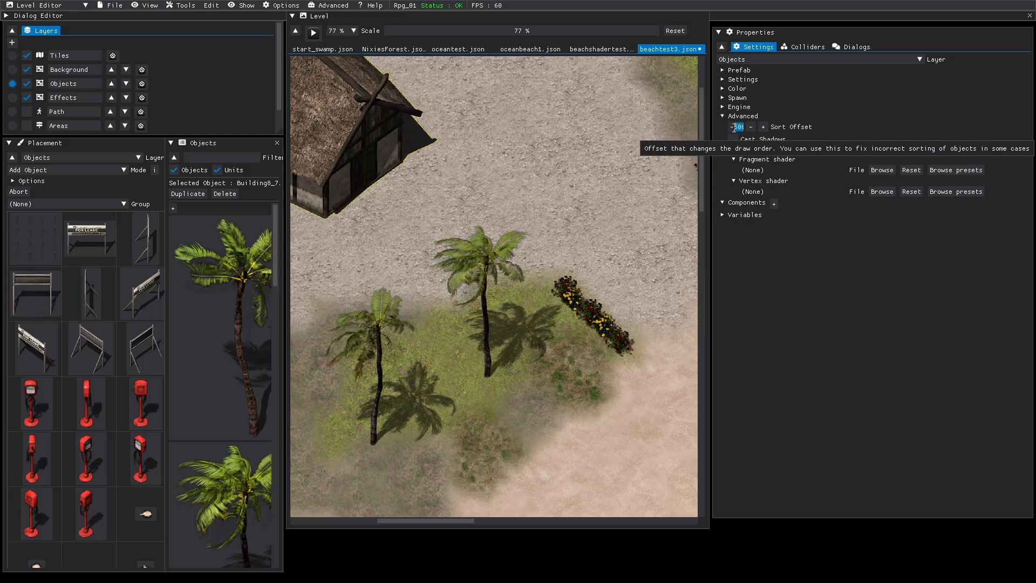
key(BackSpace)
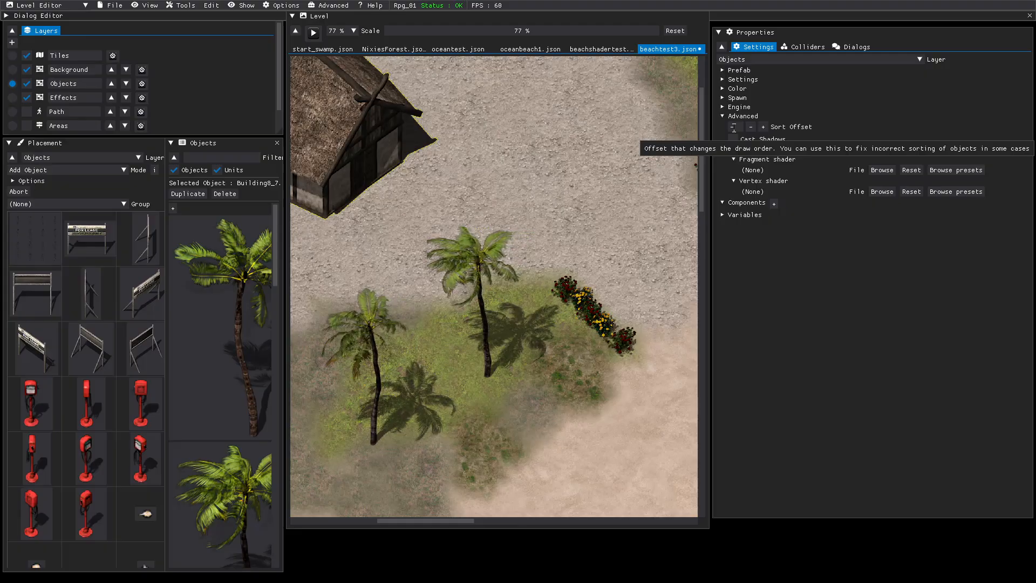
text(3)
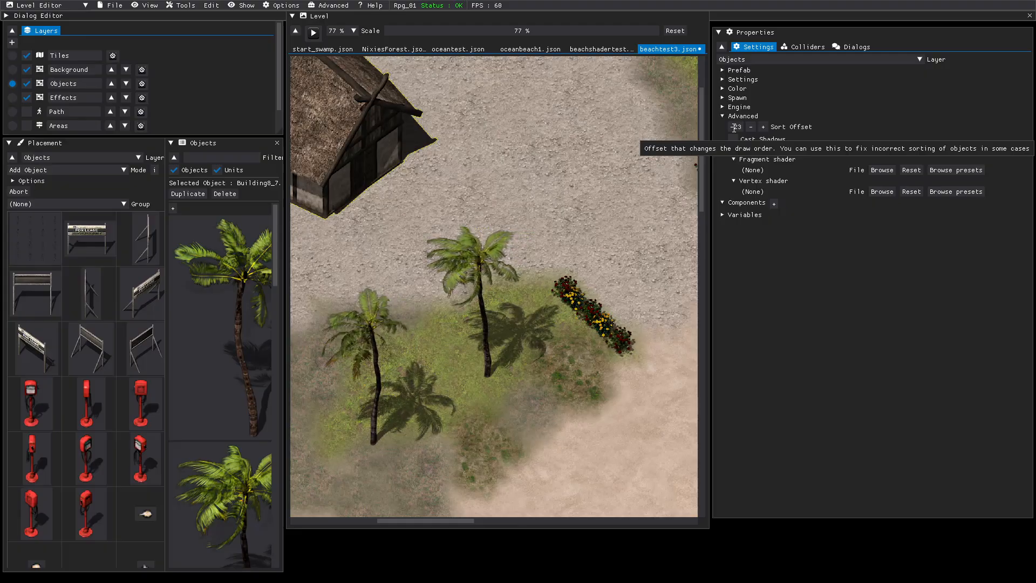
text(0)
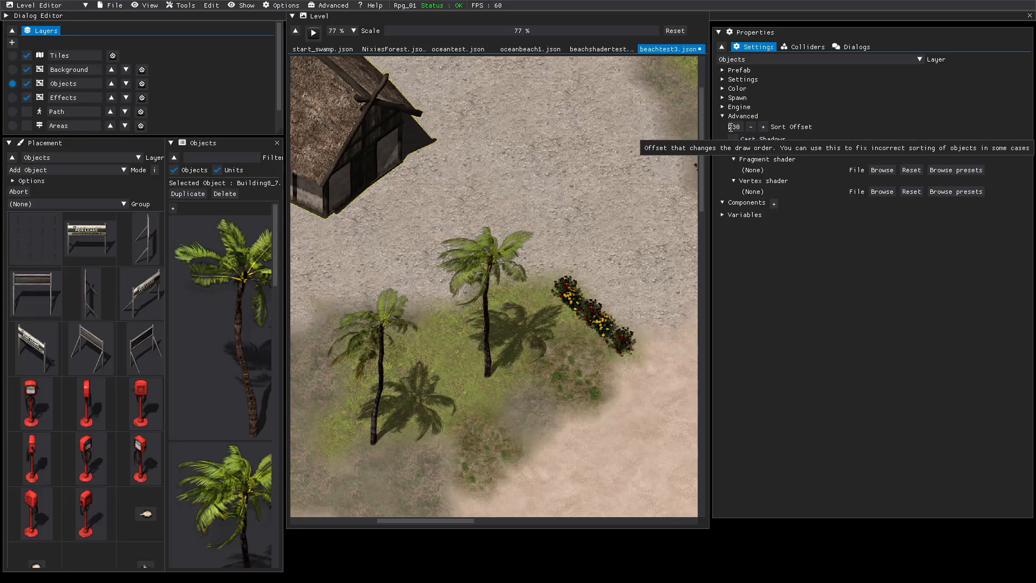
click(731, 128)
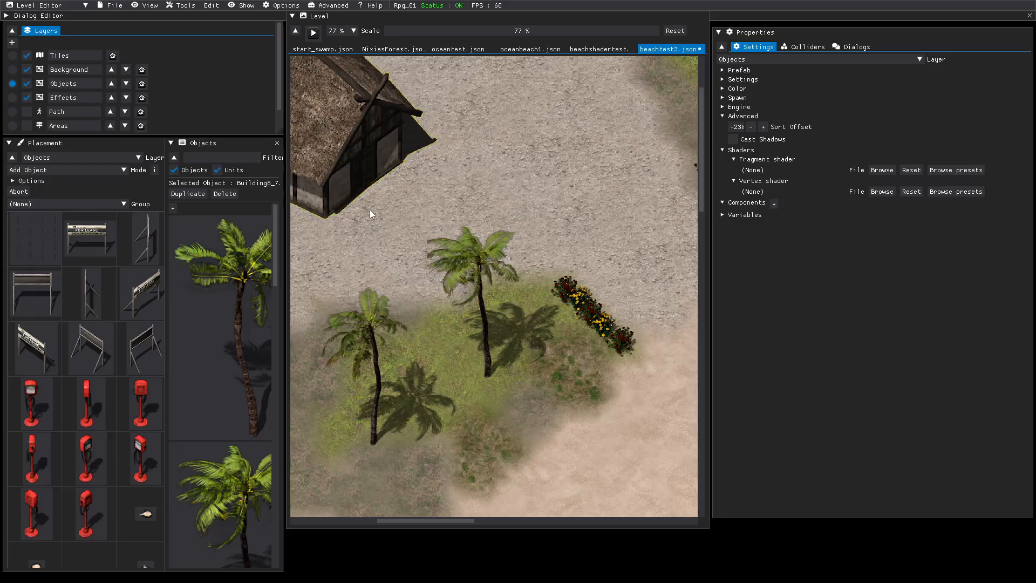
click(116, 9)
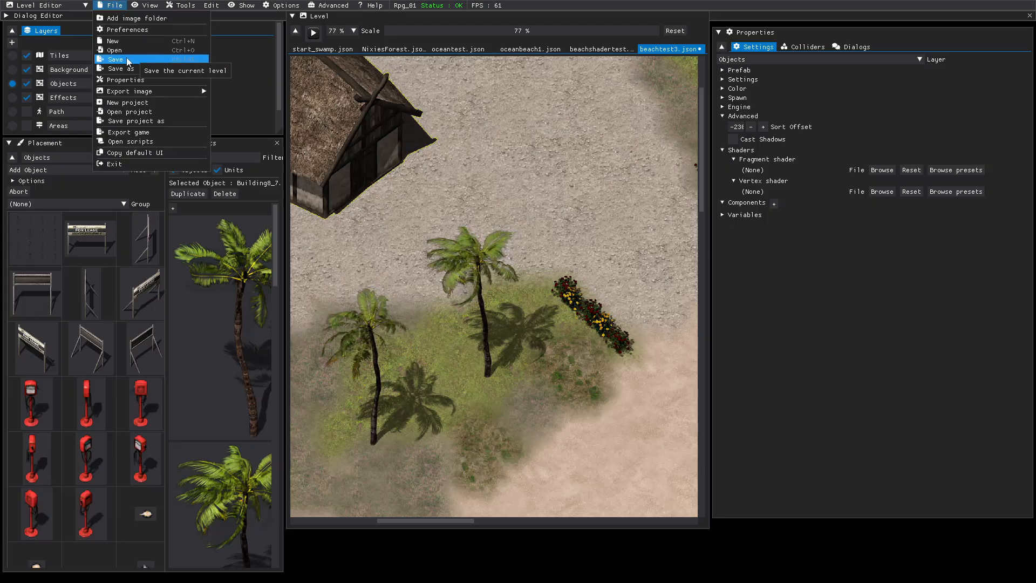
click(126, 58)
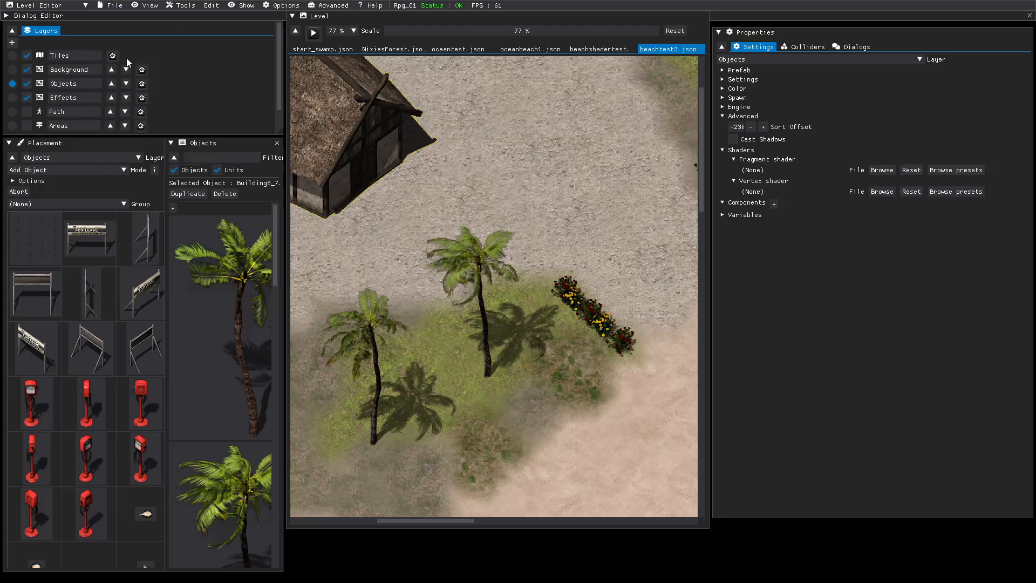
Play-test the level, walking the character from the beach between the flower beds to the thatched building's front gable.
click(313, 33)
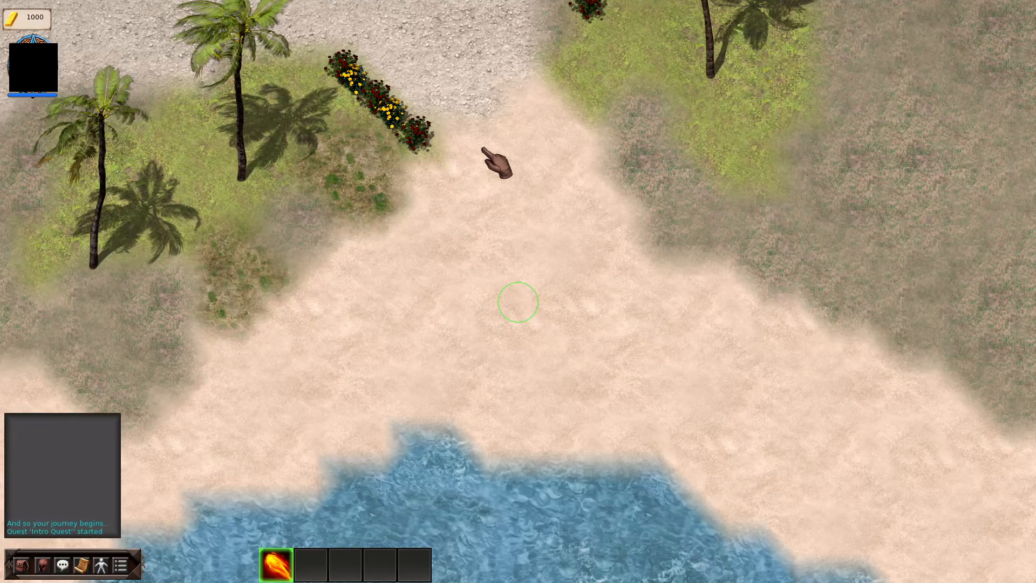
key(a)
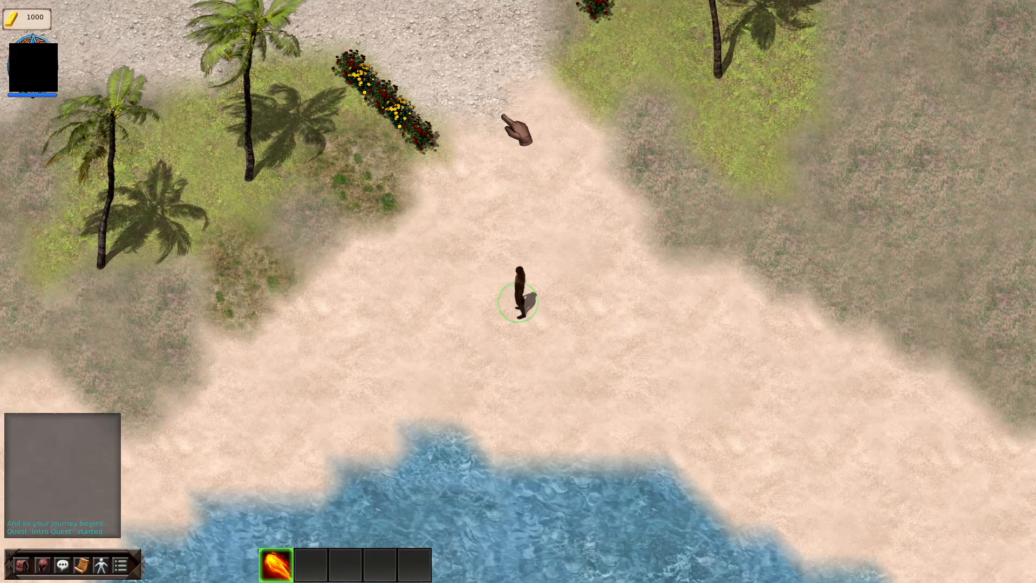
key(a)
key(w)
key(a)
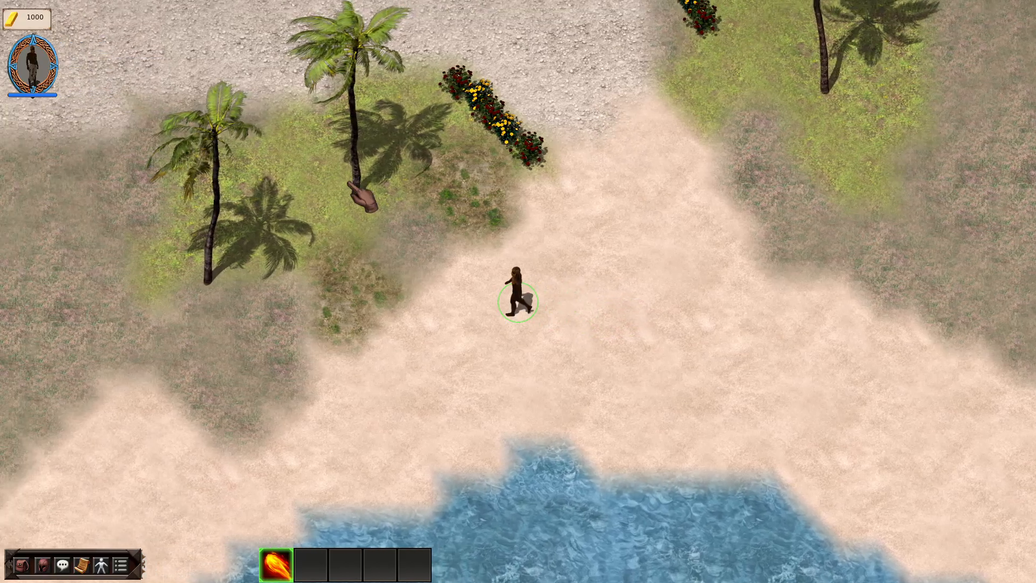
key(w)
key(d)
key(w)
key(d)
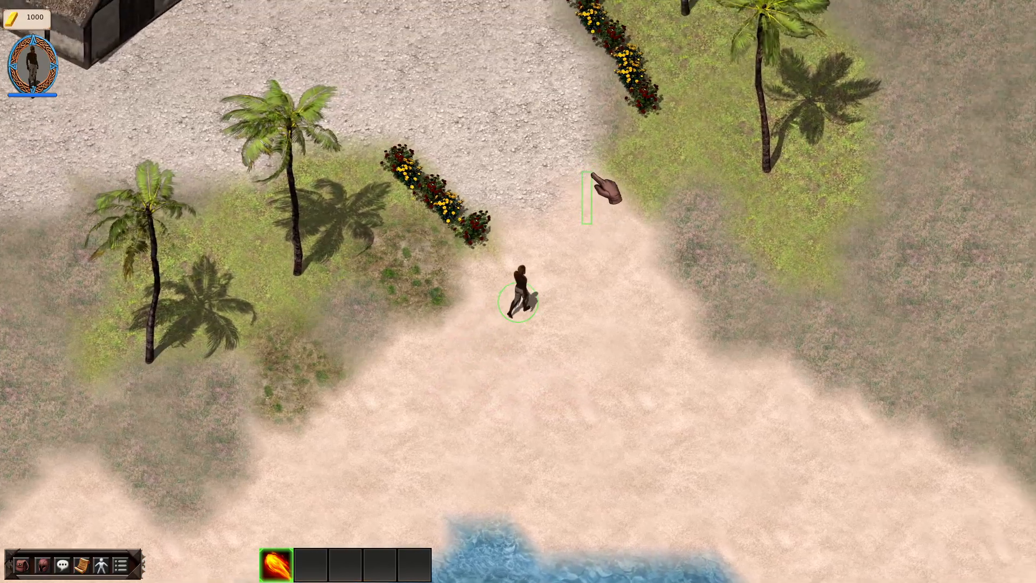
key(w)
key(a)
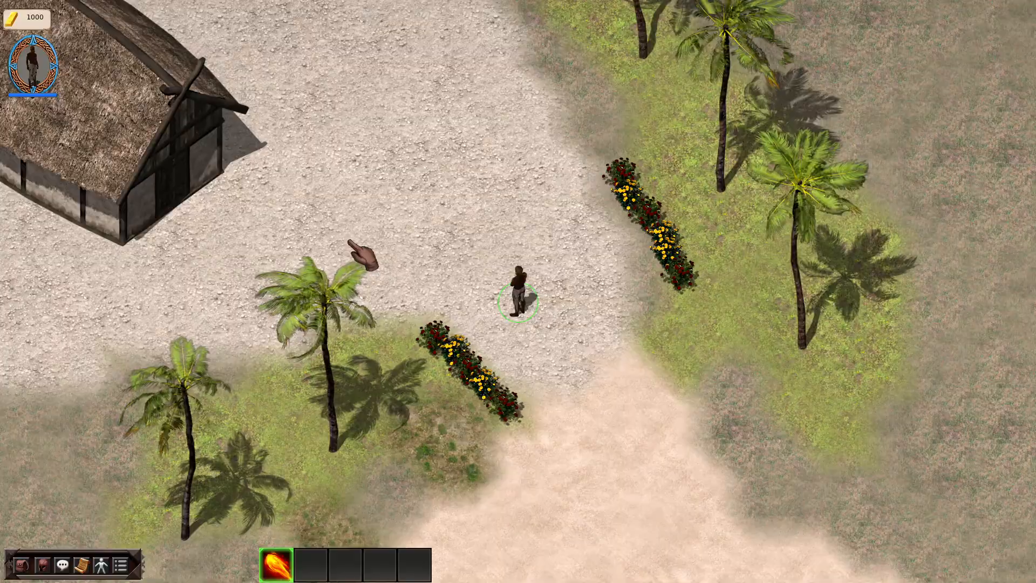
click(349, 242)
scroll(348, 225, up, 1)
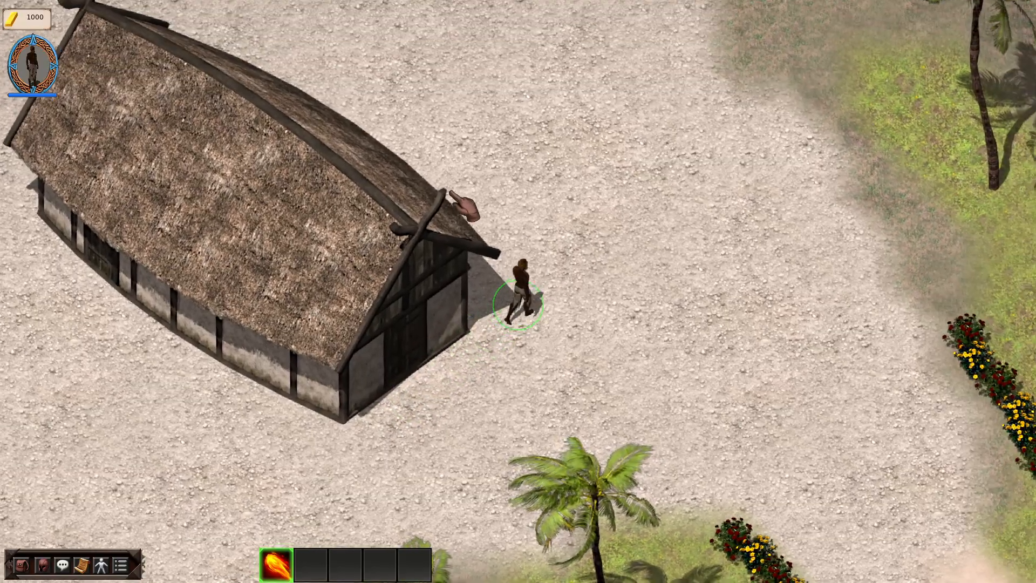
Walk the character around the rear gable and along the building's long wall to check the draw order, and end the test.
click(438, 194)
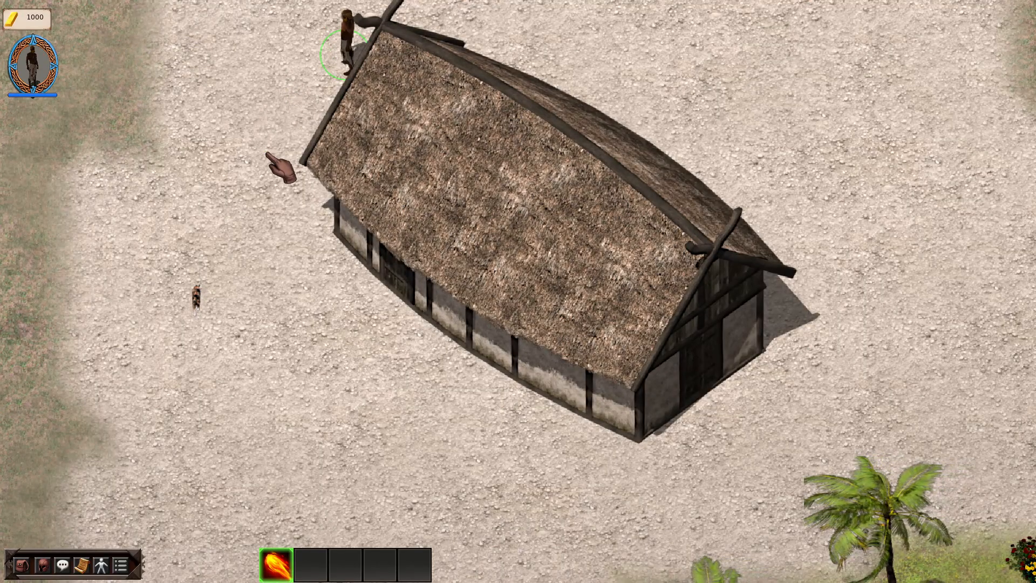
click(273, 196)
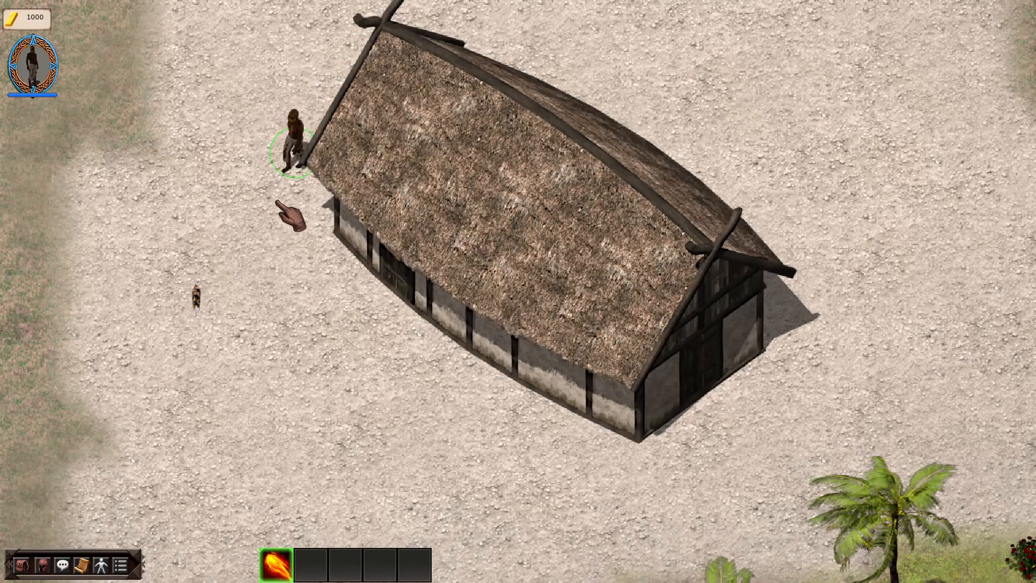
click(302, 201)
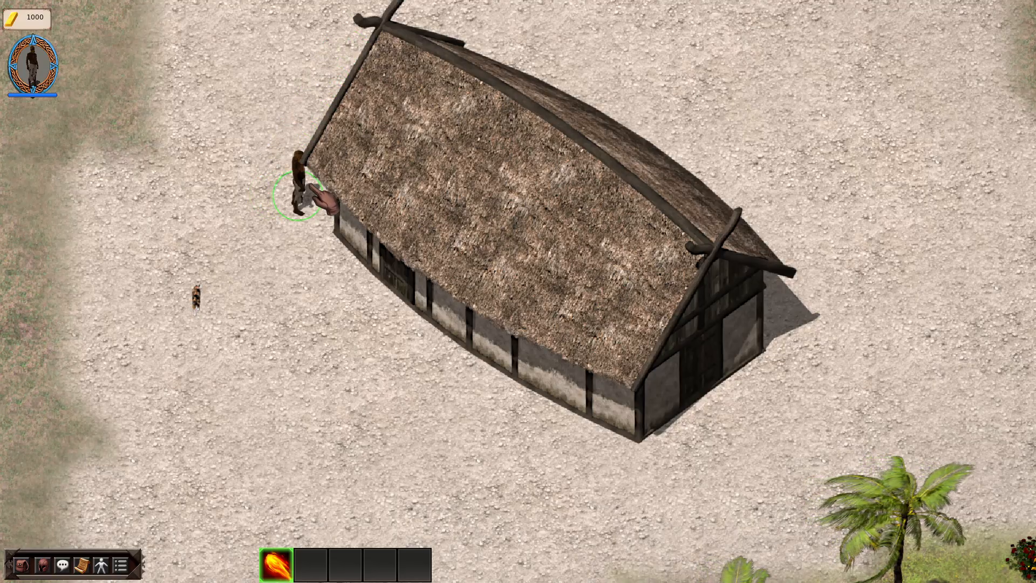
click(324, 226)
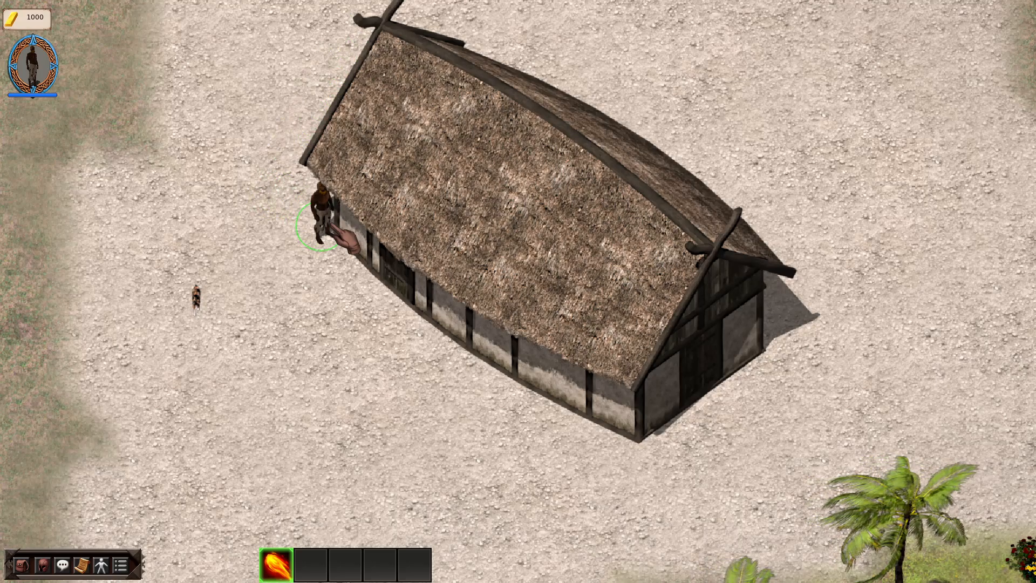
click(350, 263)
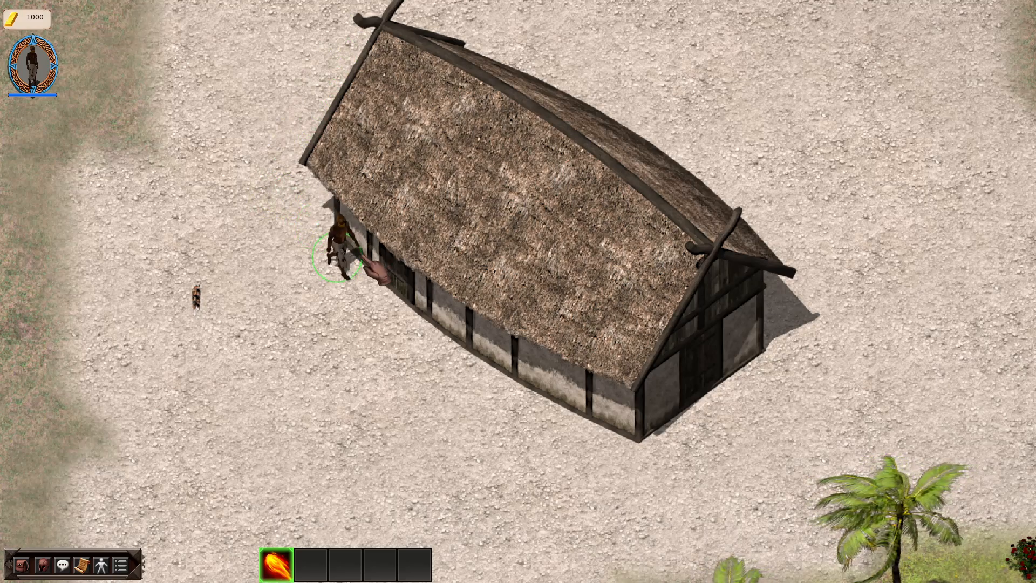
click(402, 312)
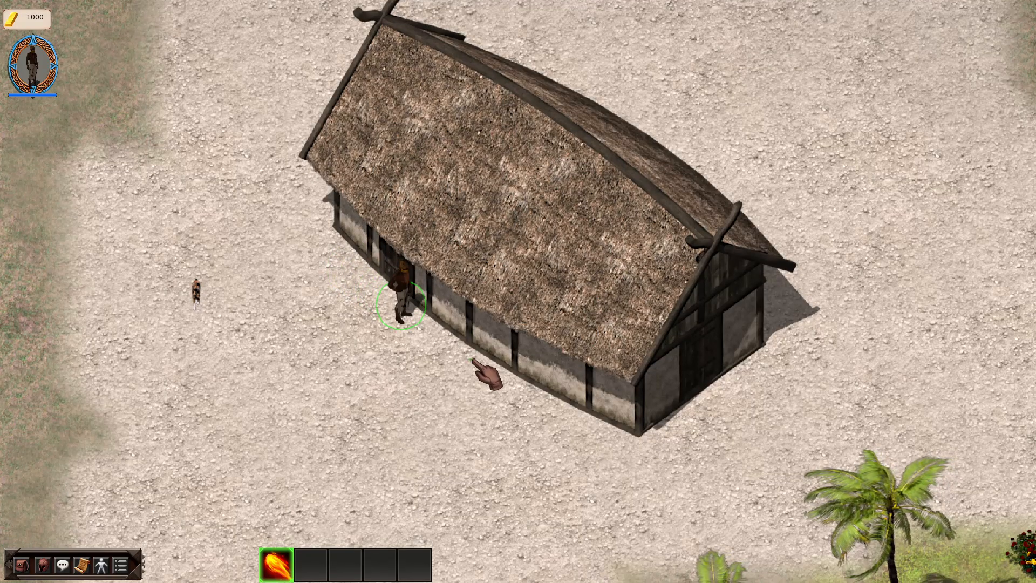
click(496, 358)
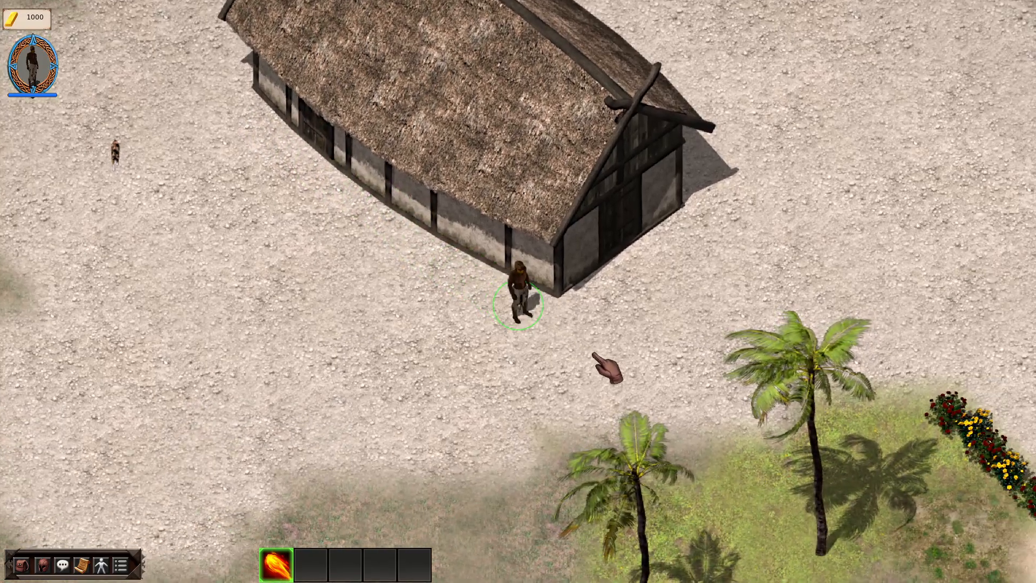
key(Escape)
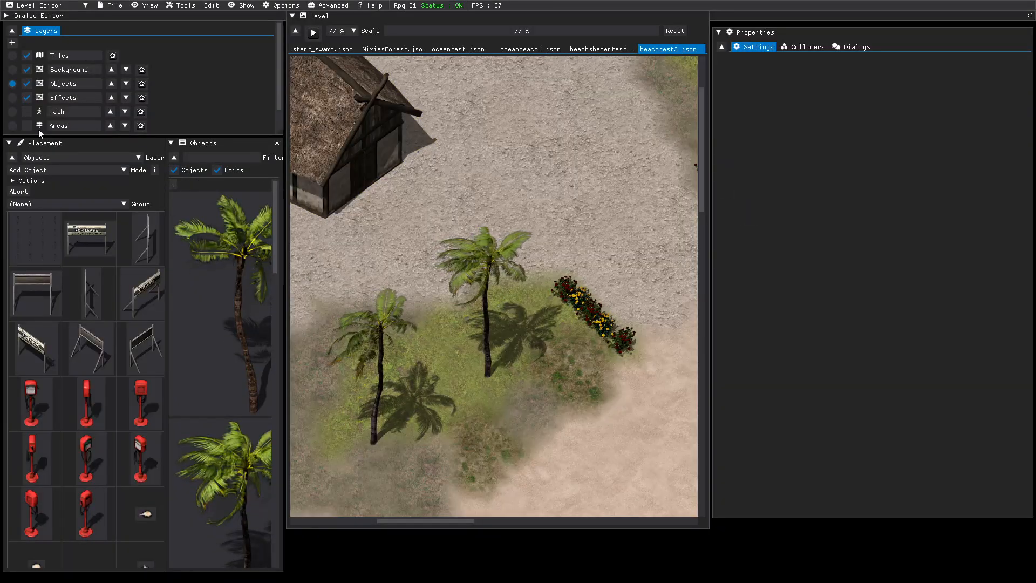
Switch to the Path layer, paint trial blocked cells at the thatched building's front corner and erase them.
click(13, 115)
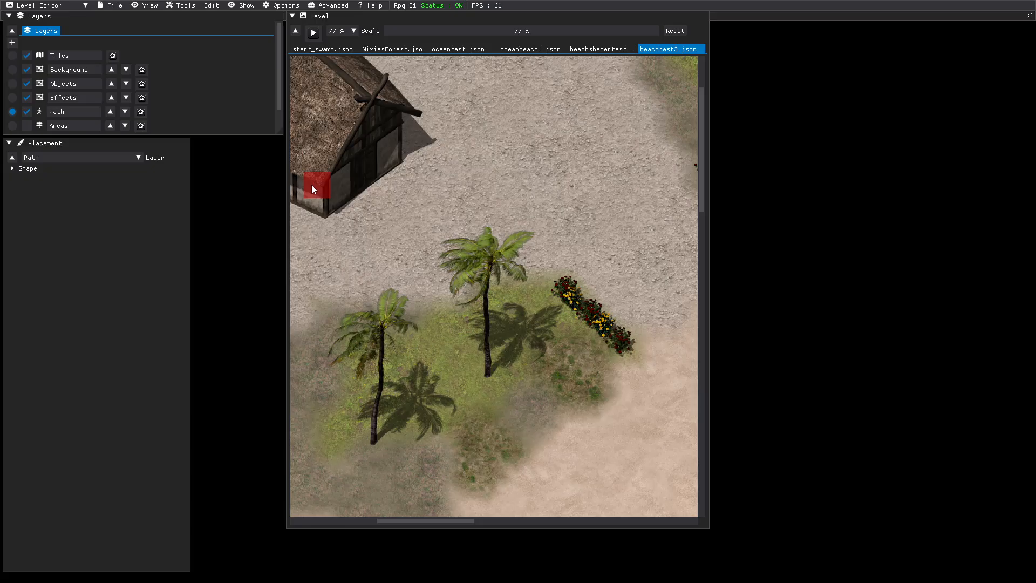
mouse_move(312, 185)
middle_down()
mouse_move(521, 238)
mouse_move(546, 354)
middle_up()
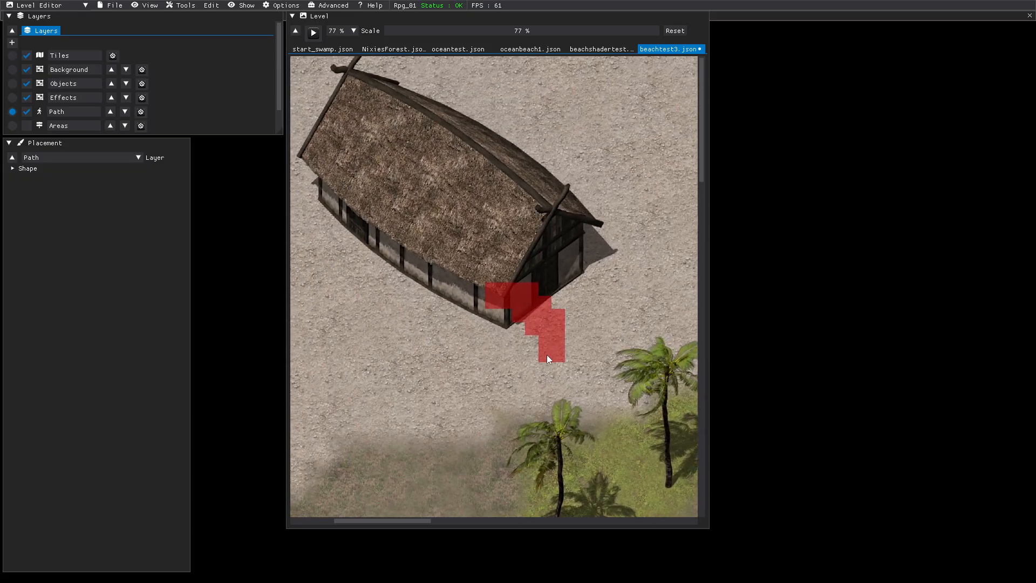
key(shift)
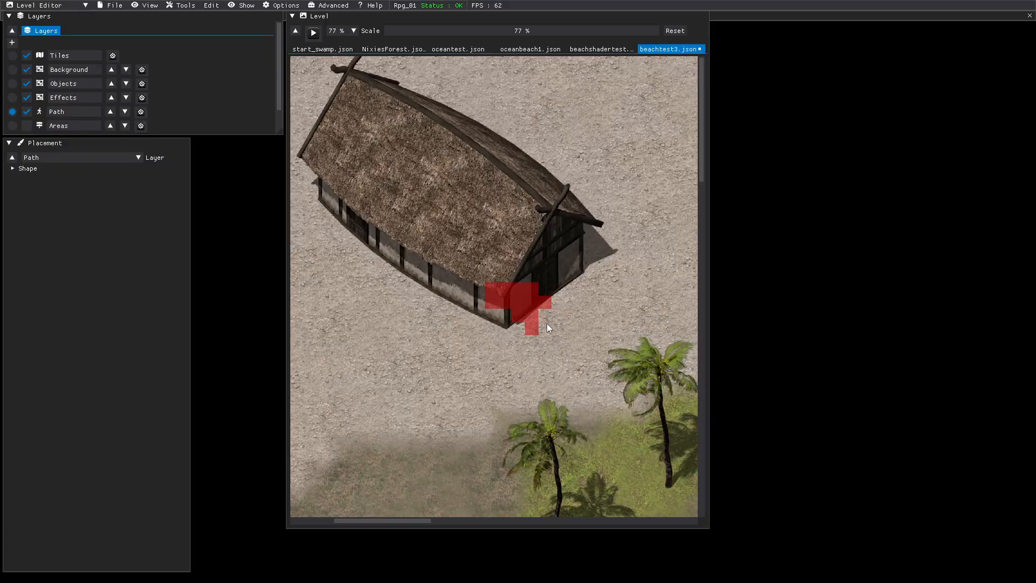
mouse_move(526, 323)
shift+mouse_down()
mouse_move(519, 296)
mouse_move(489, 303)
mouse_move(489, 291)
shift+mouse_up()
click(491, 299)
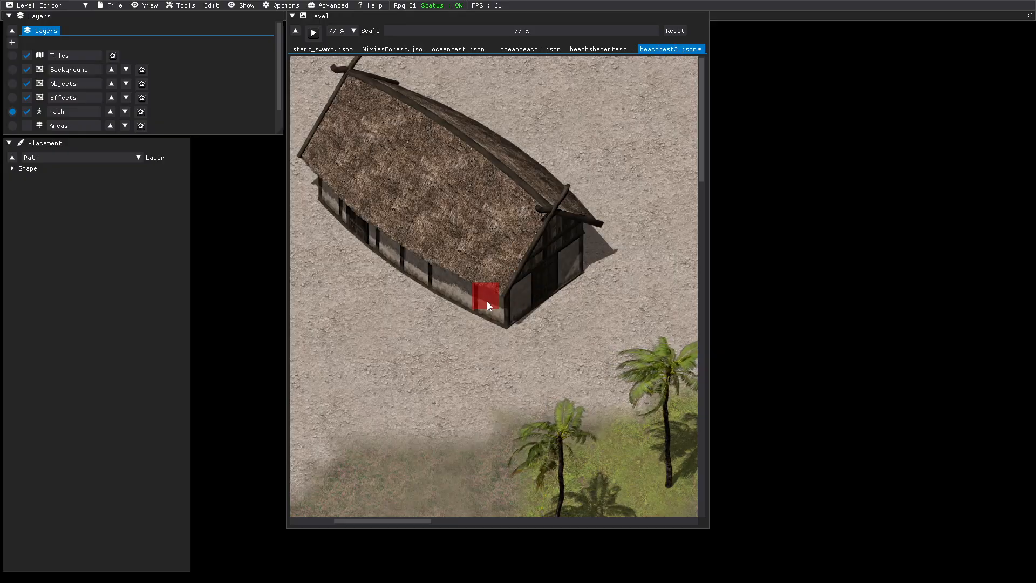
Paint a closed ring of blocked path cells over the thatched building, kept slightly inside its outer edges.
click(560, 244)
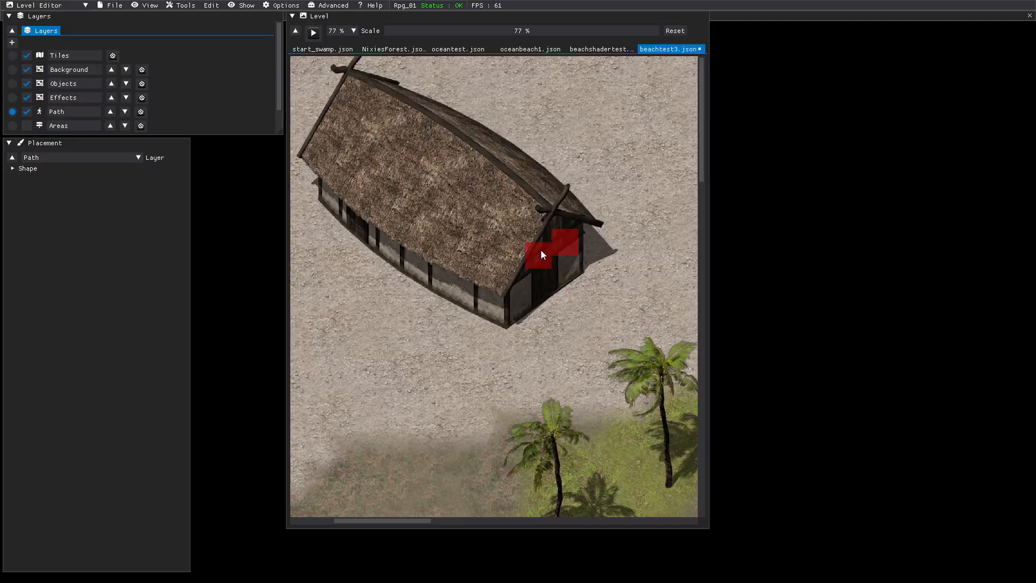
click(540, 250)
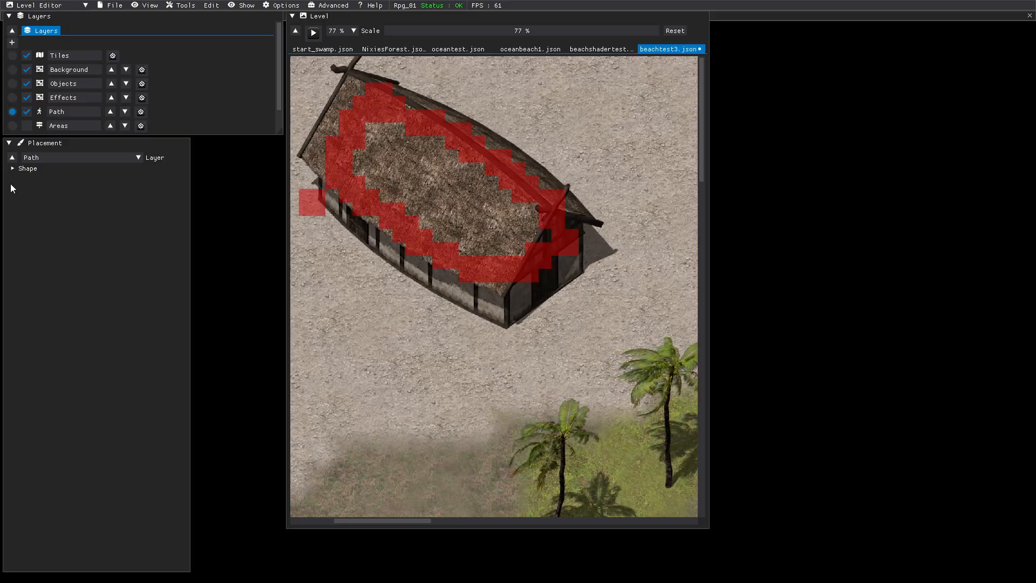
Set the rectangular path brush to 1 by 1 and add blocked cells to the ring near the building's rear gable.
click(14, 170)
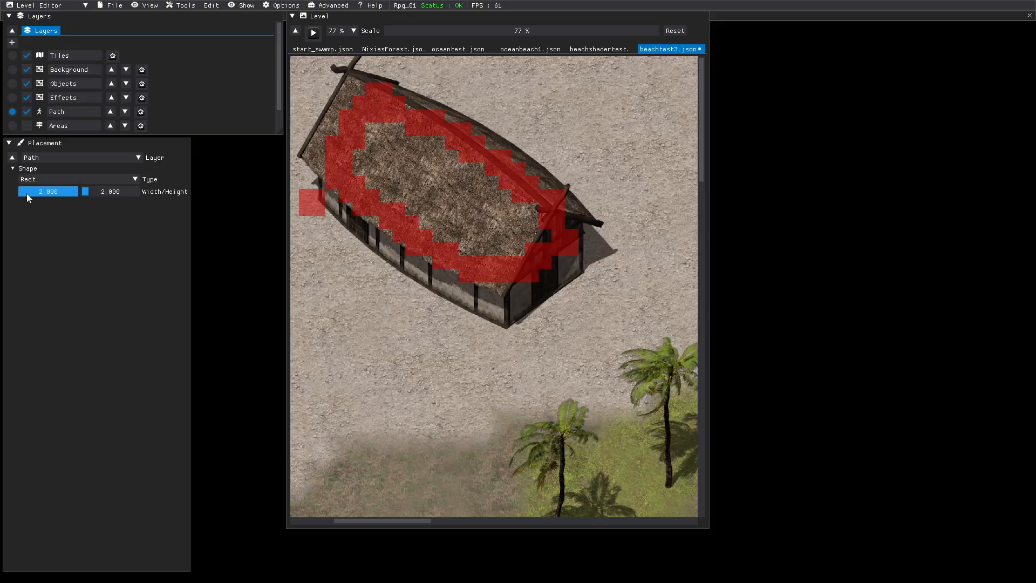
drag(54, 197, 63, 195)
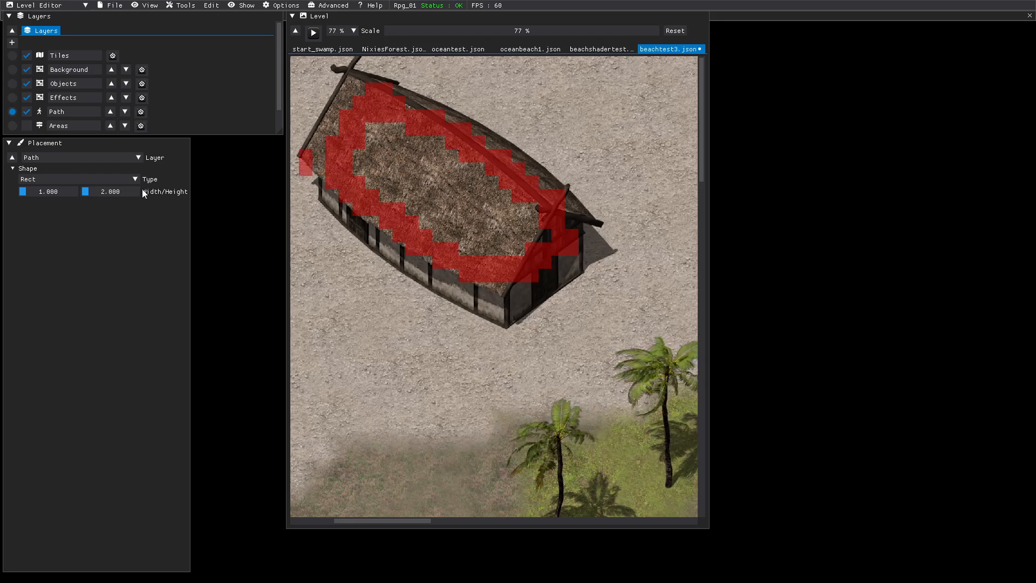
drag(124, 192, 64, 196)
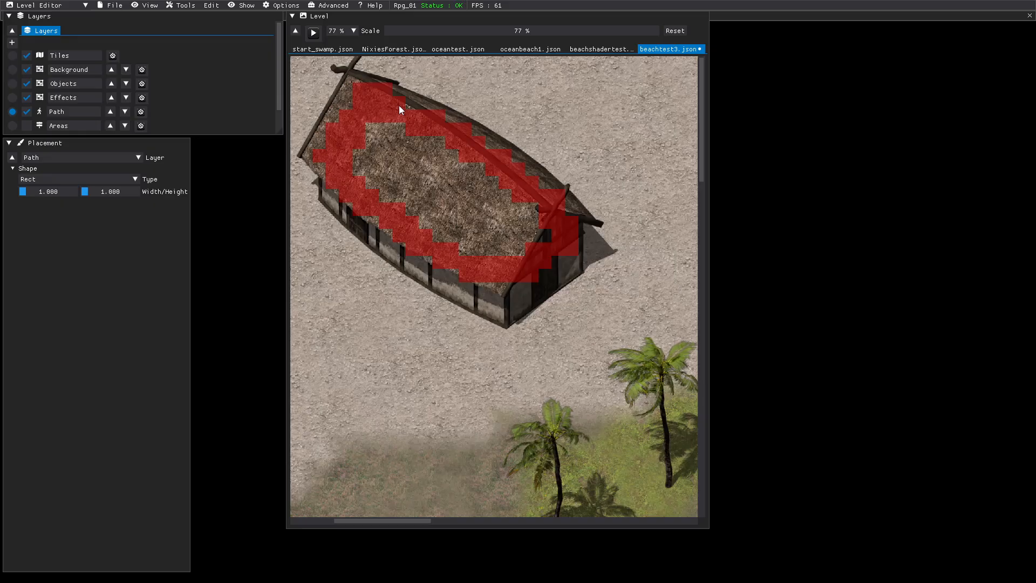
click(319, 103)
Save the beachtest3 level and make the Objects layer active.
click(112, 5)
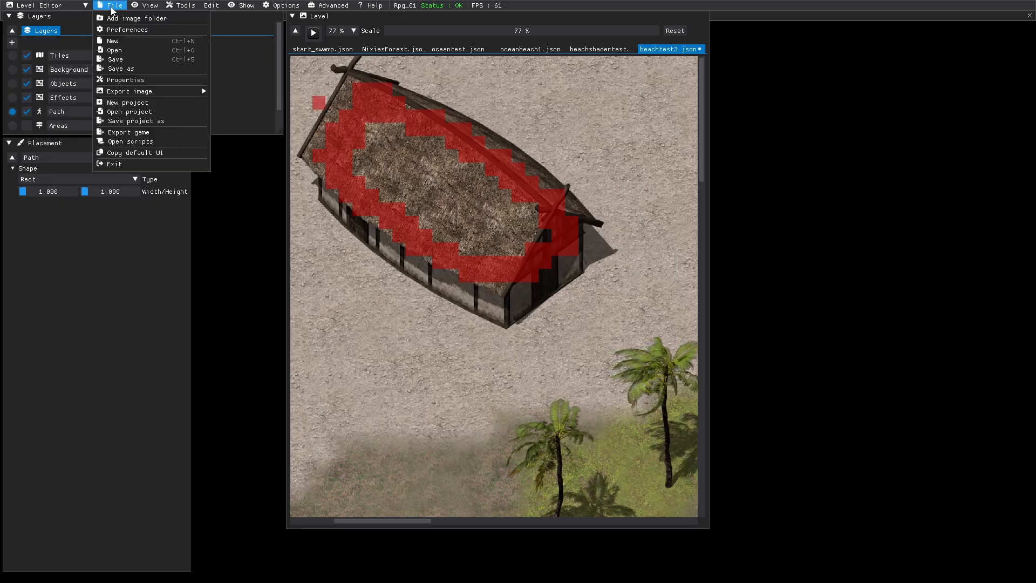
click(116, 59)
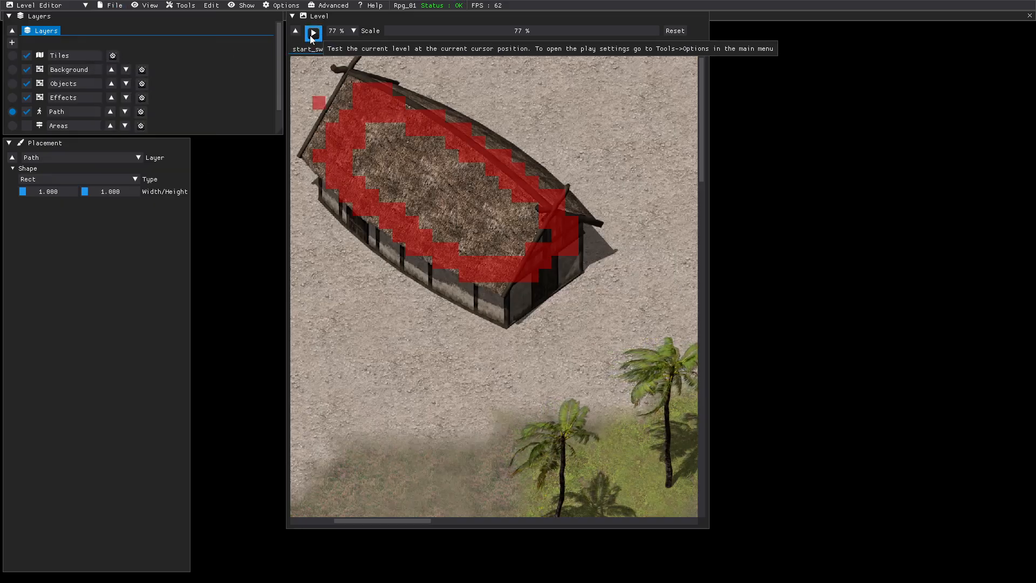
click(12, 83)
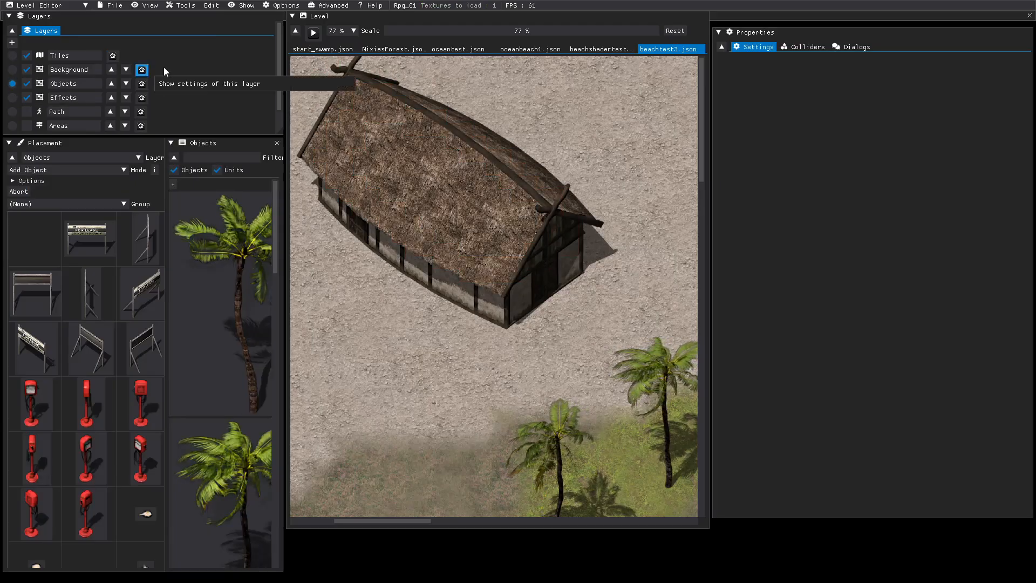
Play-test the level, walking the character from the beach to the building's long wall and back off it to check the path blocking.
click(314, 34)
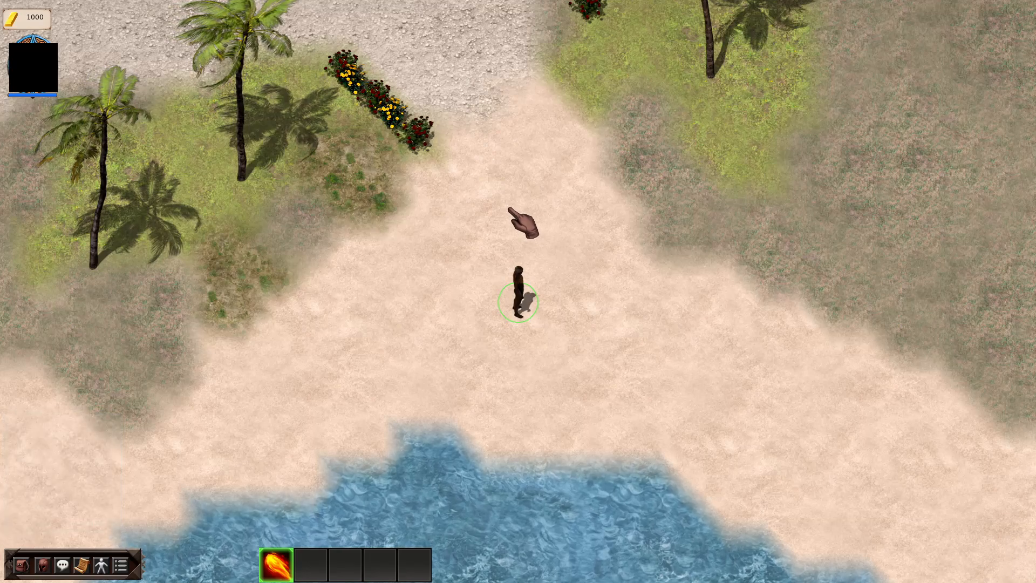
click(461, 82)
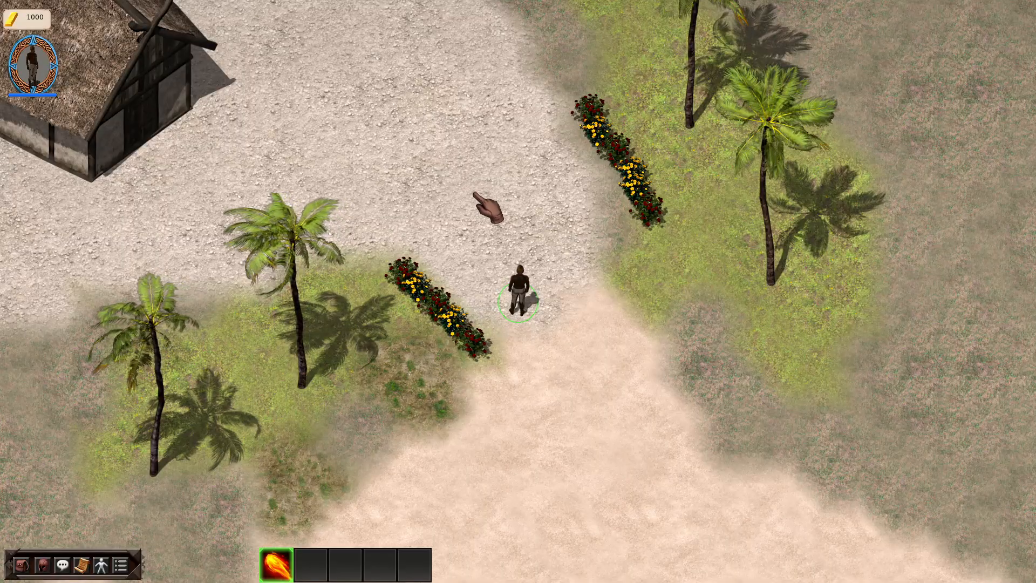
click(474, 195)
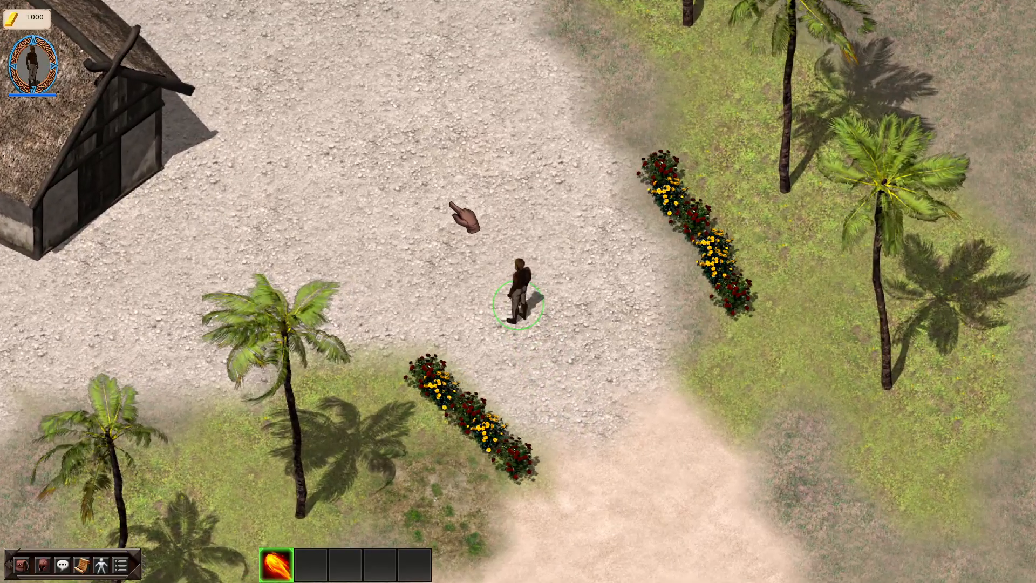
click(369, 215)
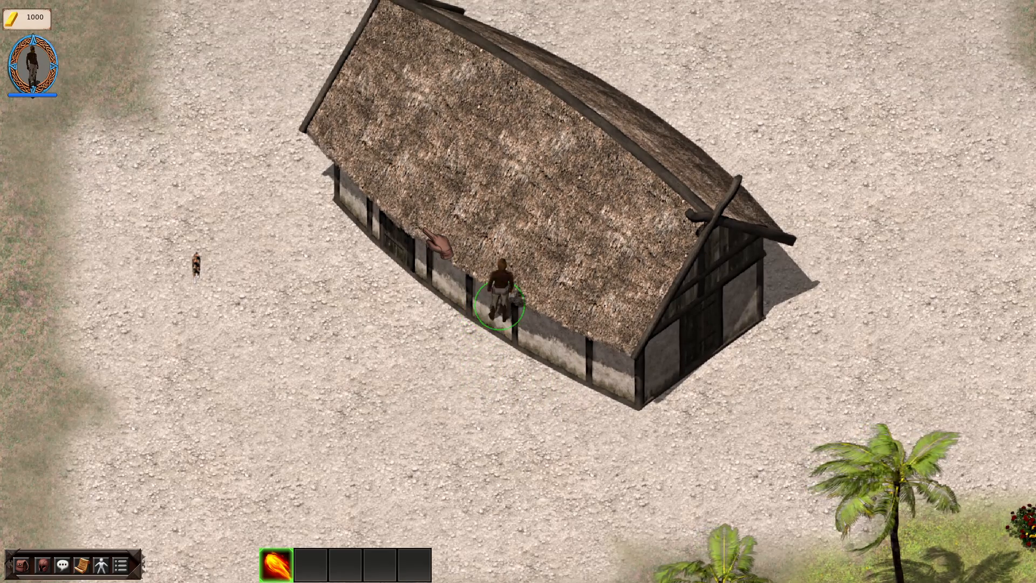
key(Down)
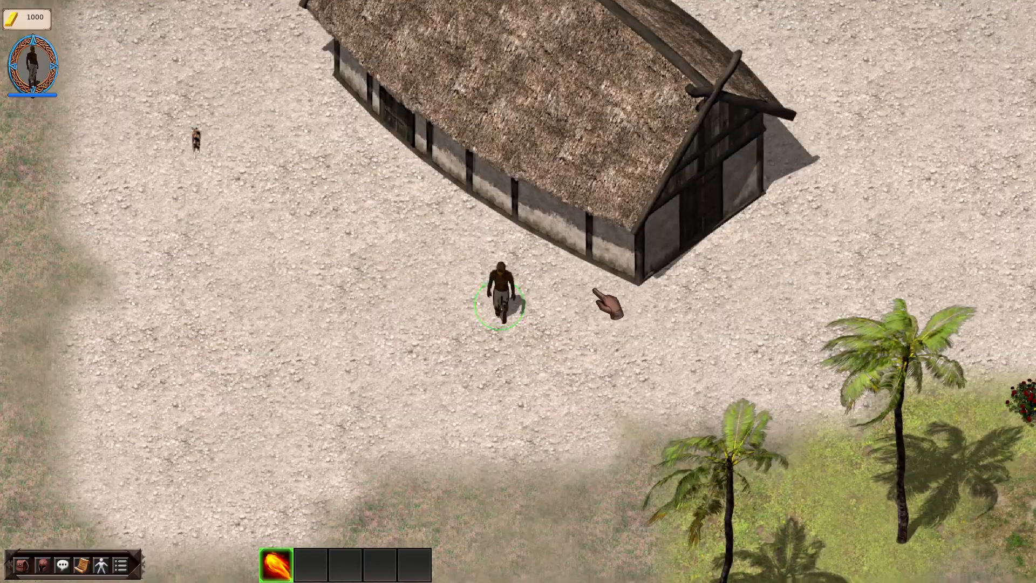